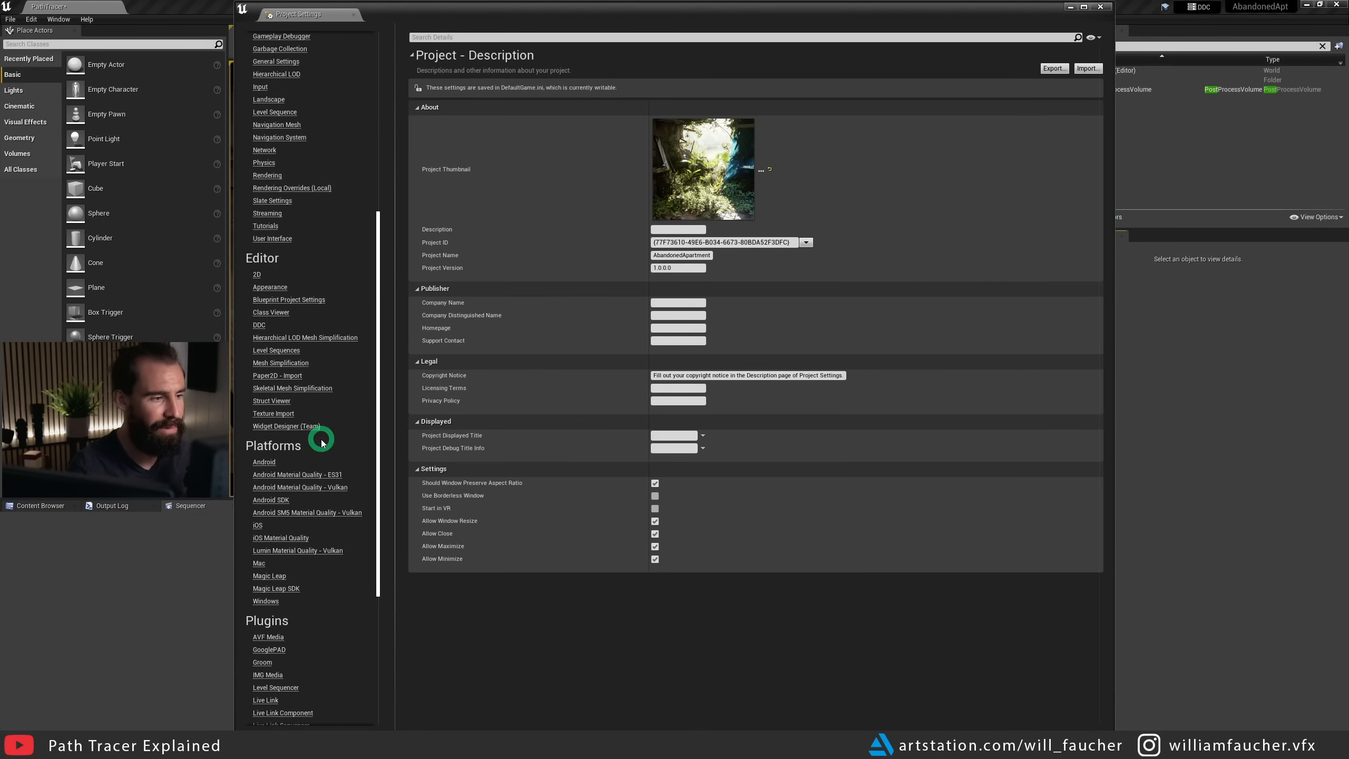
- Open the Windows platform settings in Project Settings and search them for "raytracing"
left_click(266, 601)
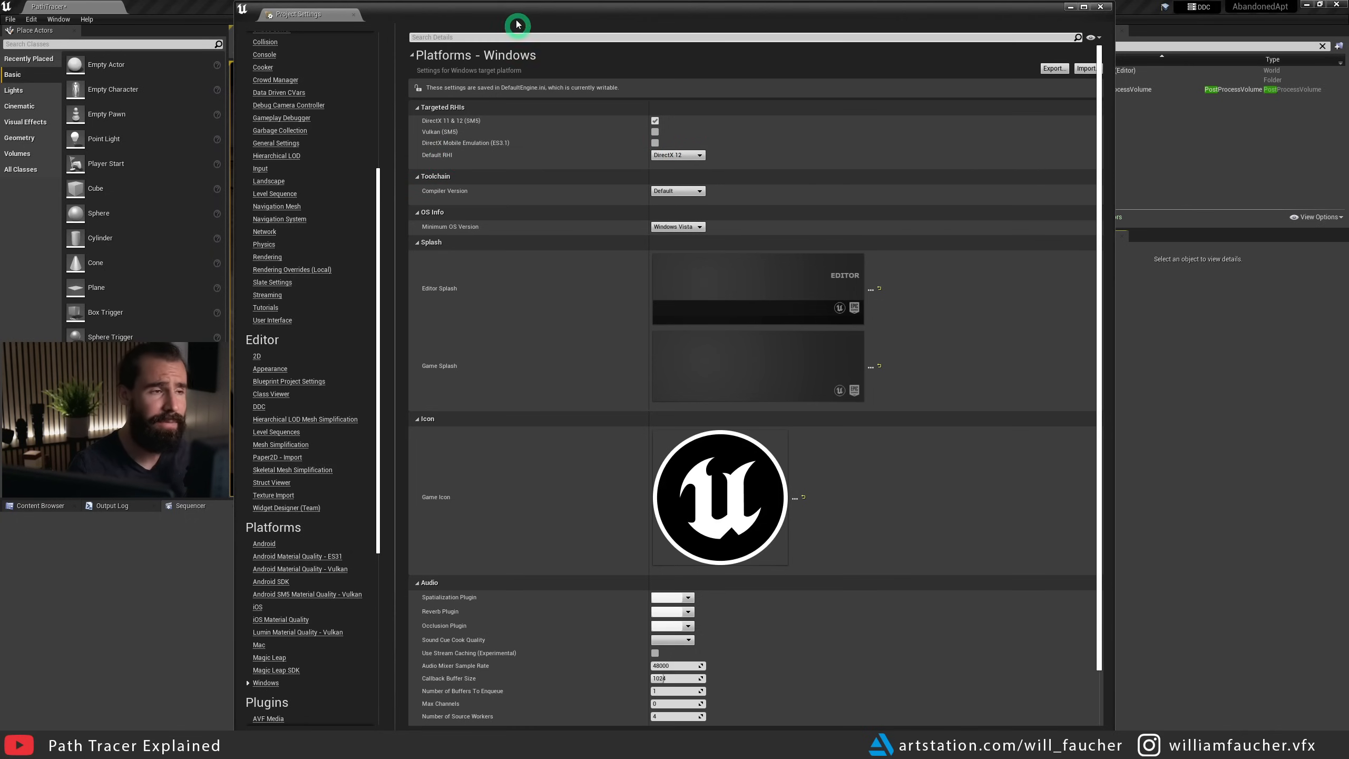
left_click(504, 38)
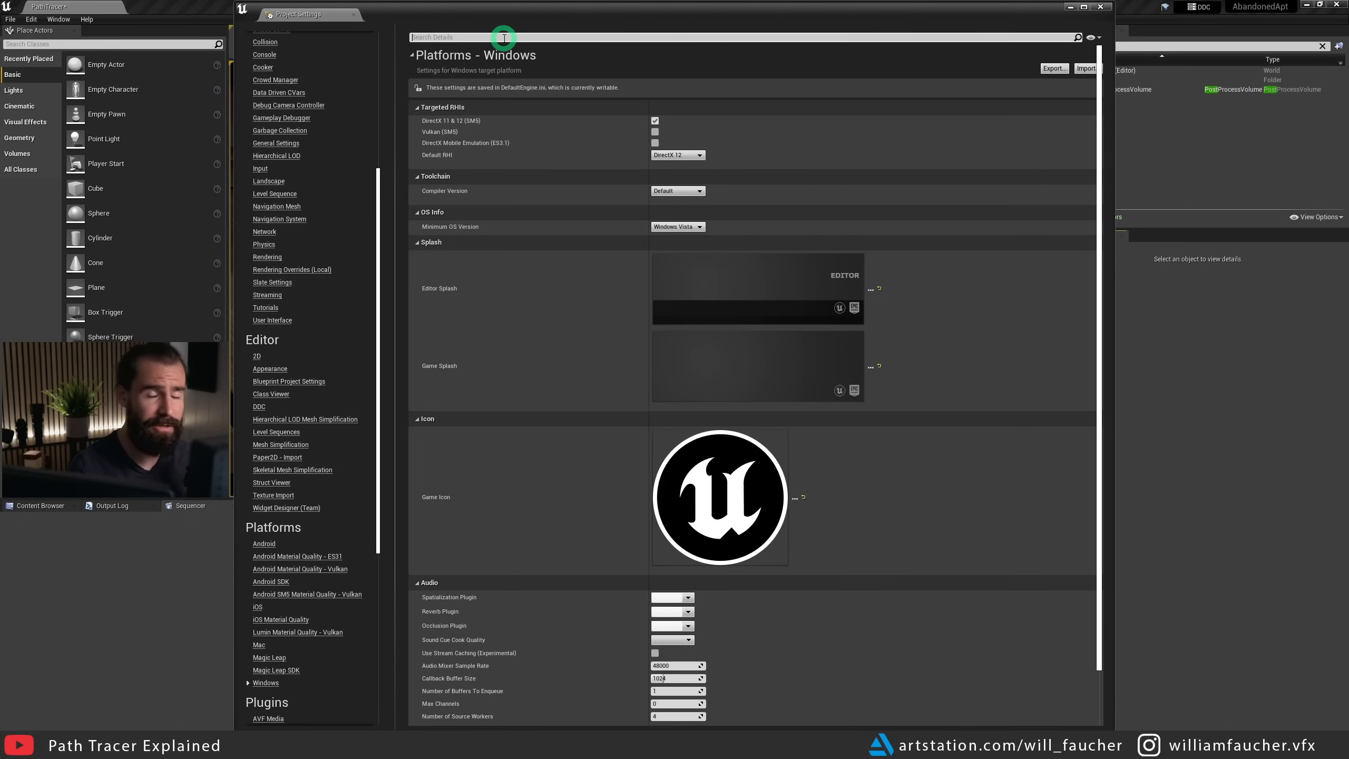
type("raytracing")
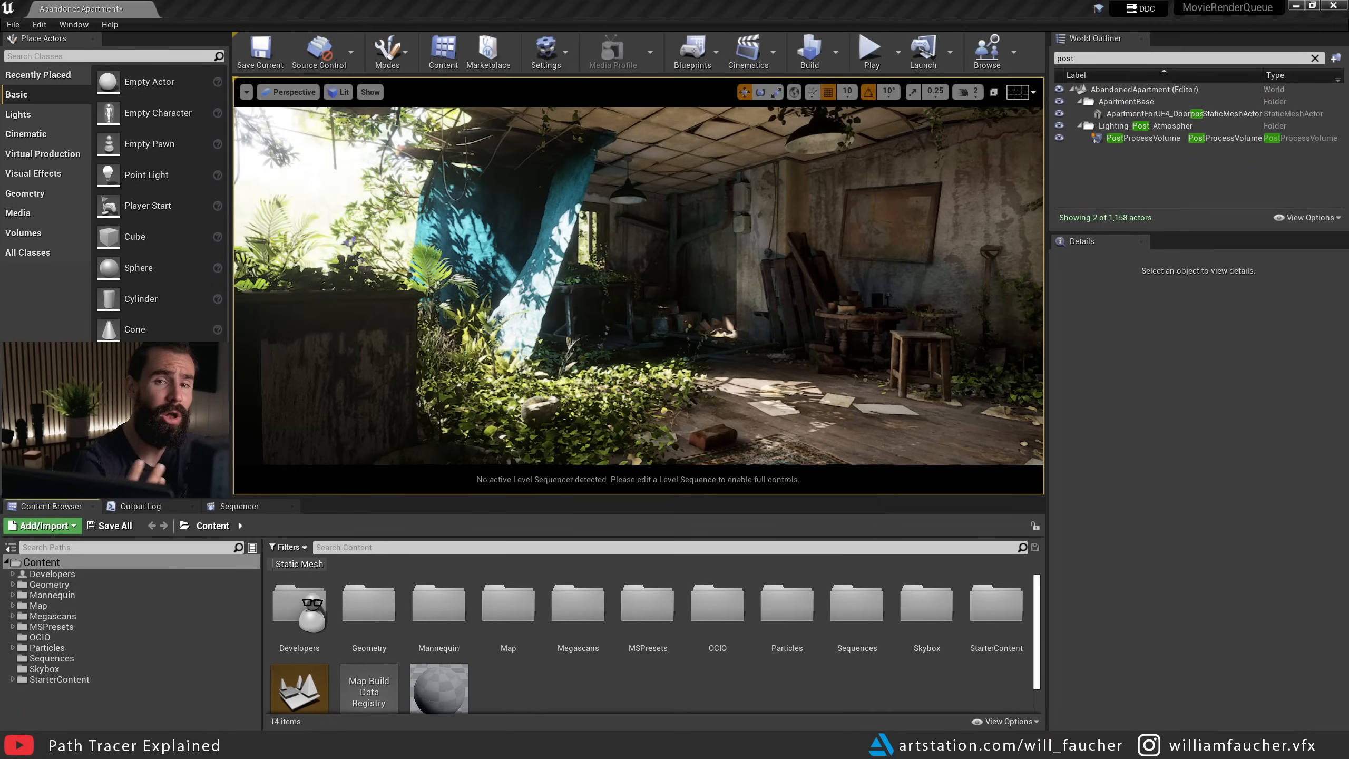
- Show the frame rate in the viewport and switch its view mode from Lit to Path Tracing
left_click(1183, 357)
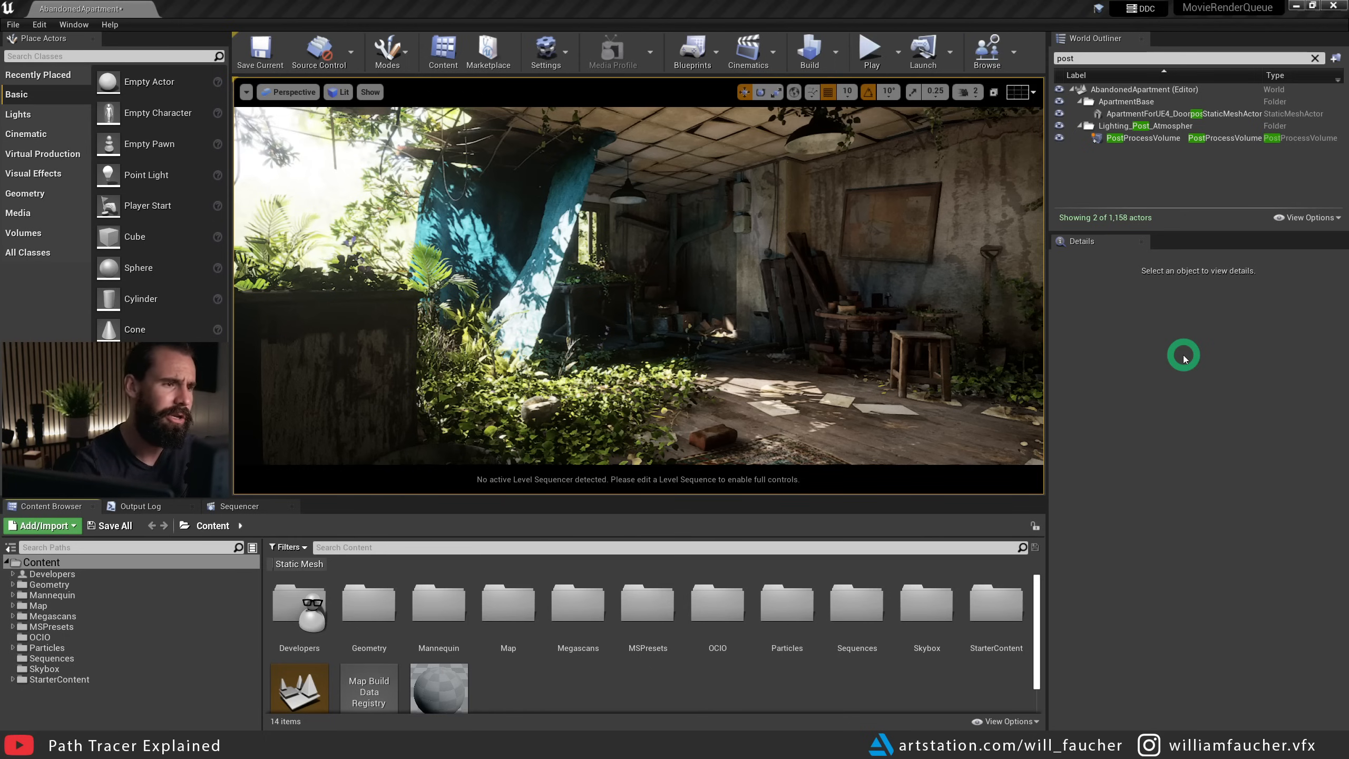
key("ctrl+shift+h")
left_click(340, 92)
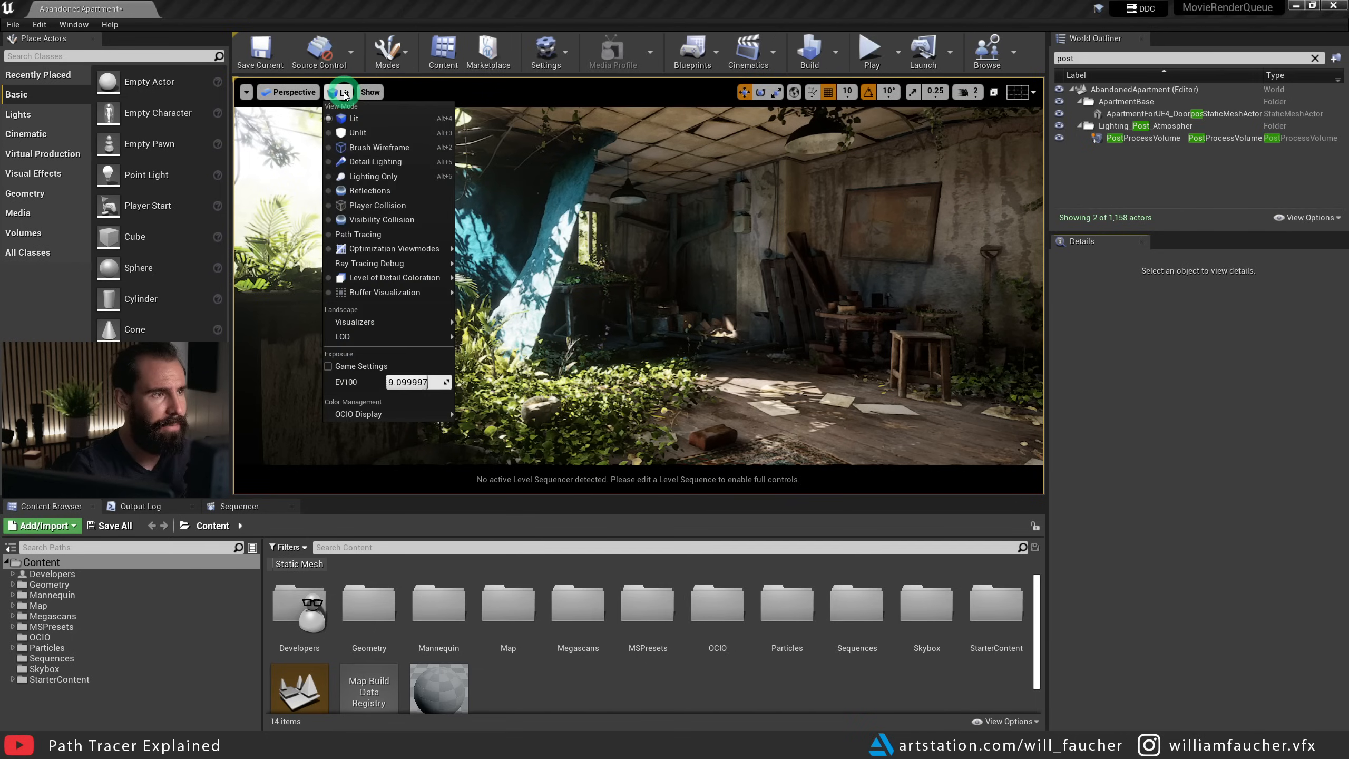
left_click(385, 235)
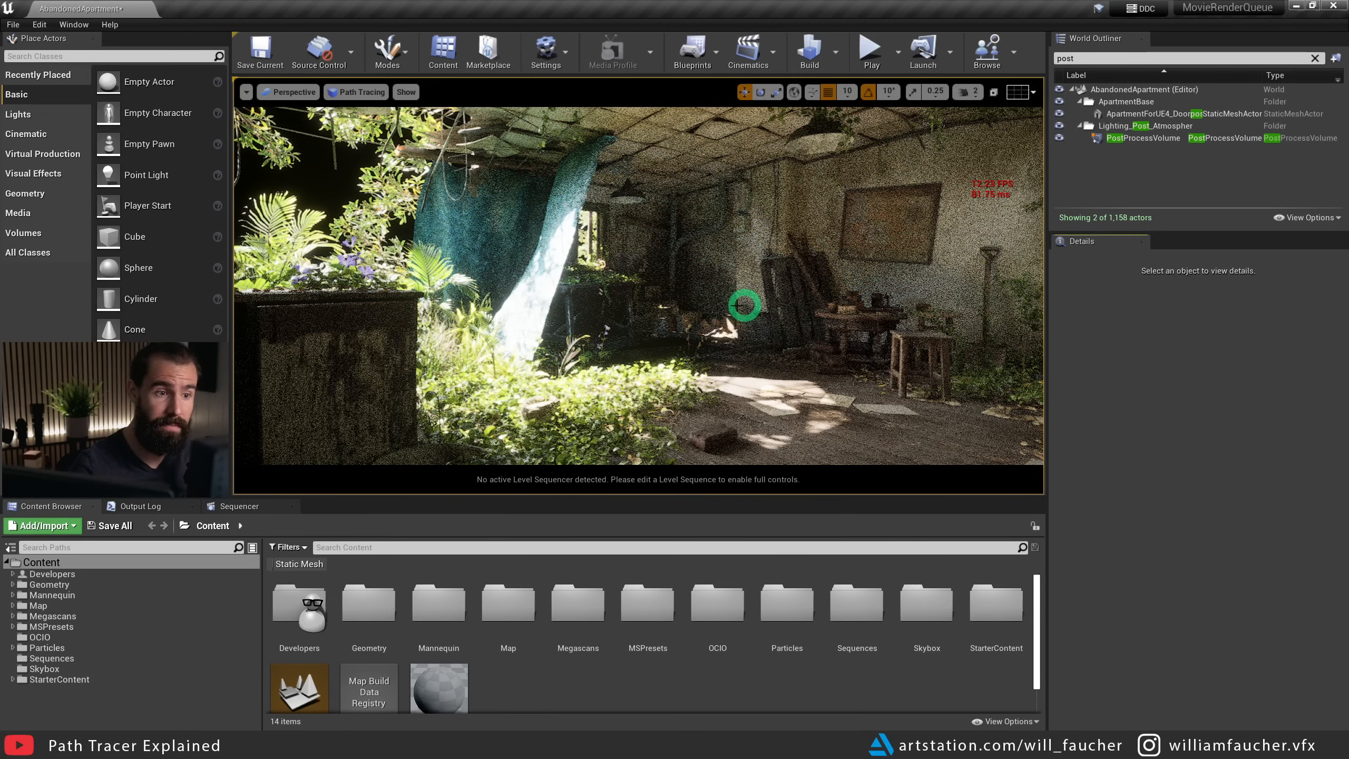
right_click_drag(664, 305, 779, 291)
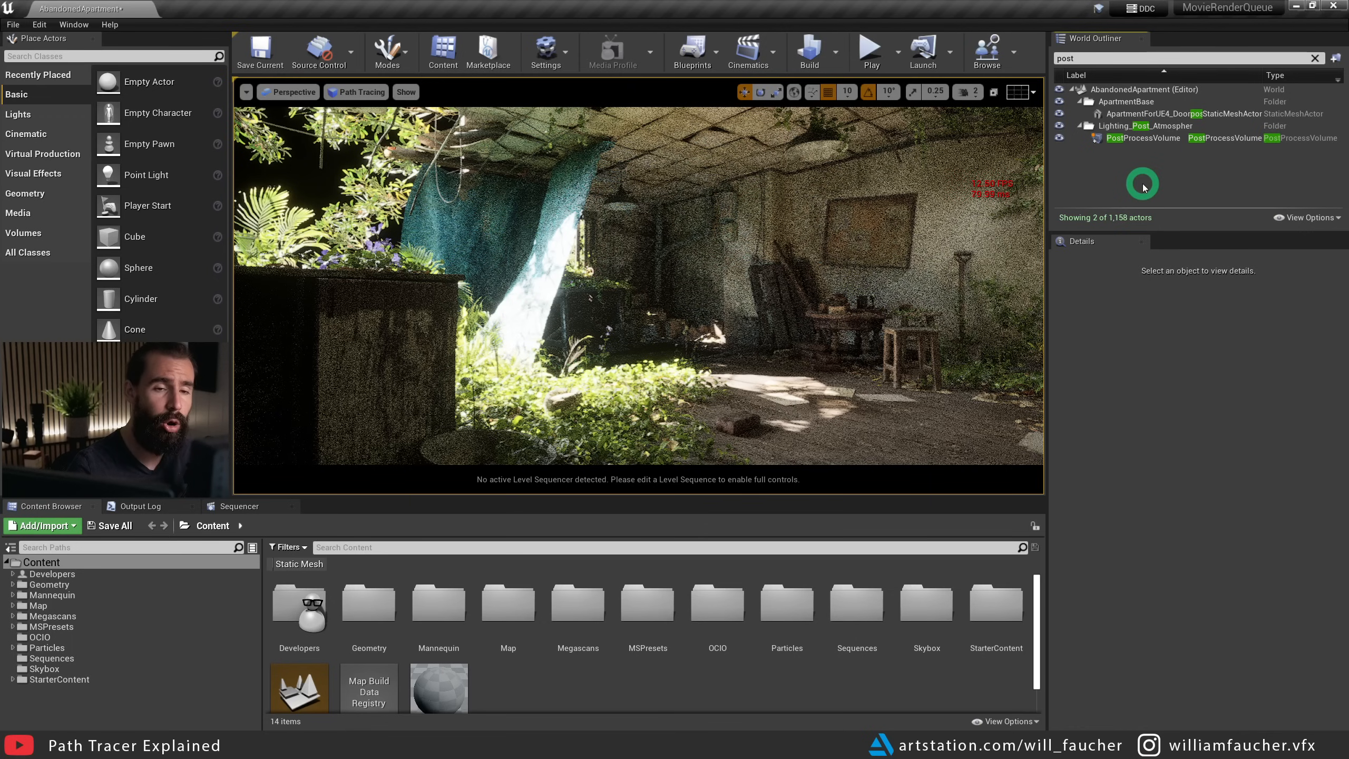
- Select the PostProcessVolume and filter its details for "path" to reach the PathTracing settings
left_click(1143, 142)
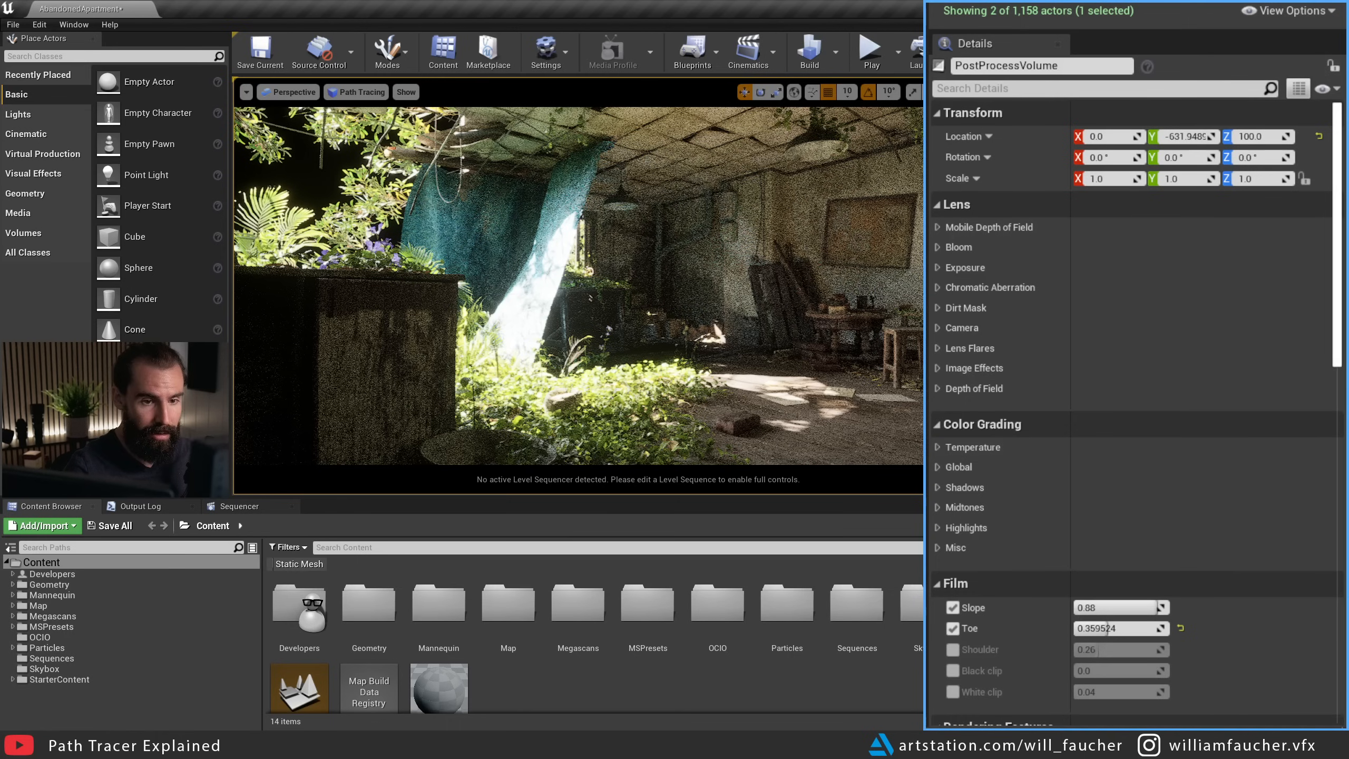
left_click(1005, 89)
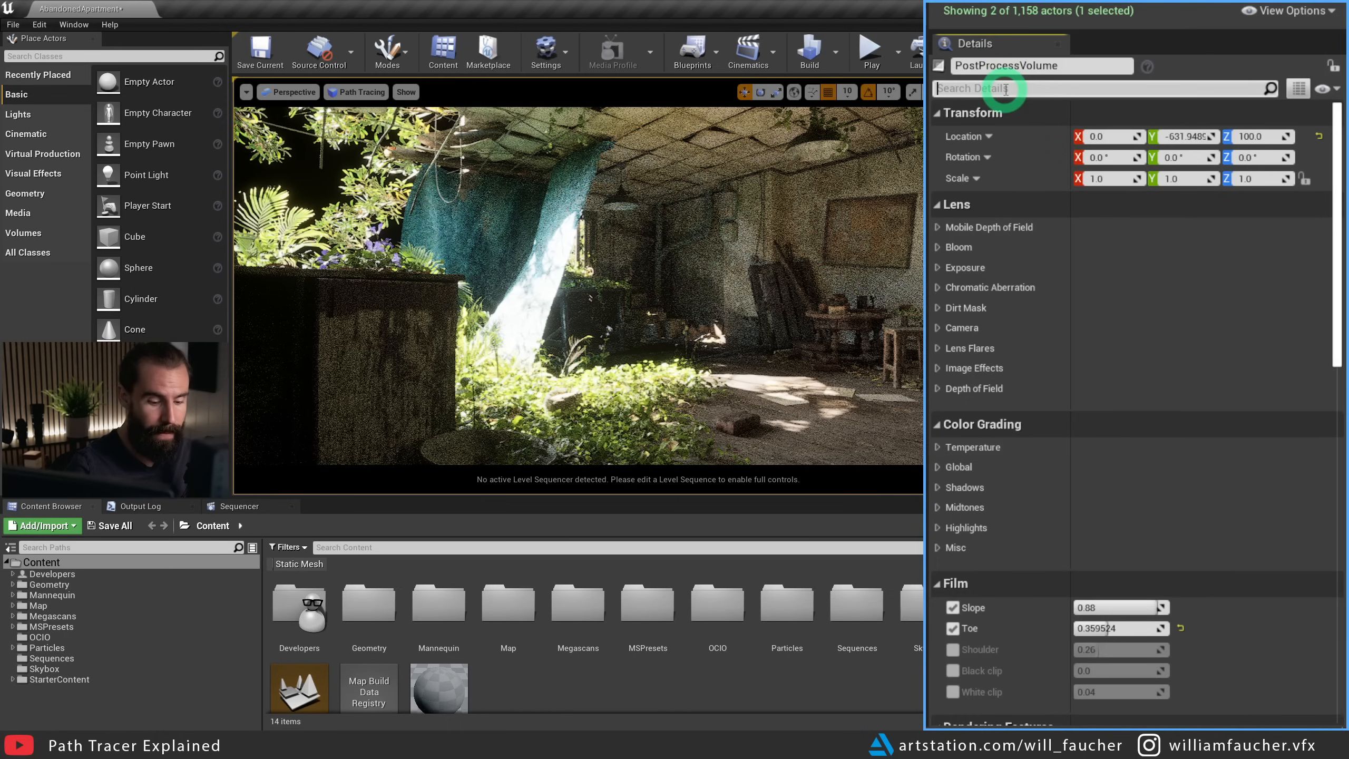
type("path")
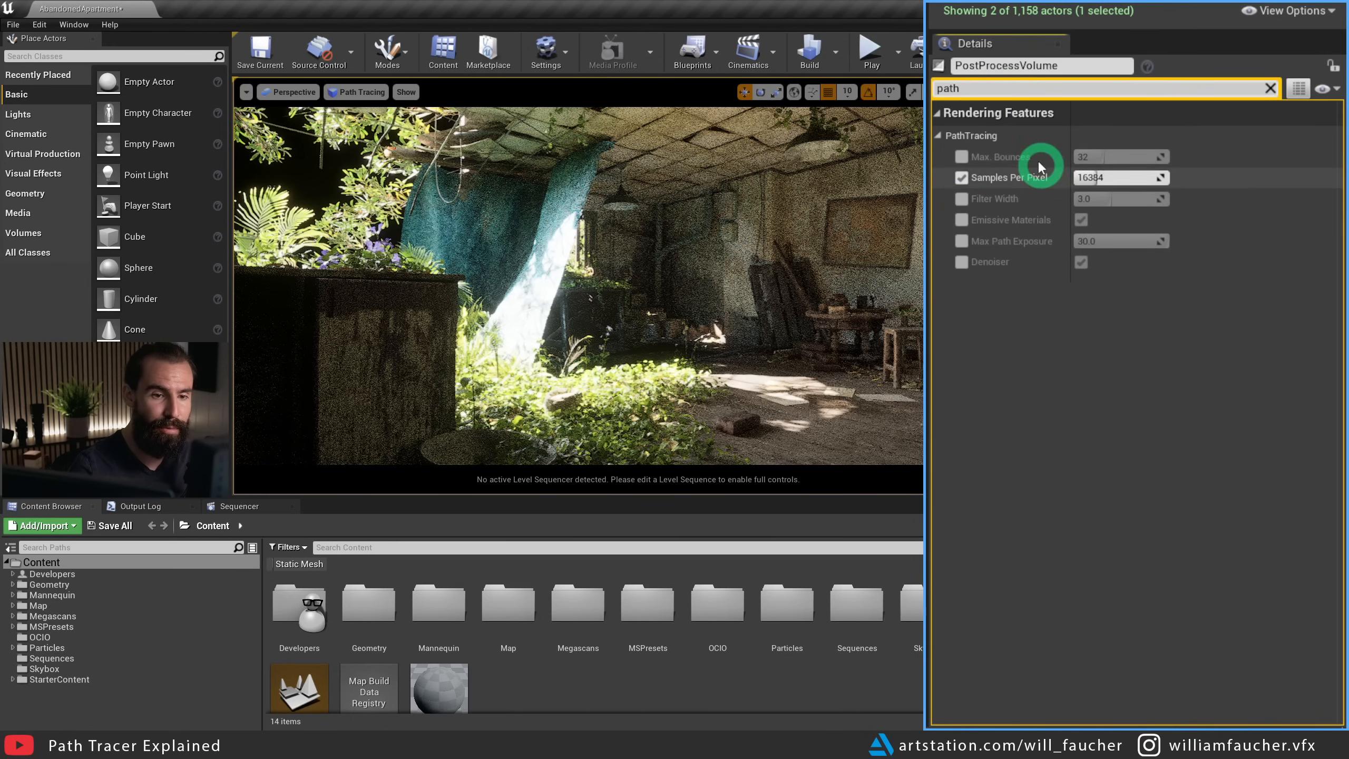
- Set the post process volume's path tracing Samples Per Pixel to 10
left_click(1128, 179)
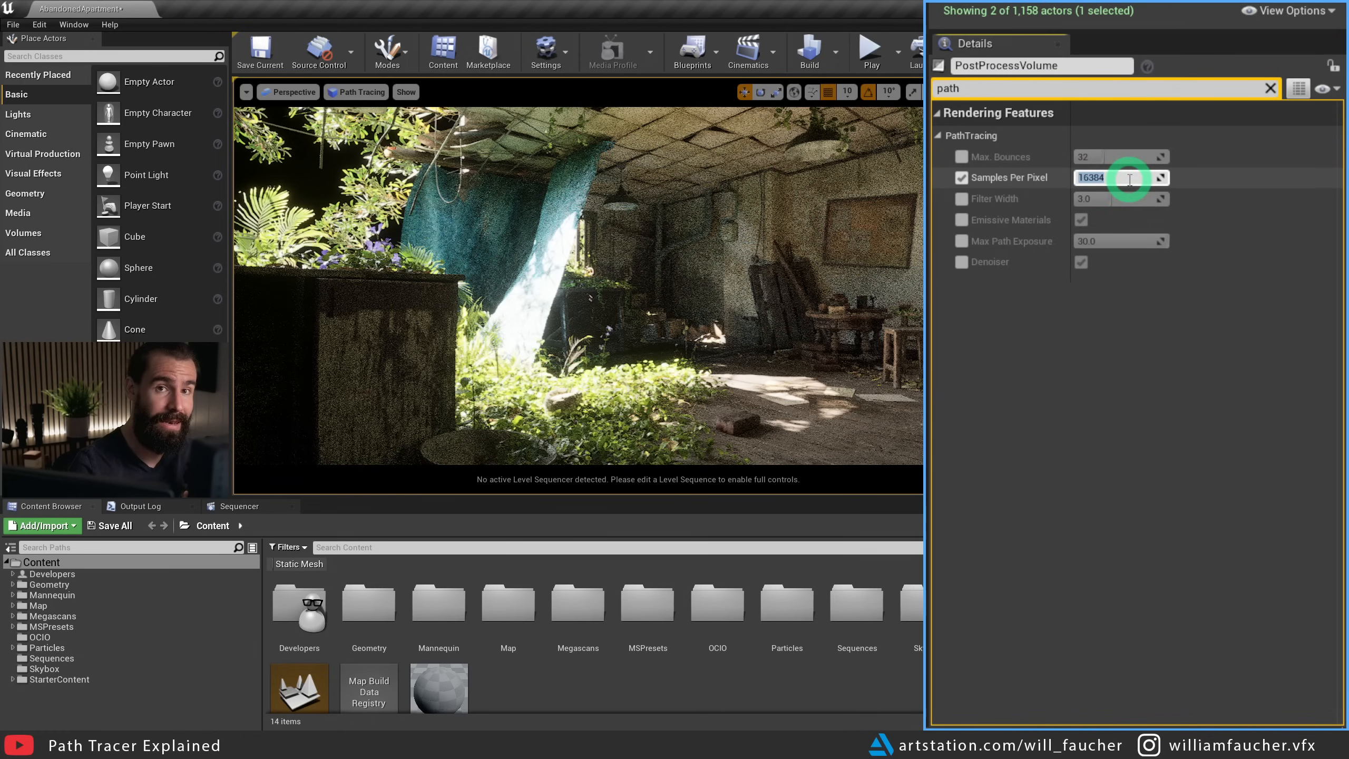
type("10")
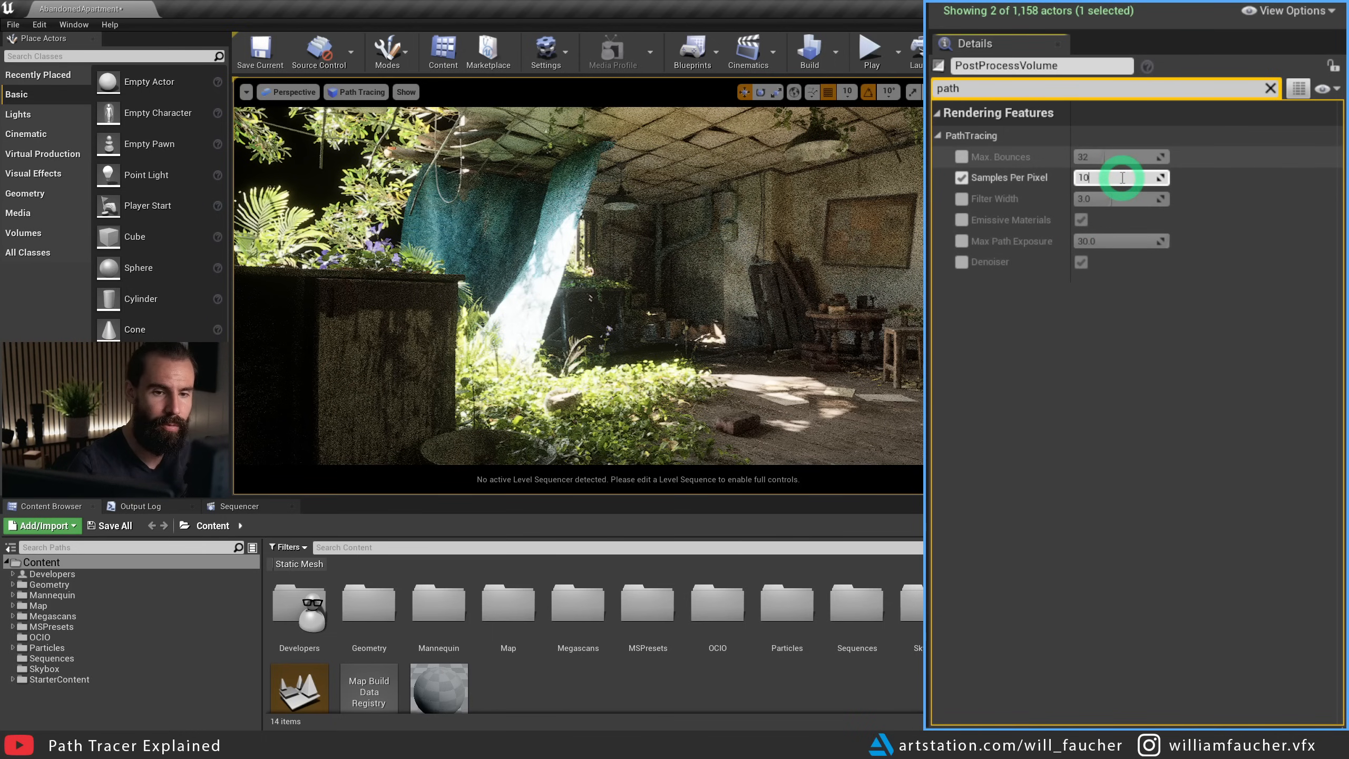
key("Return")
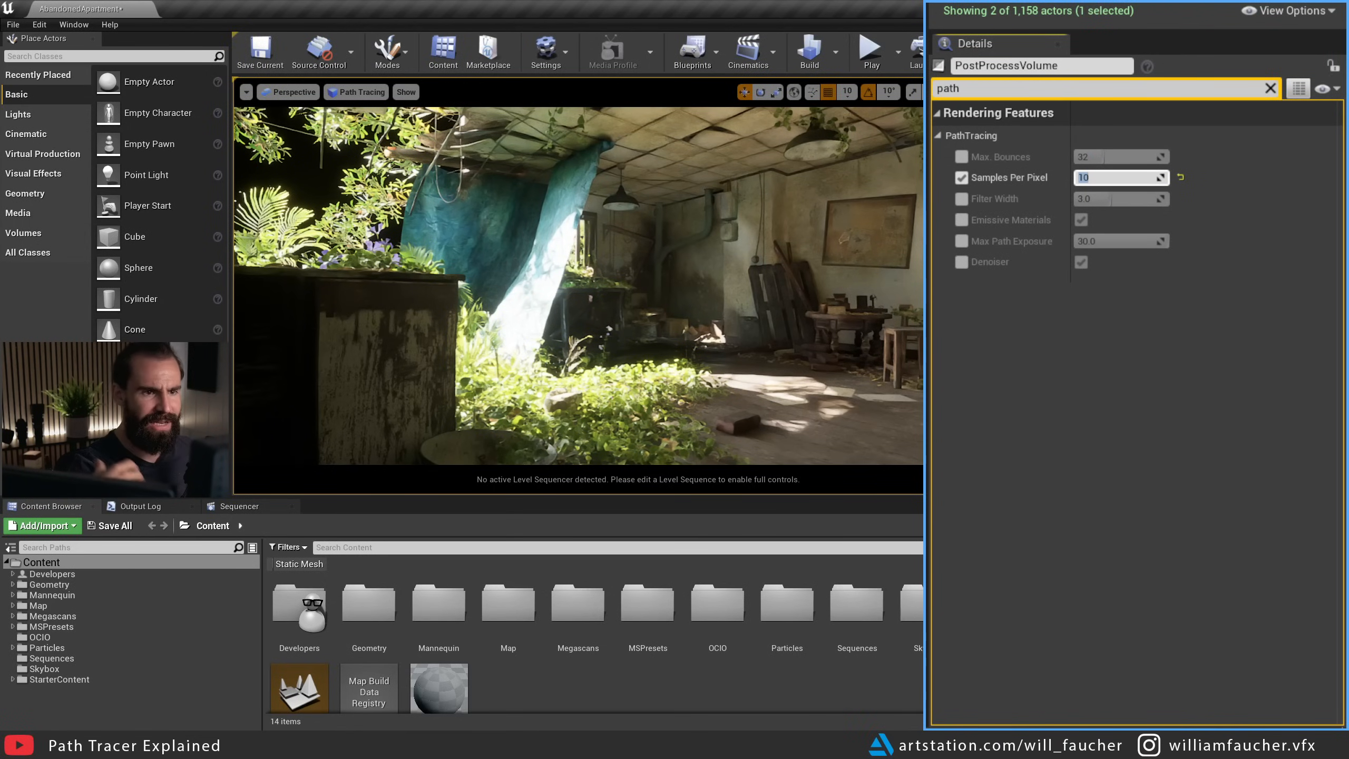
left_click(1162, 224)
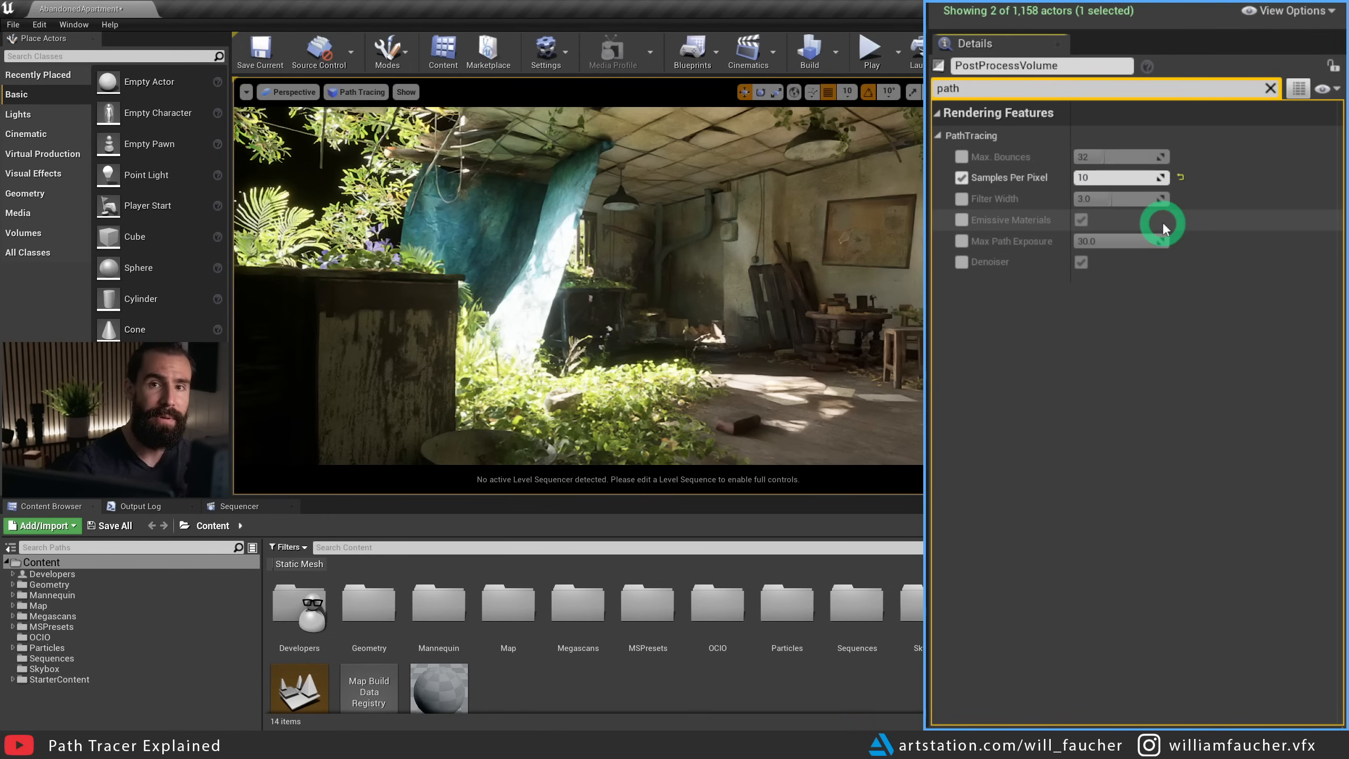
left_click(1173, 121)
left_click(815, 264)
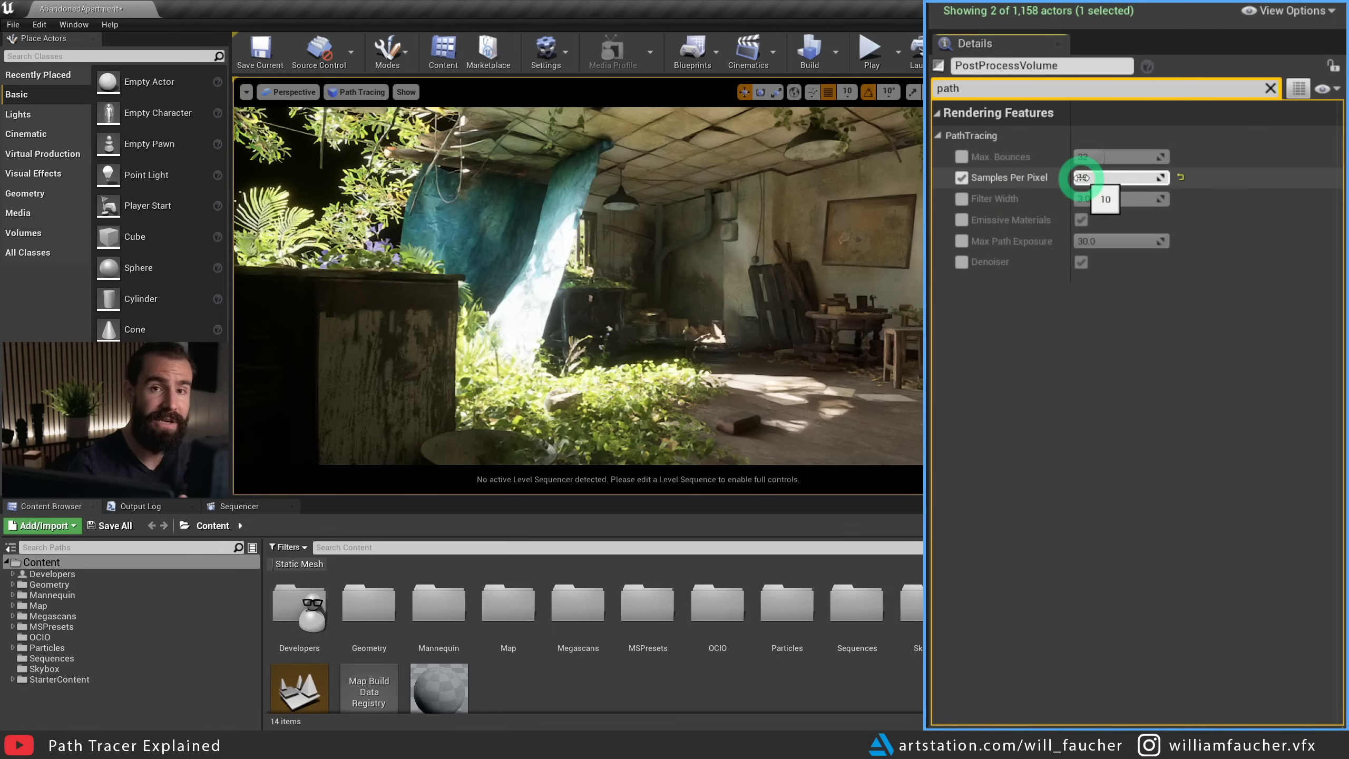
left_click(1054, 311)
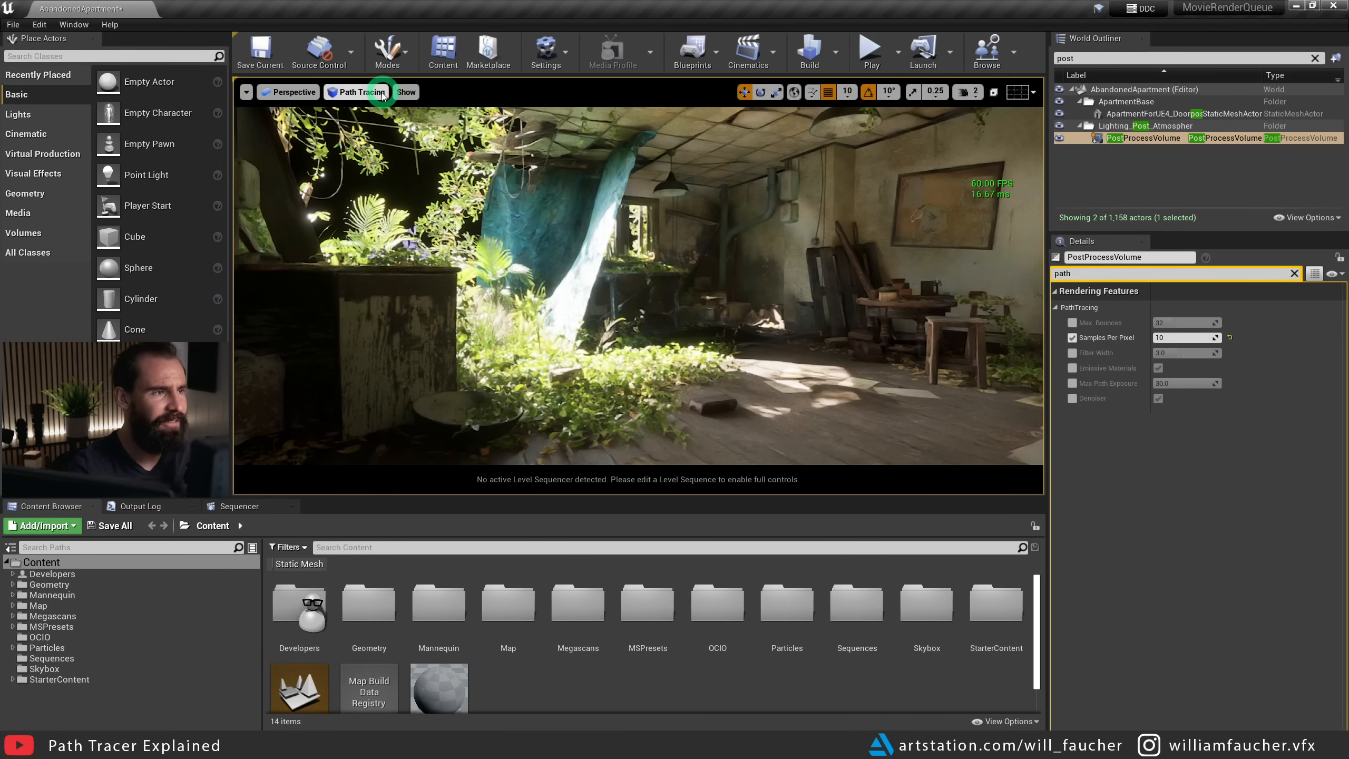
- Switch the viewport to Lit to compare the room from different views, and return it to Path Tracing
left_click(356, 91)
left_click(379, 120)
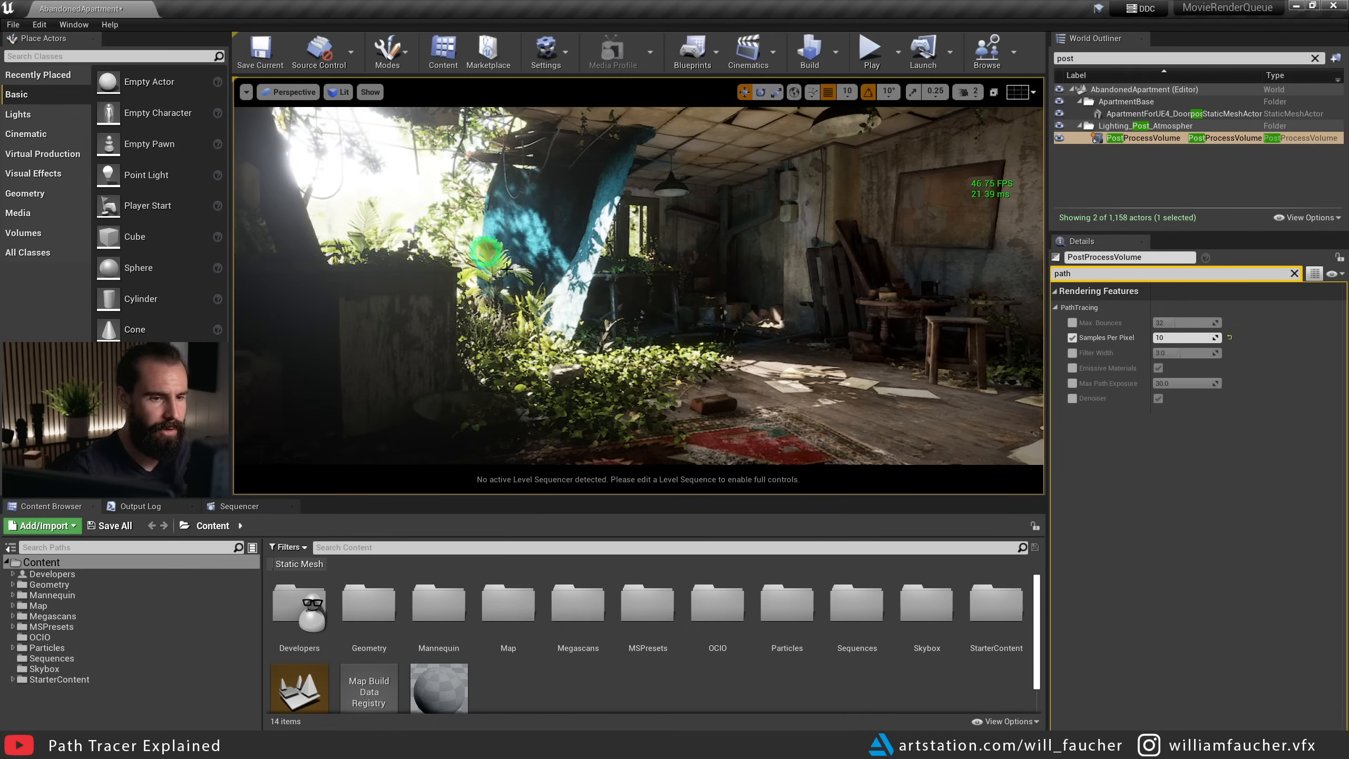
middle_click_drag(834, 360, 1051, 433)
right_click_drag(1051, 434, 347, 3)
key("s")
right_click_drag(774, 324, 753, 276)
left_click(340, 91)
left_click(382, 235)
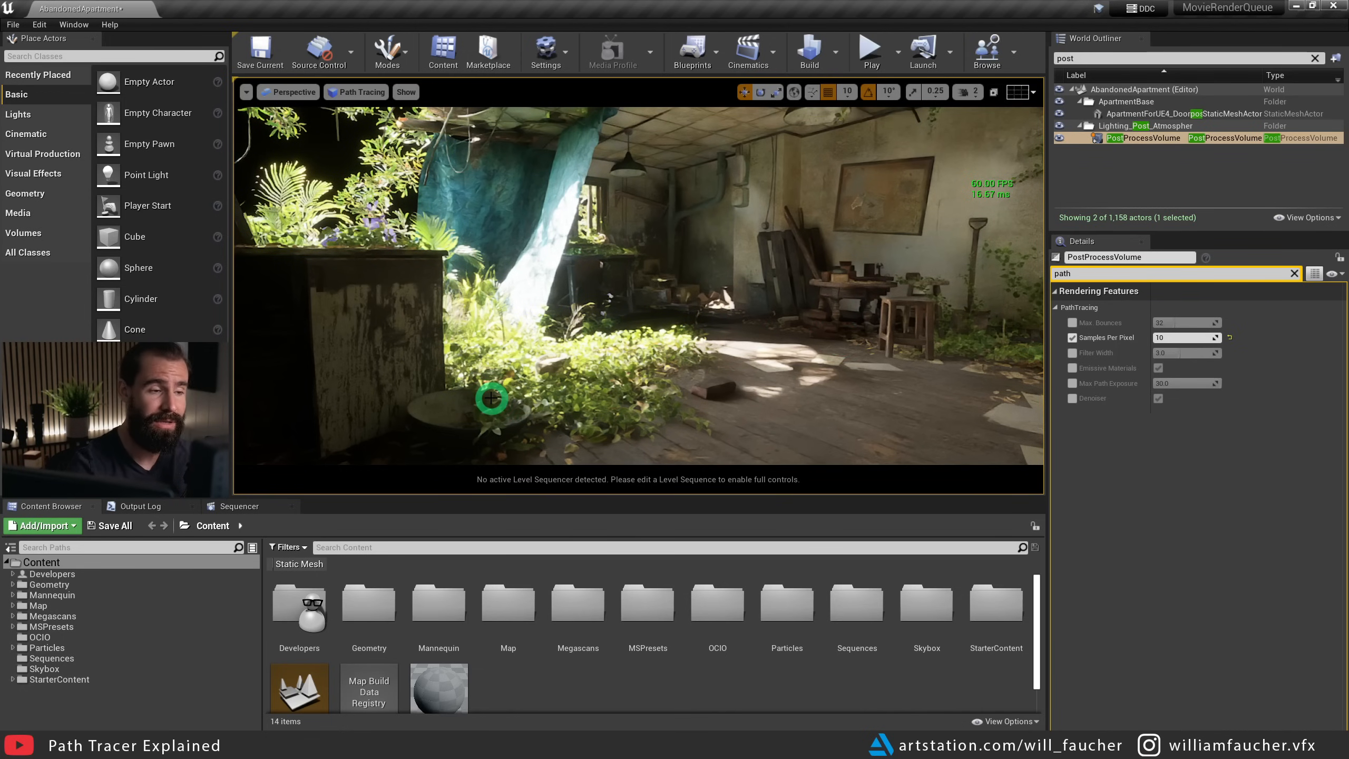
- Run the console command r.PathTracing.ProgressDisplay 1 in the Output Log and restart the viewport render to check the progress bar
left_click(140, 506)
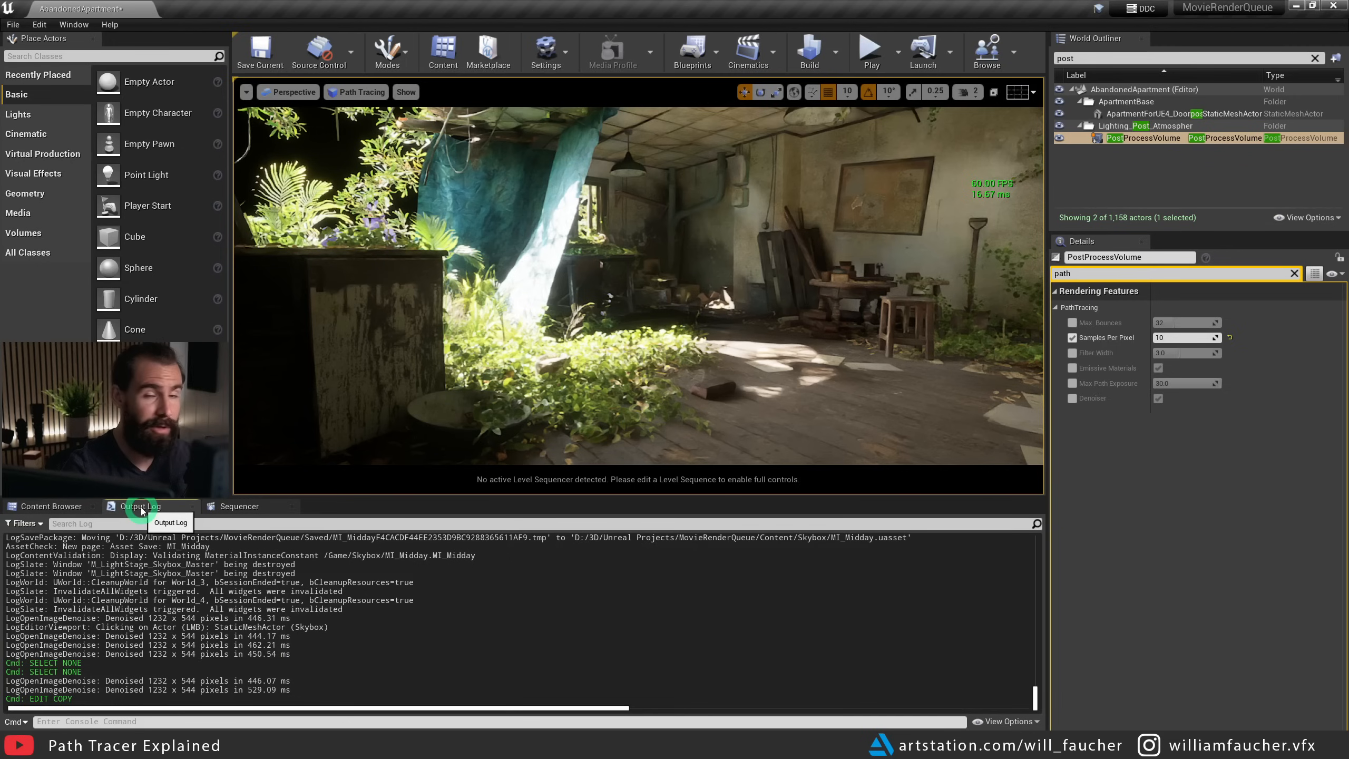
left_click(117, 721)
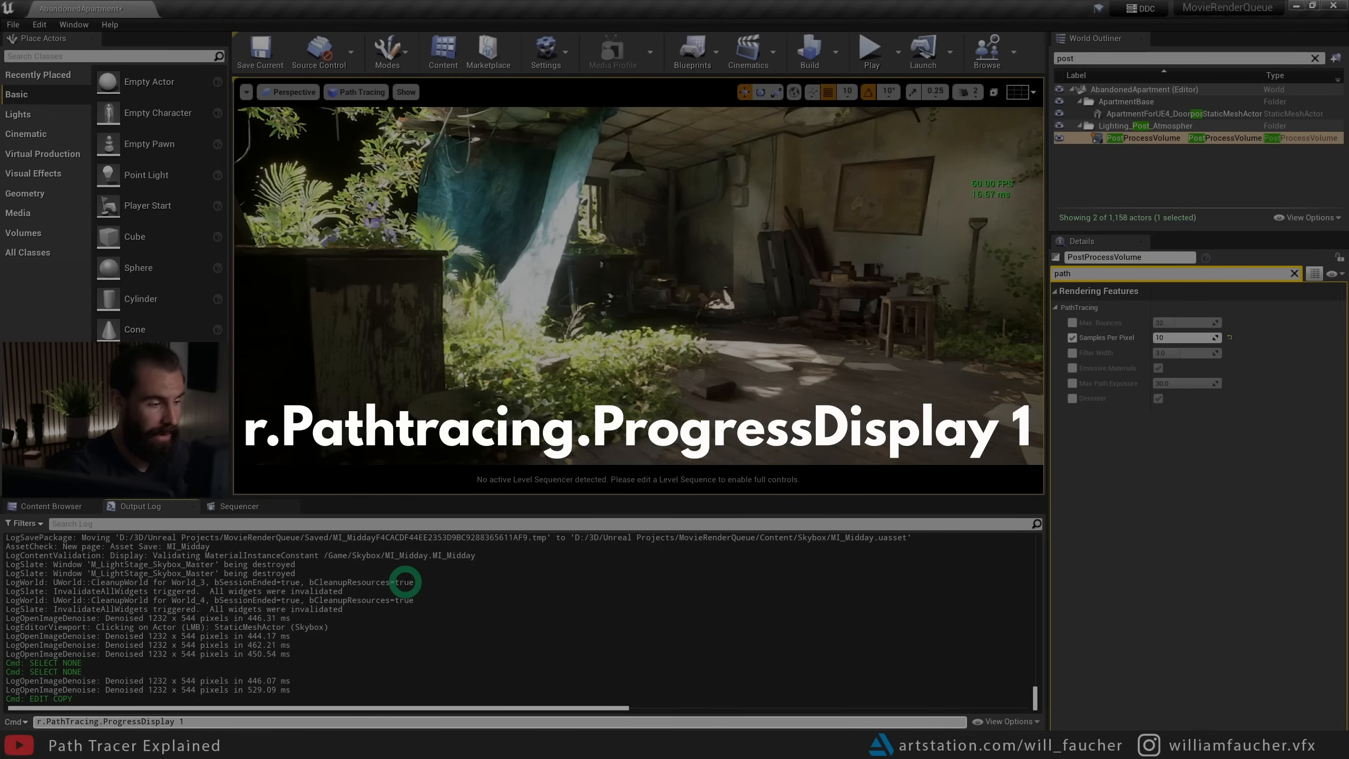
key("Return")
mouse_move(658, 271)
right_mouse_down()
mouse_move(683, 271)
mouse_move(599, 263)
right_mouse_up()
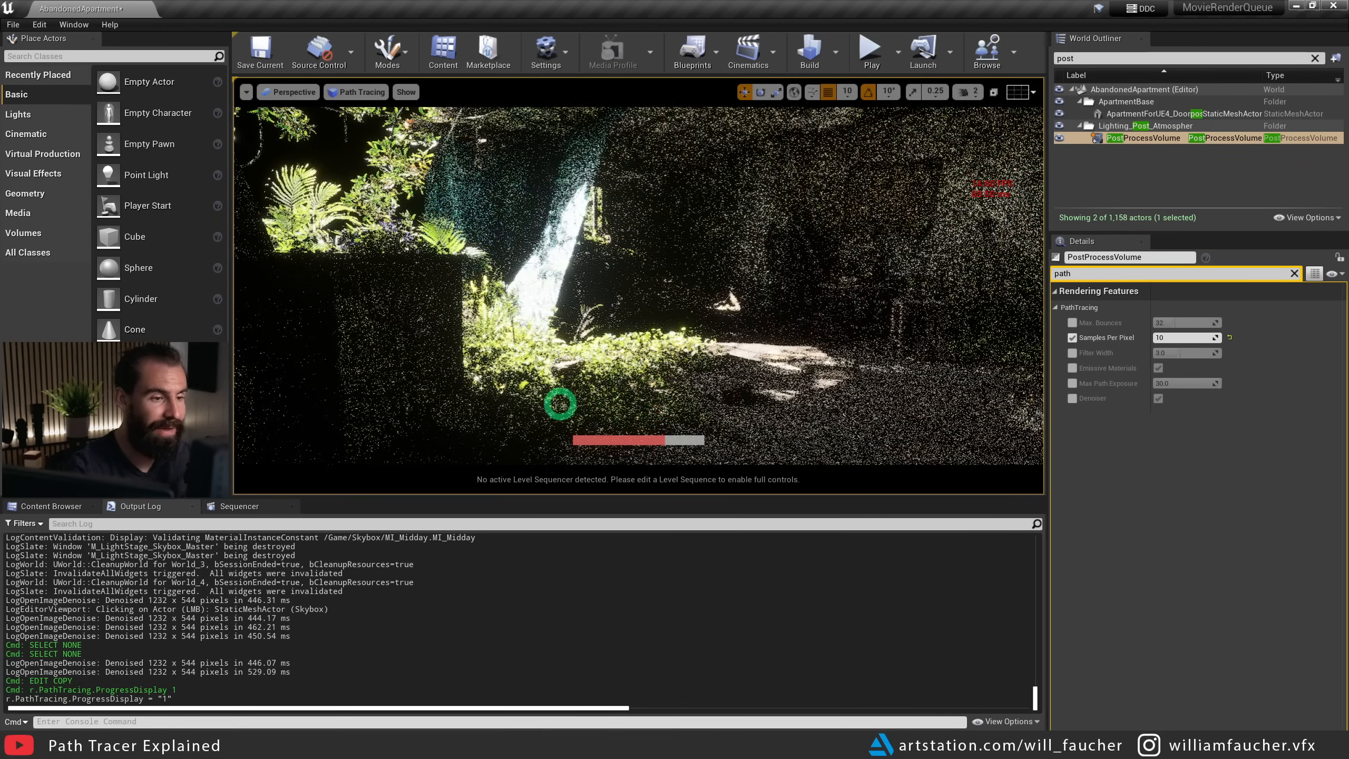
mouse_move(680, 316)
right_mouse_down()
mouse_move(758, 331)
mouse_move(680, 316)
right_mouse_up()
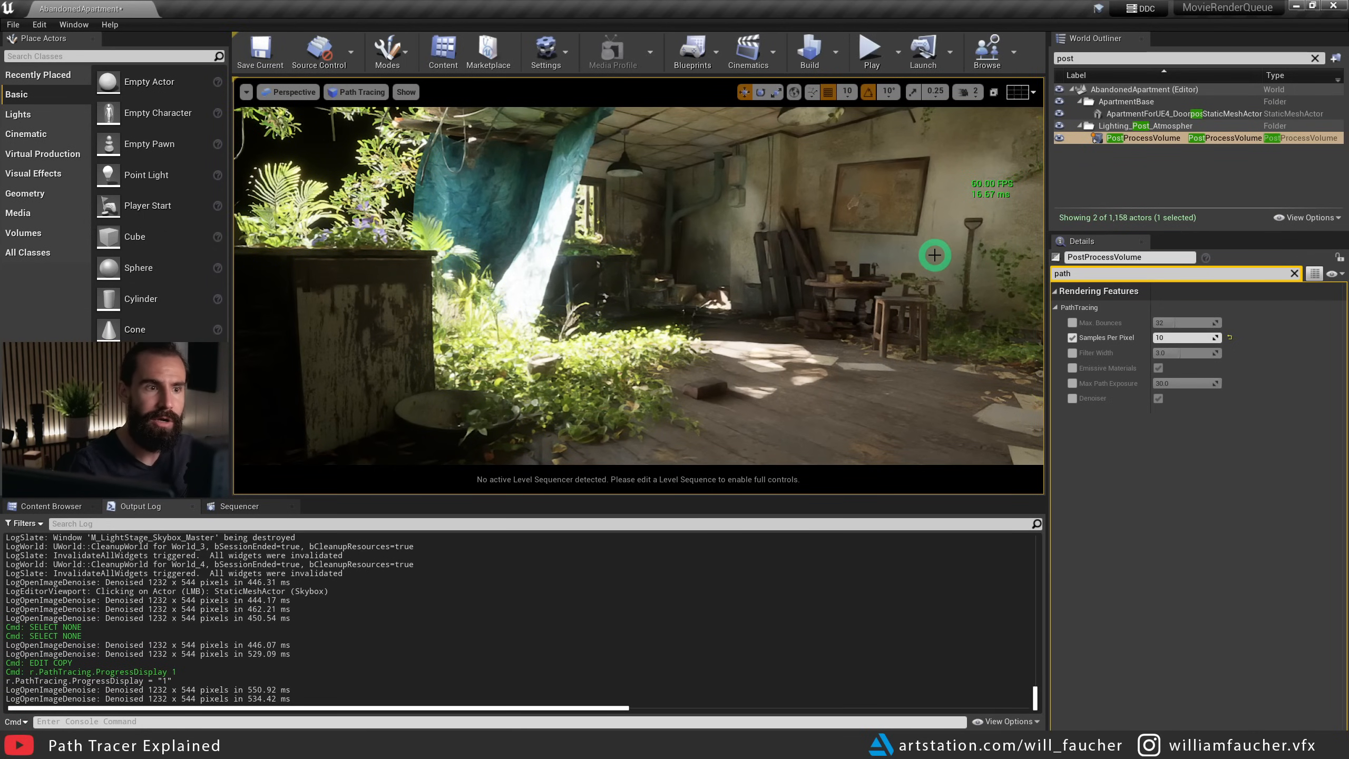
- Raise the path tracing Samples Per Pixel of the post process volume to 500
left_click(1179, 337)
type("500")
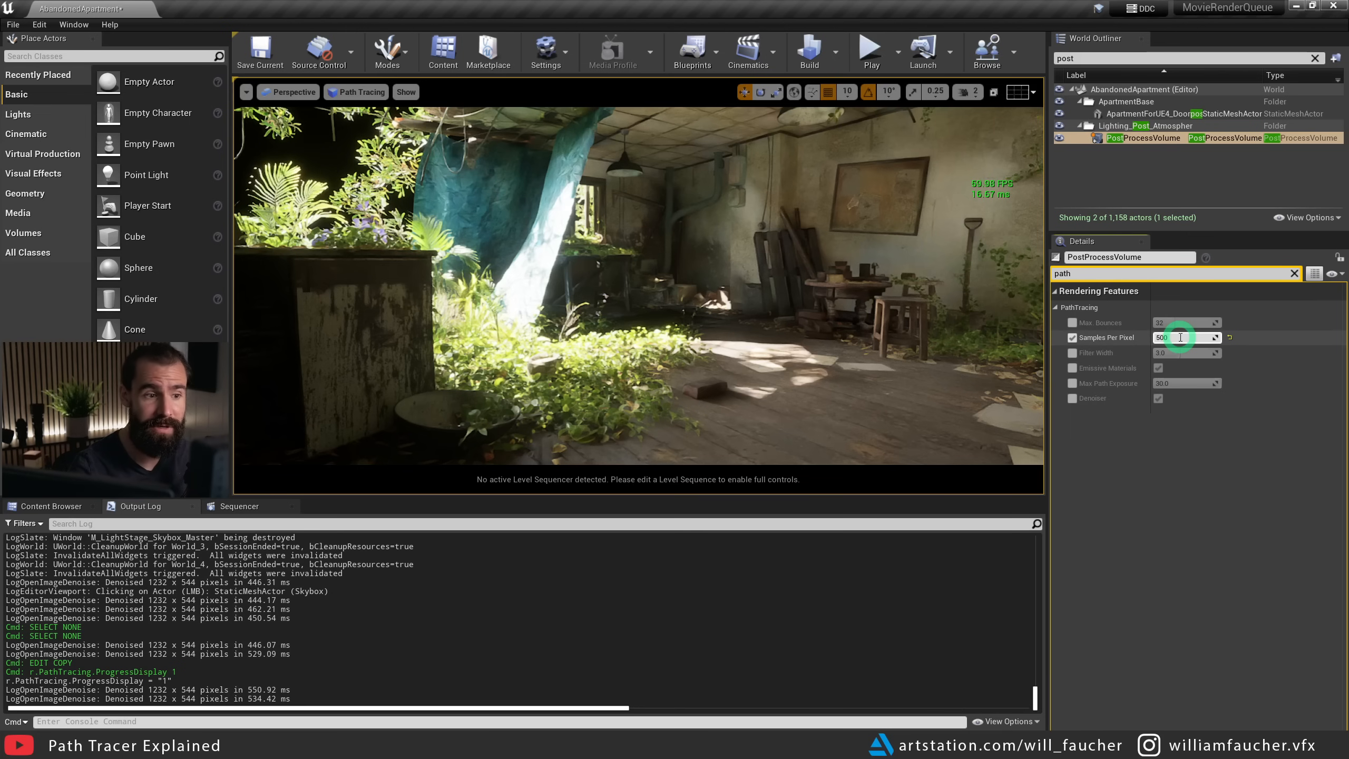
key("Return")
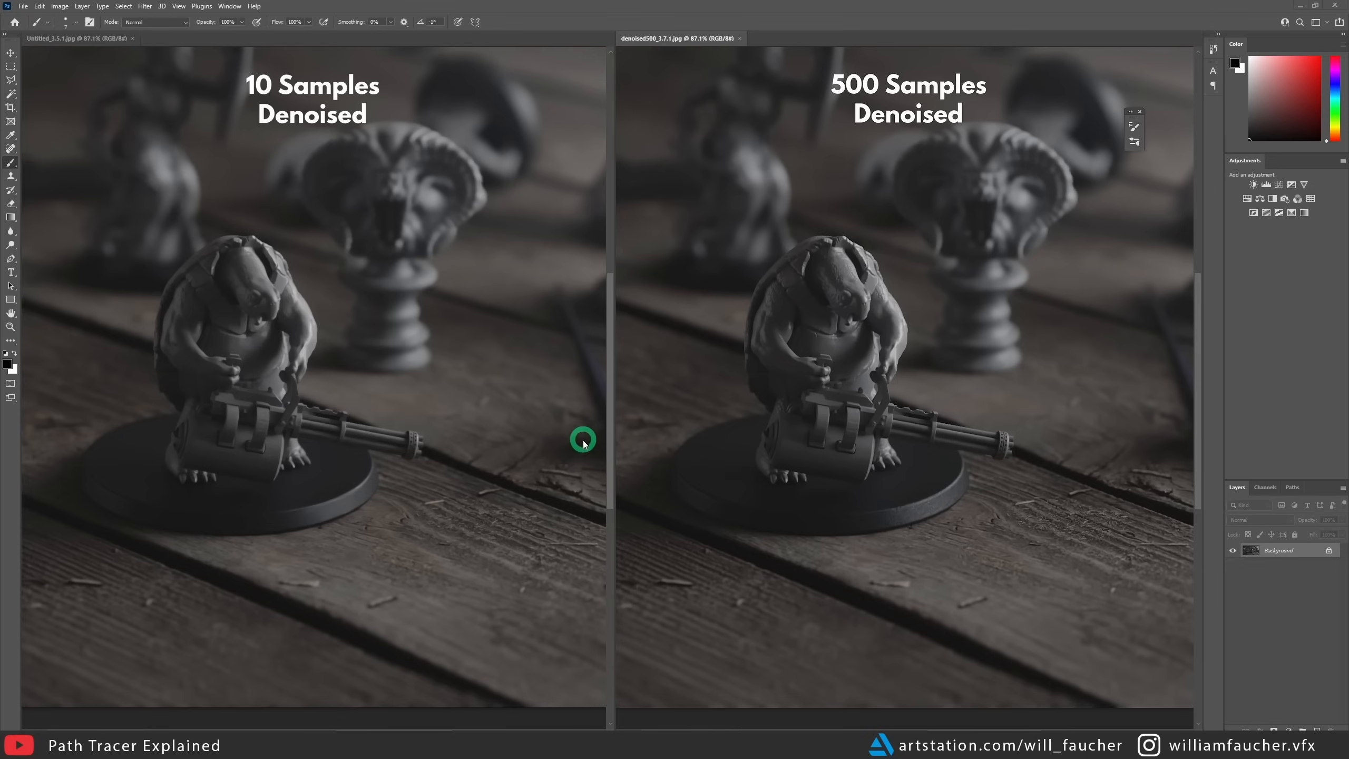
- Switch to Photoshop and compare the figure, base, wood and brush details of the 10-sample and 500-sample denoised renders at 200% zoom
key("z")
left_click(269, 446)
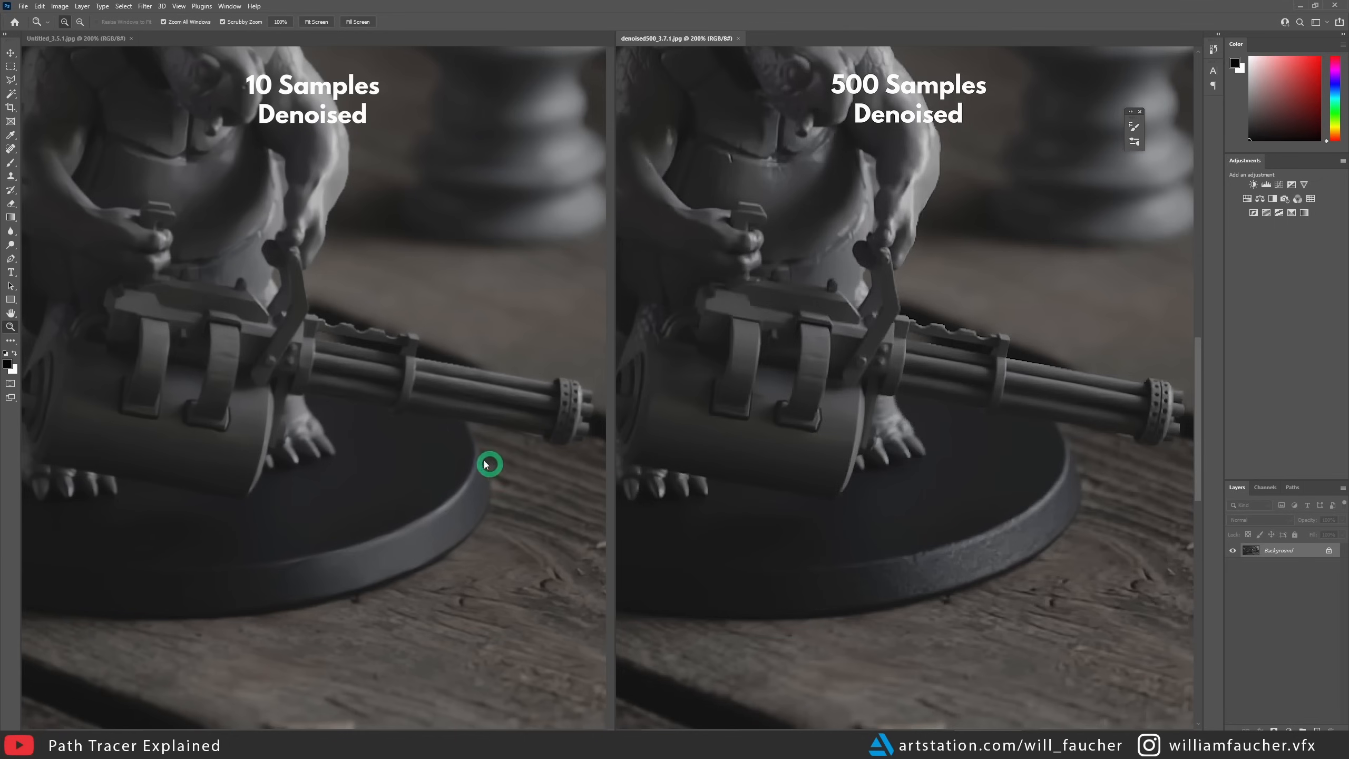
left_click(451, 515)
left_click_drag(453, 520, 463, 459)
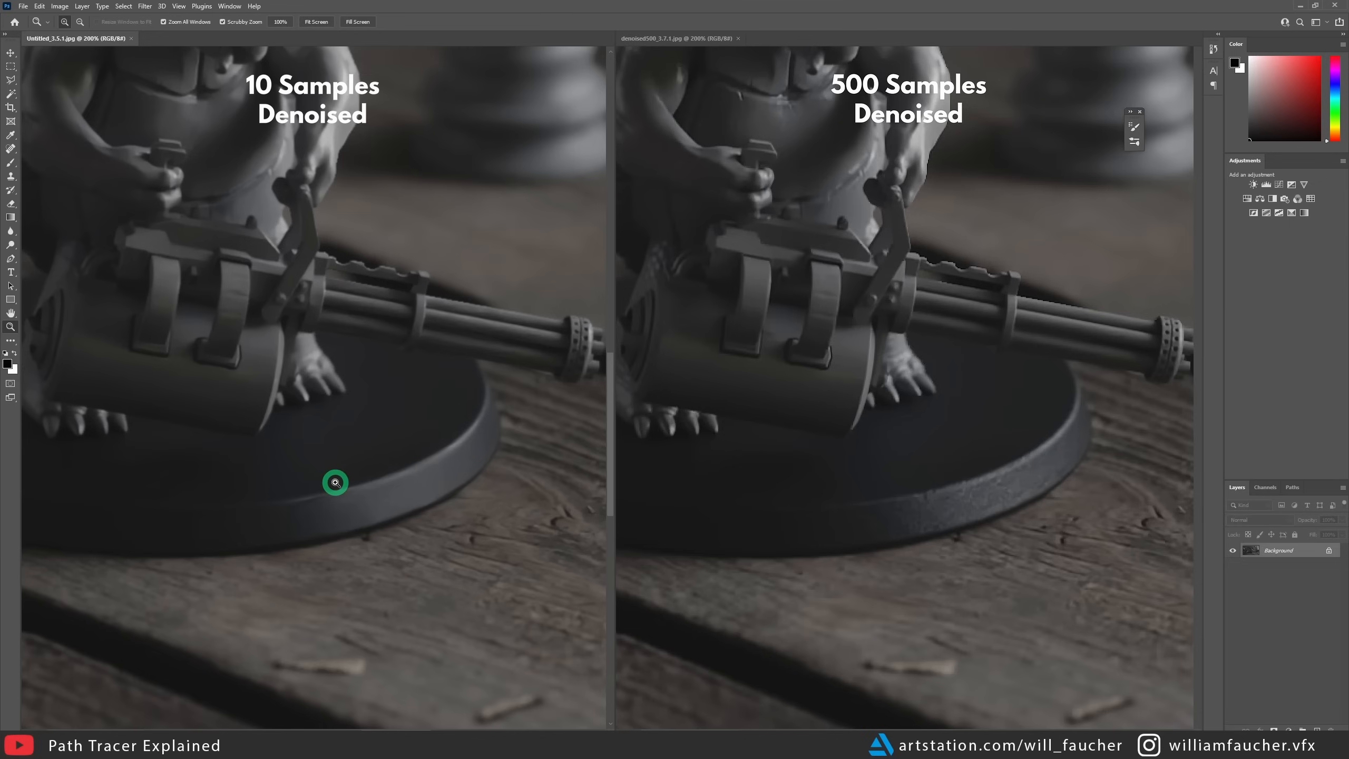
left_click_drag(318, 262, 502, 538)
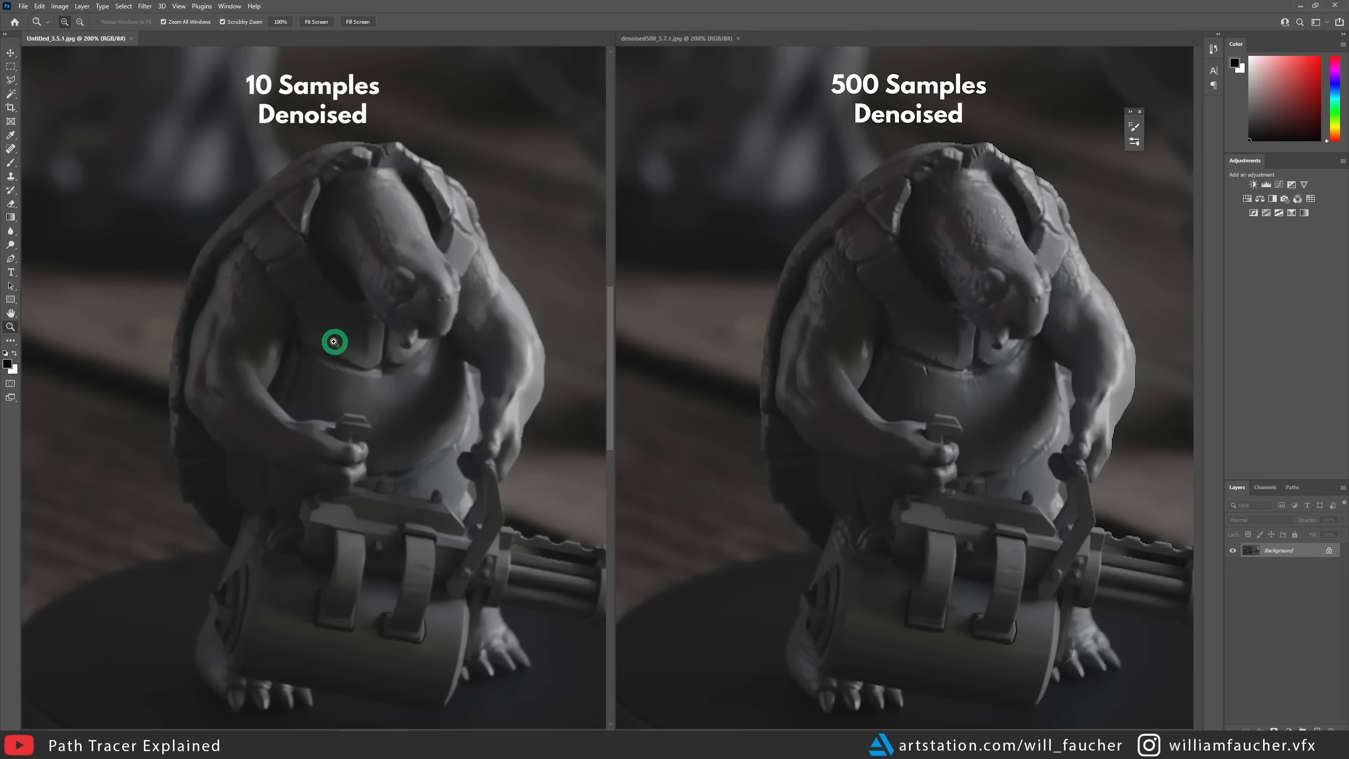
left_click_drag(578, 477, 292, 364)
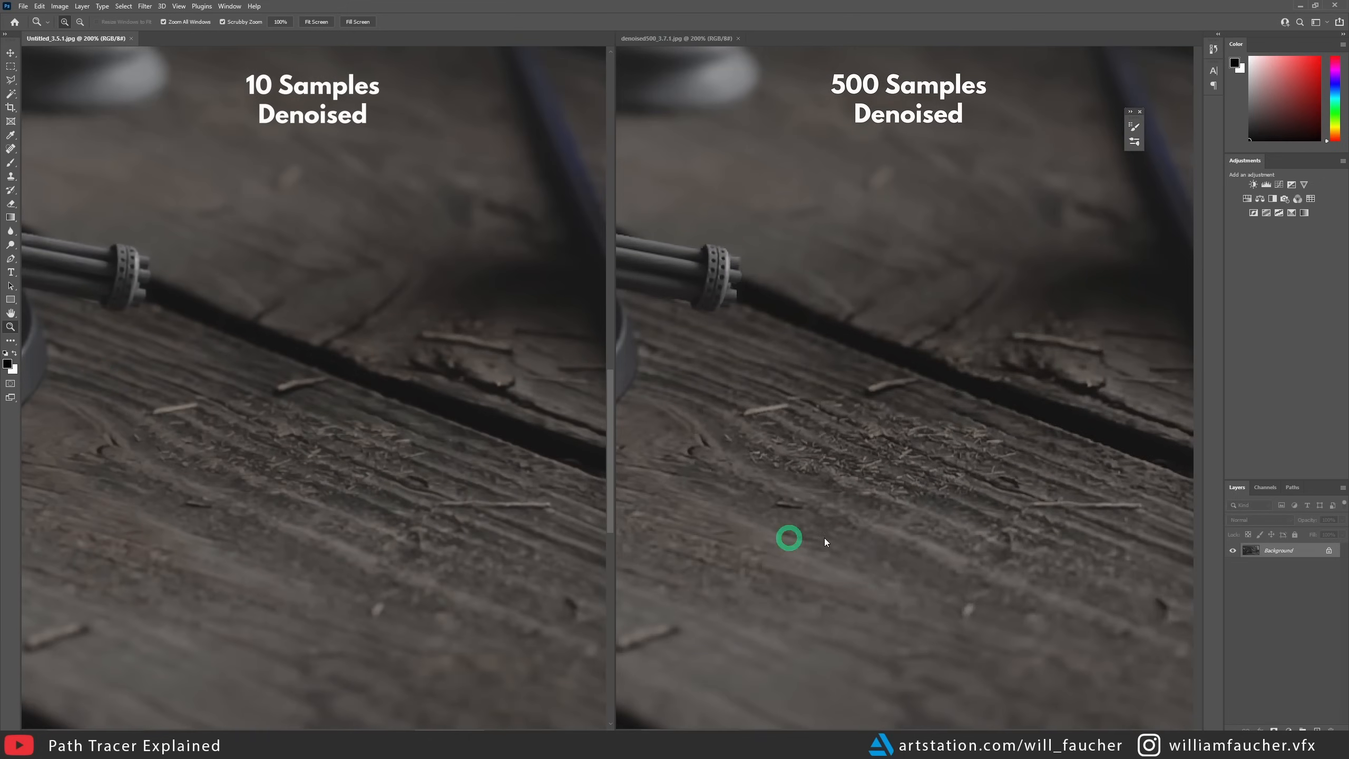
left_click_drag(354, 442, 387, 433)
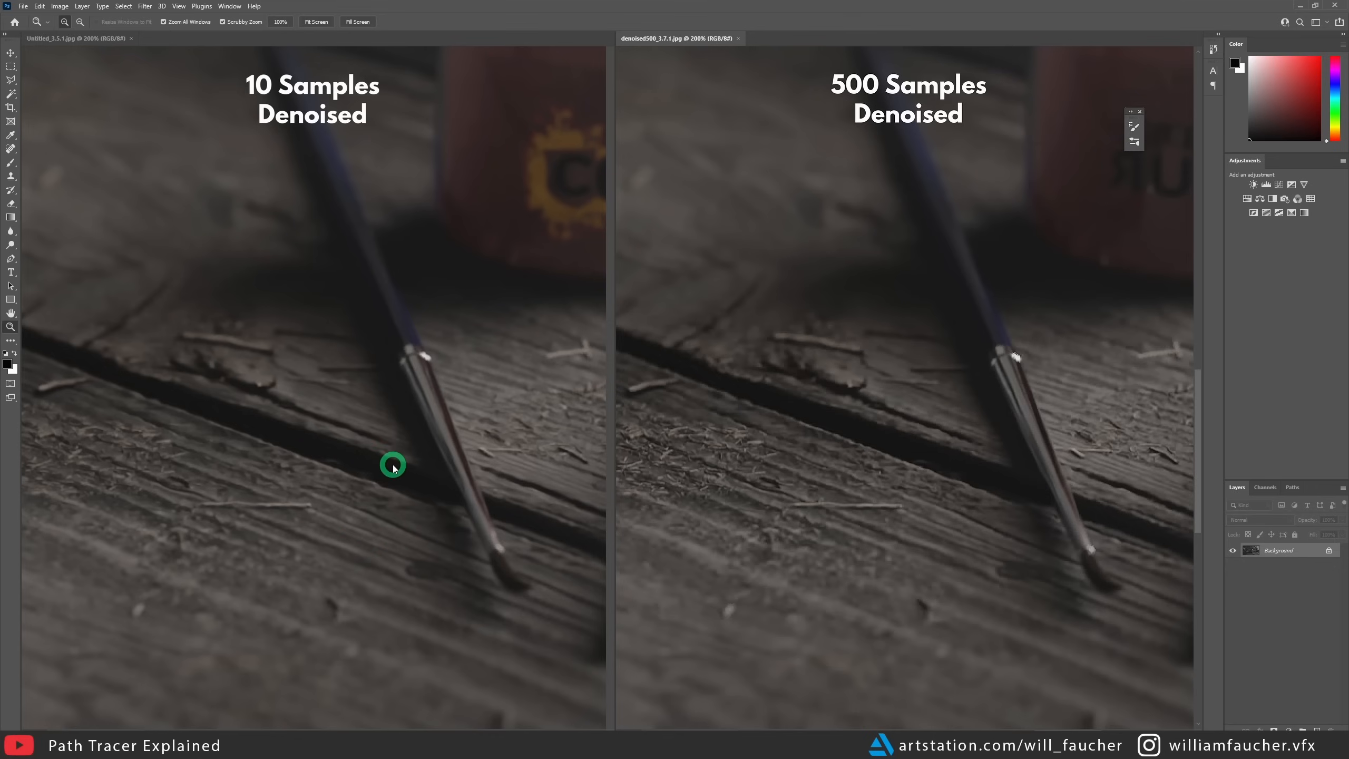
left_click(289, 476)
left_click_drag(301, 467, 507, 486)
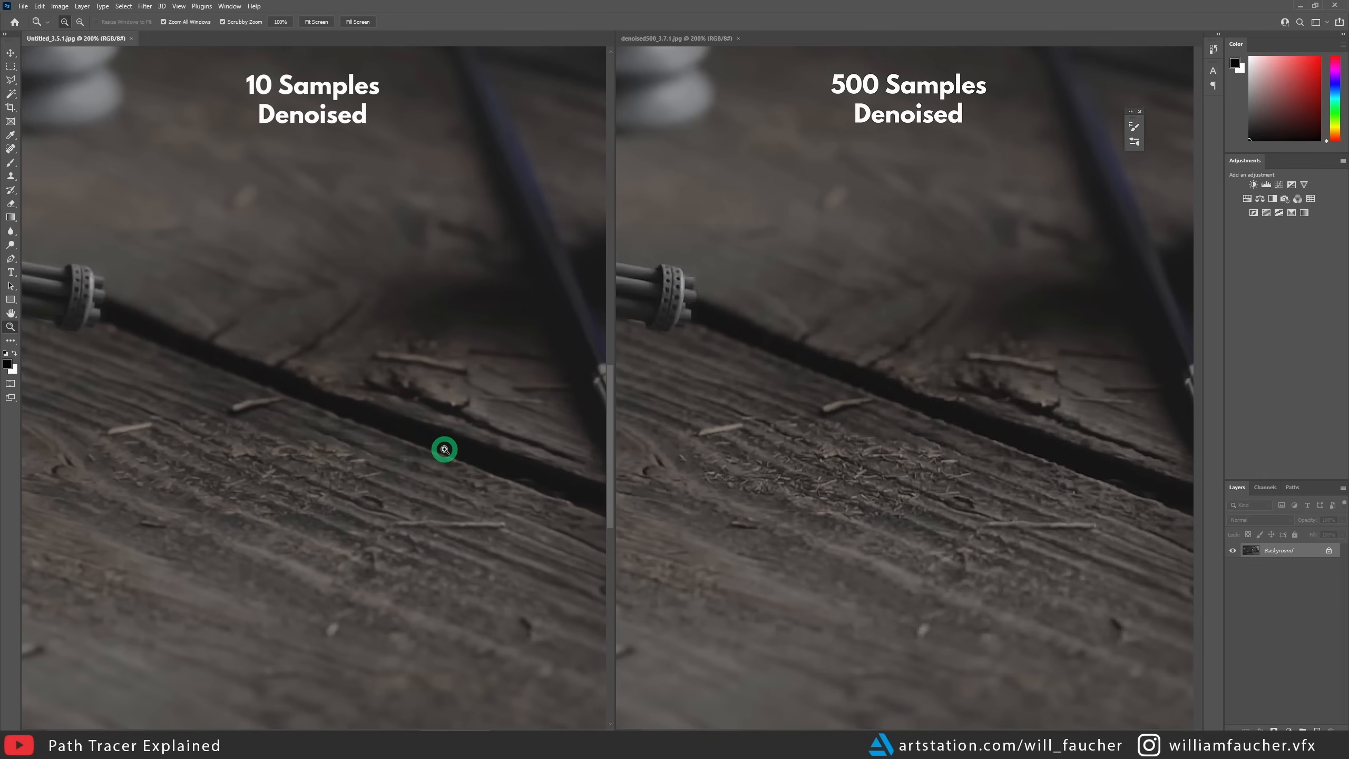
left_click(427, 447, "alt")
left_click_drag(364, 377, 486, 419)
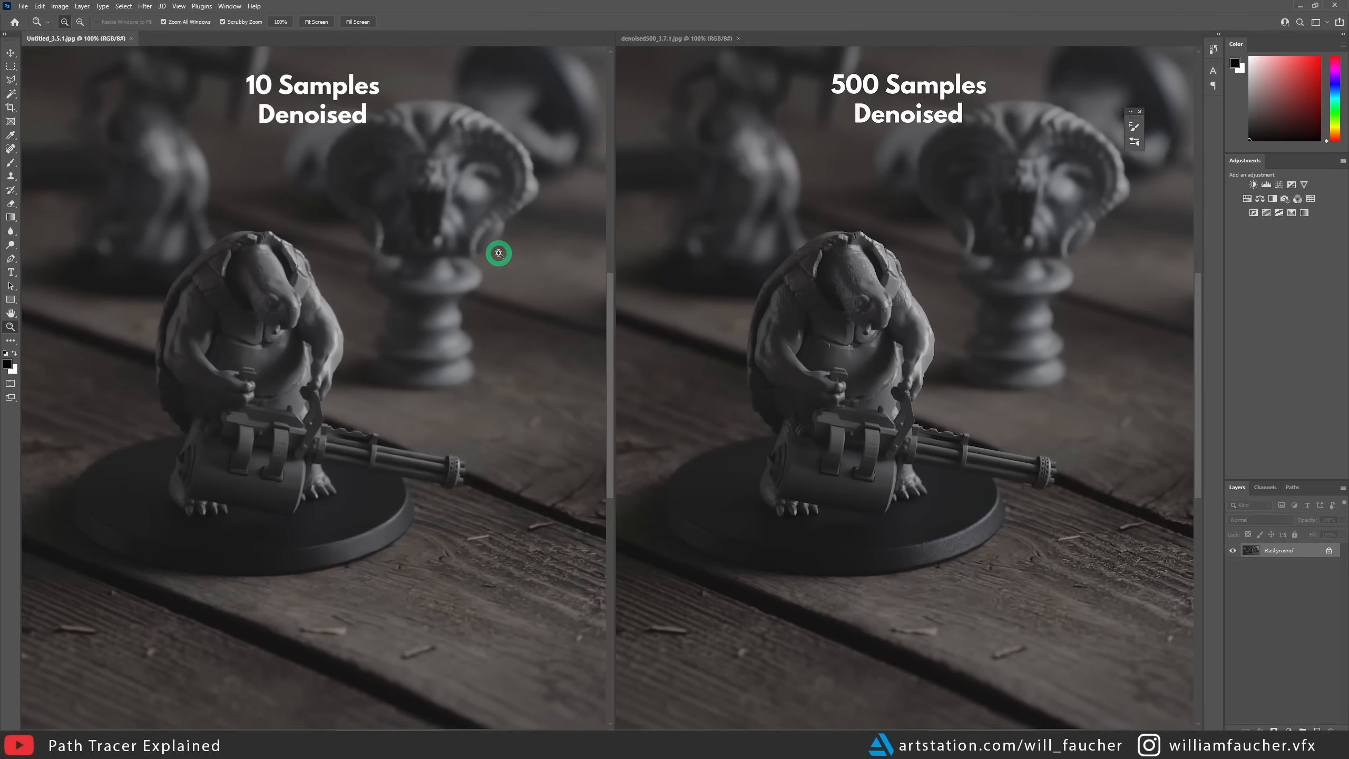
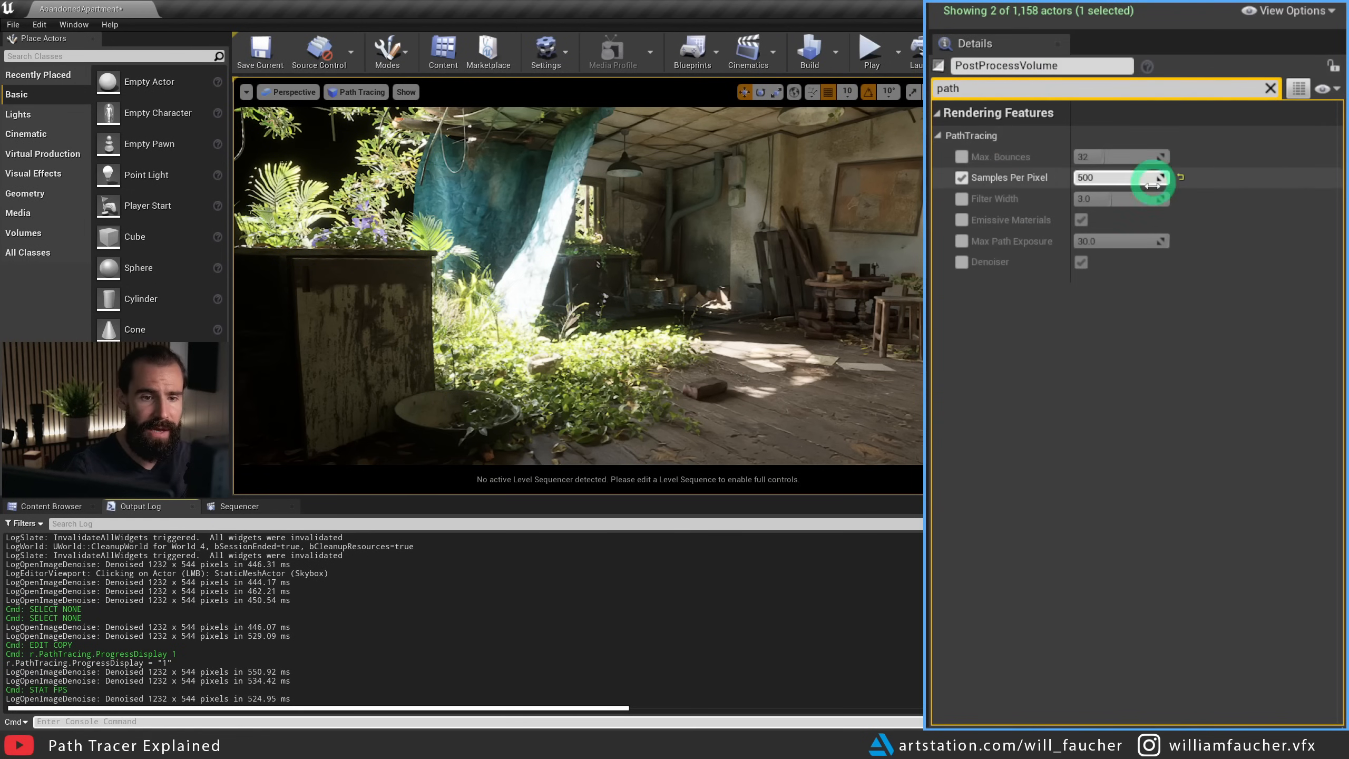
- In Unreal Editor, enable the Max. Bounces override on the post process volume and set Samples Per Pixel to 100
left_click(961, 157)
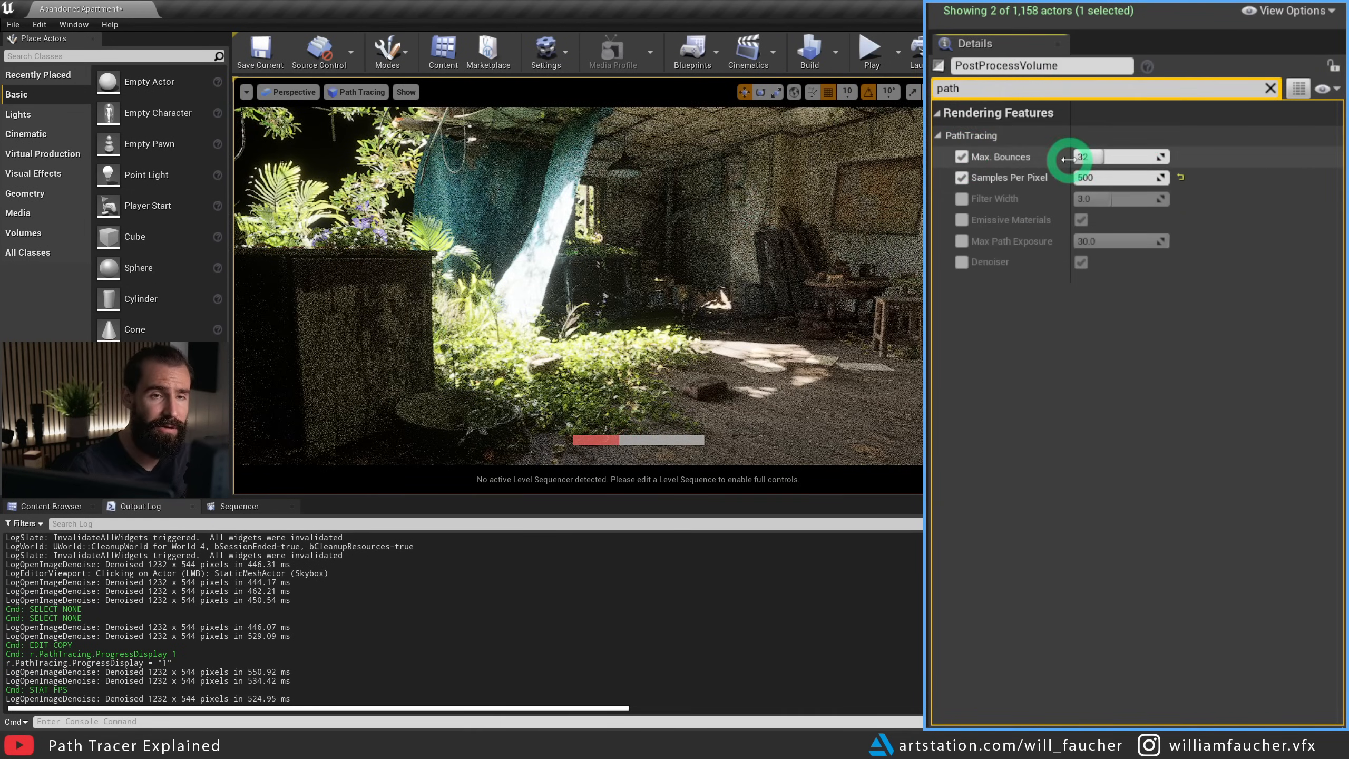
left_click(1122, 177)
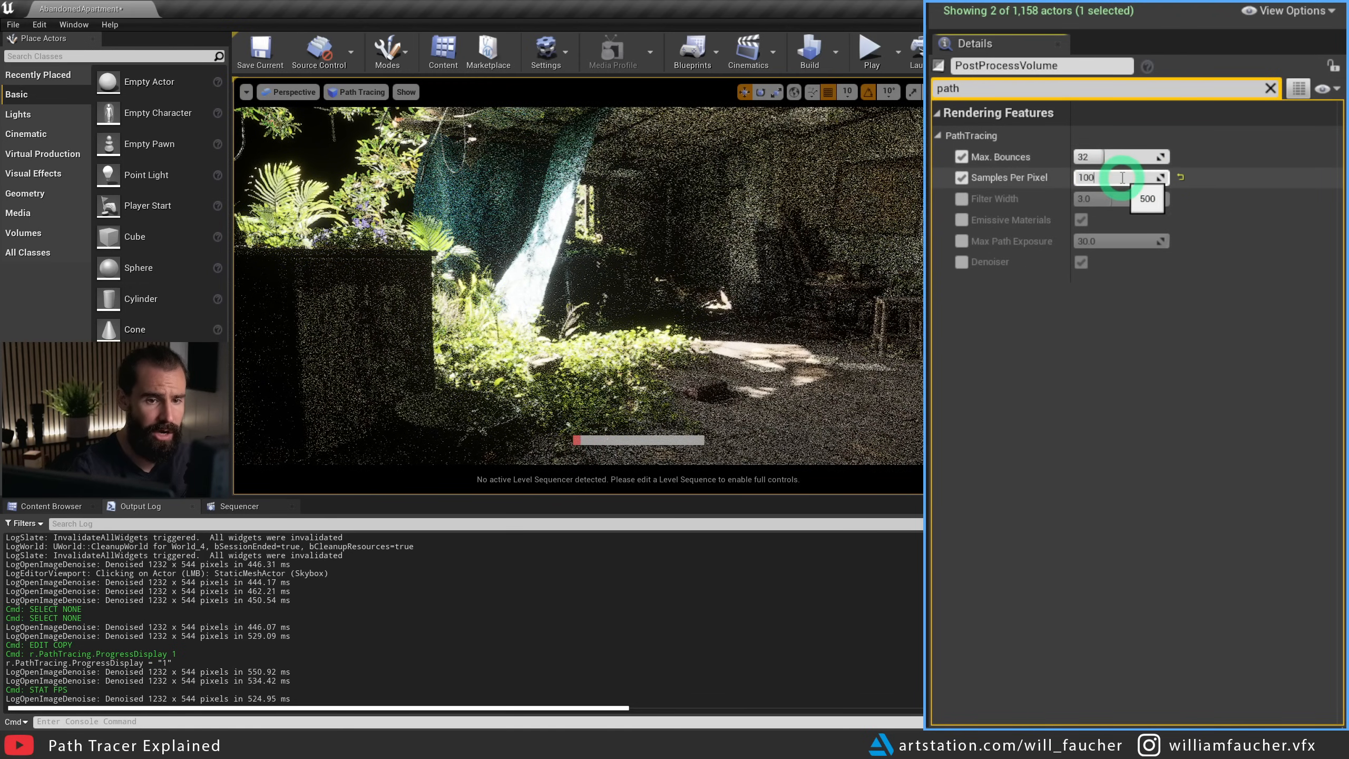
type("100")
key("Return")
- Change the post process volume's Max. Bounces to 1, to 3 and back to 1 to compare the indirect lighting
left_click(1129, 155)
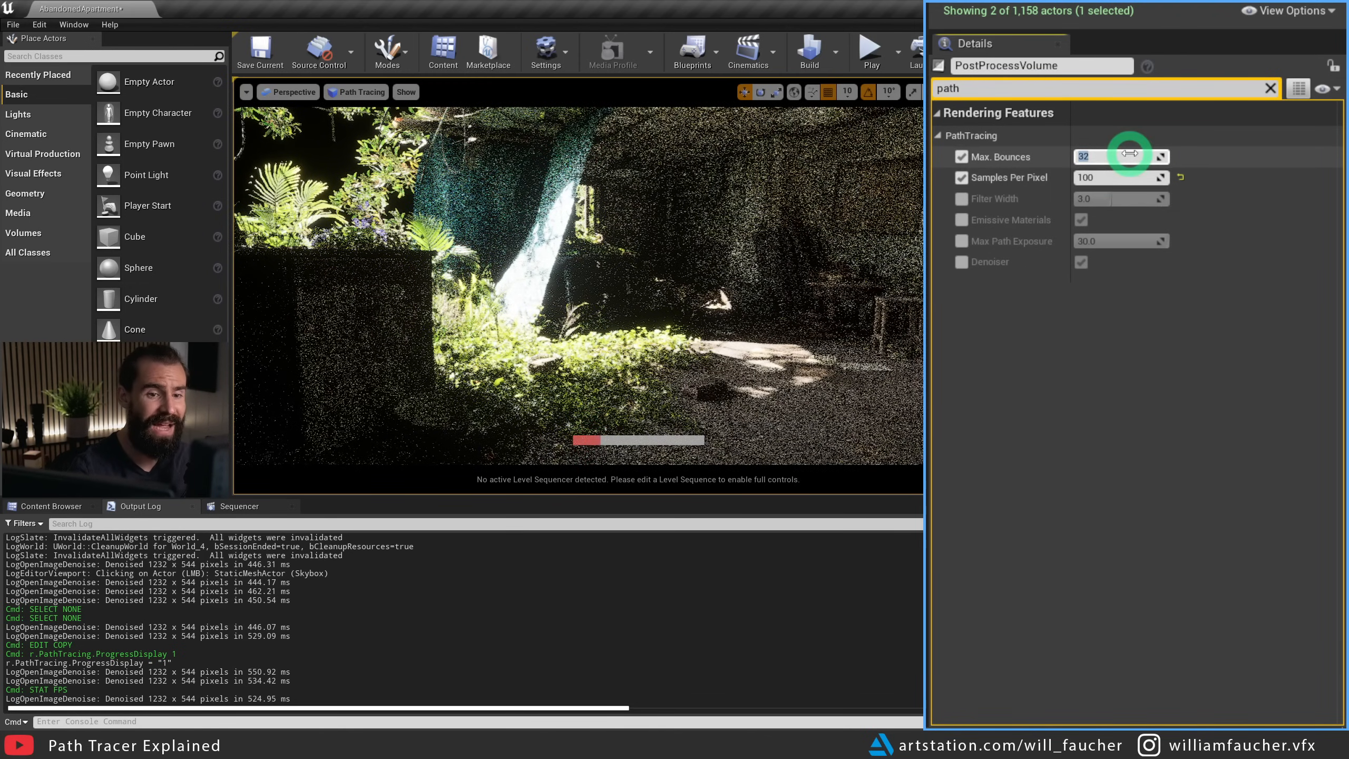
key("Return")
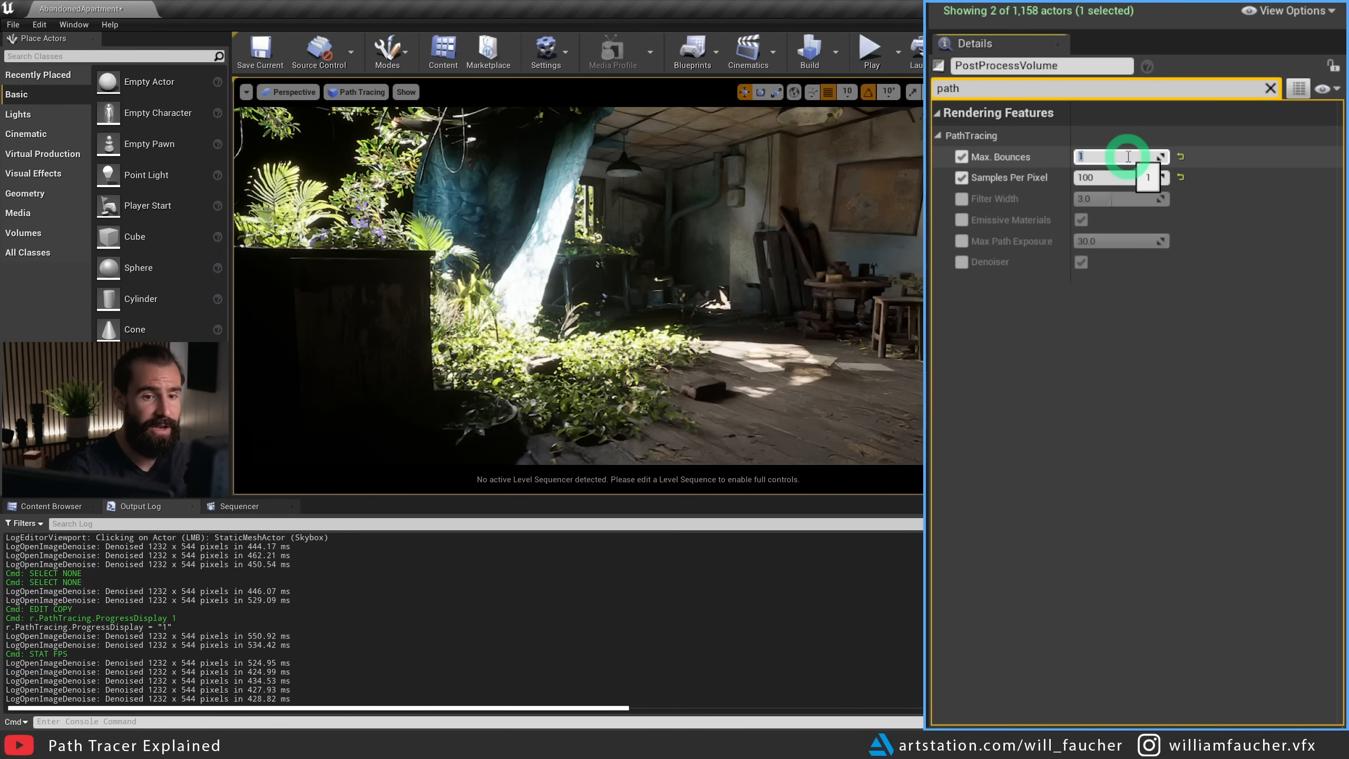
key("Return")
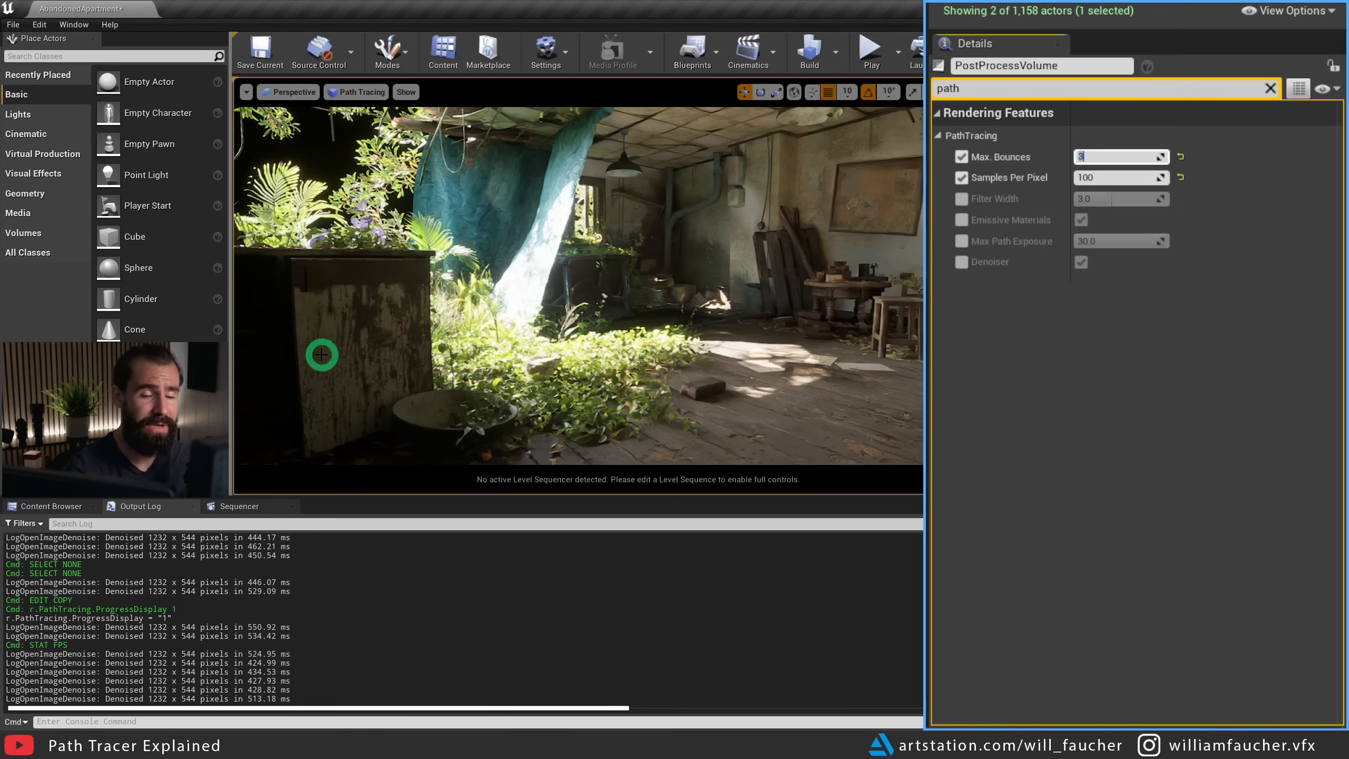
left_click(1123, 157)
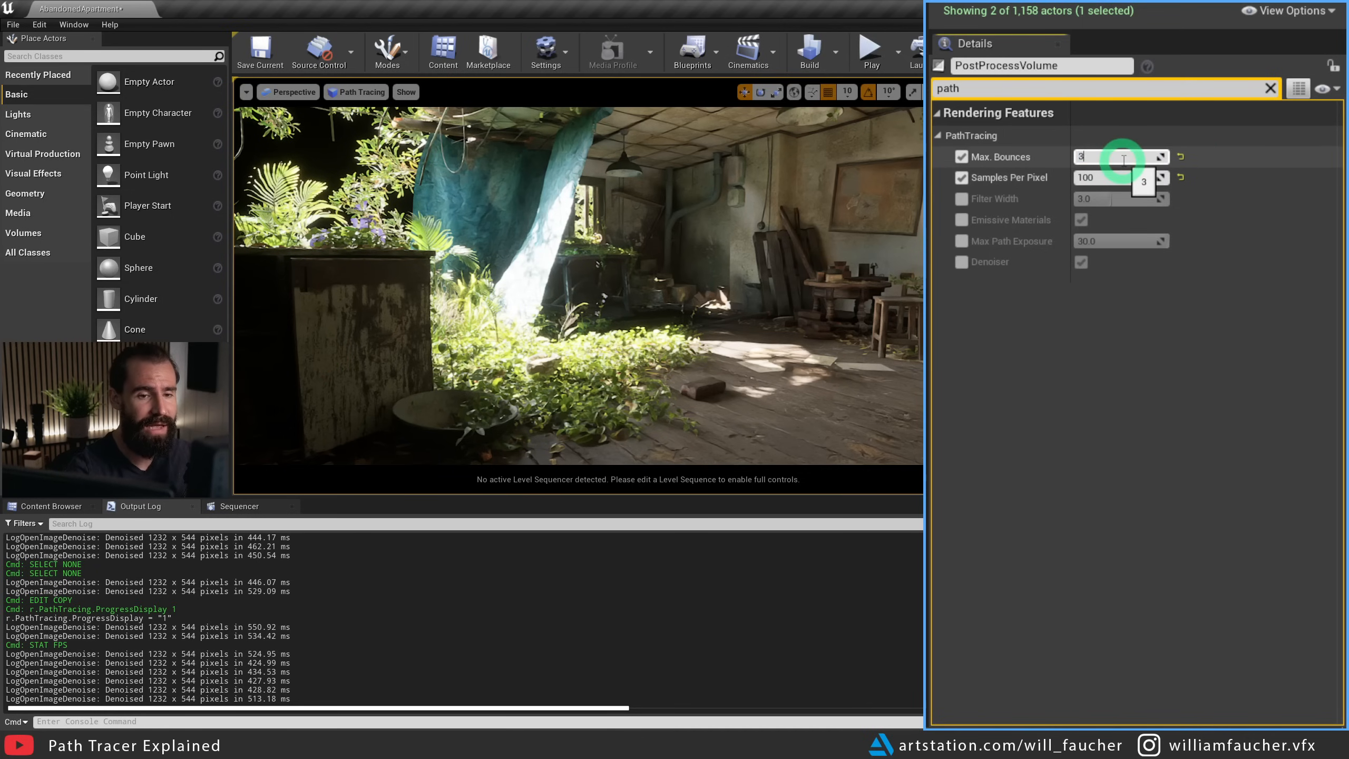
type("1")
key("Return")
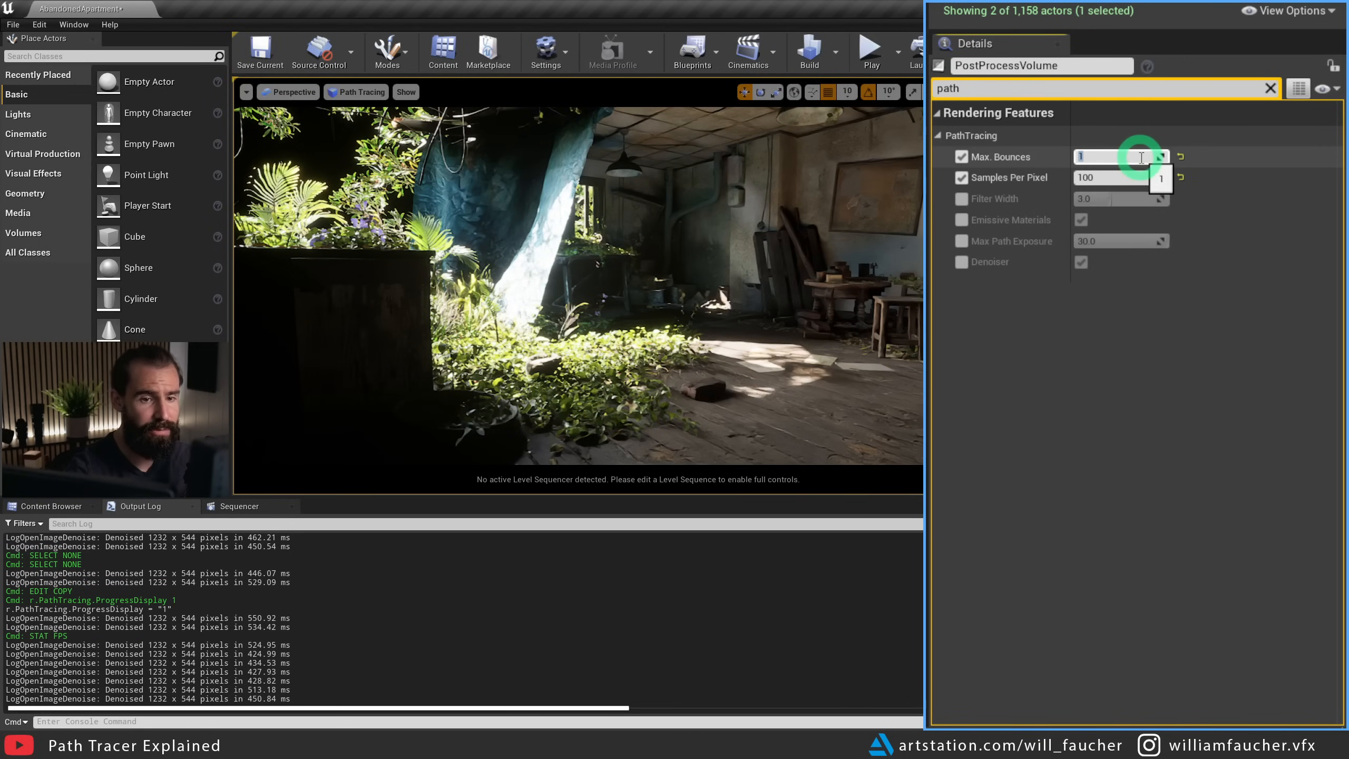
- Set Max. Bounces to 10 and enable the Filter Width override on the post process volume
key("Return")
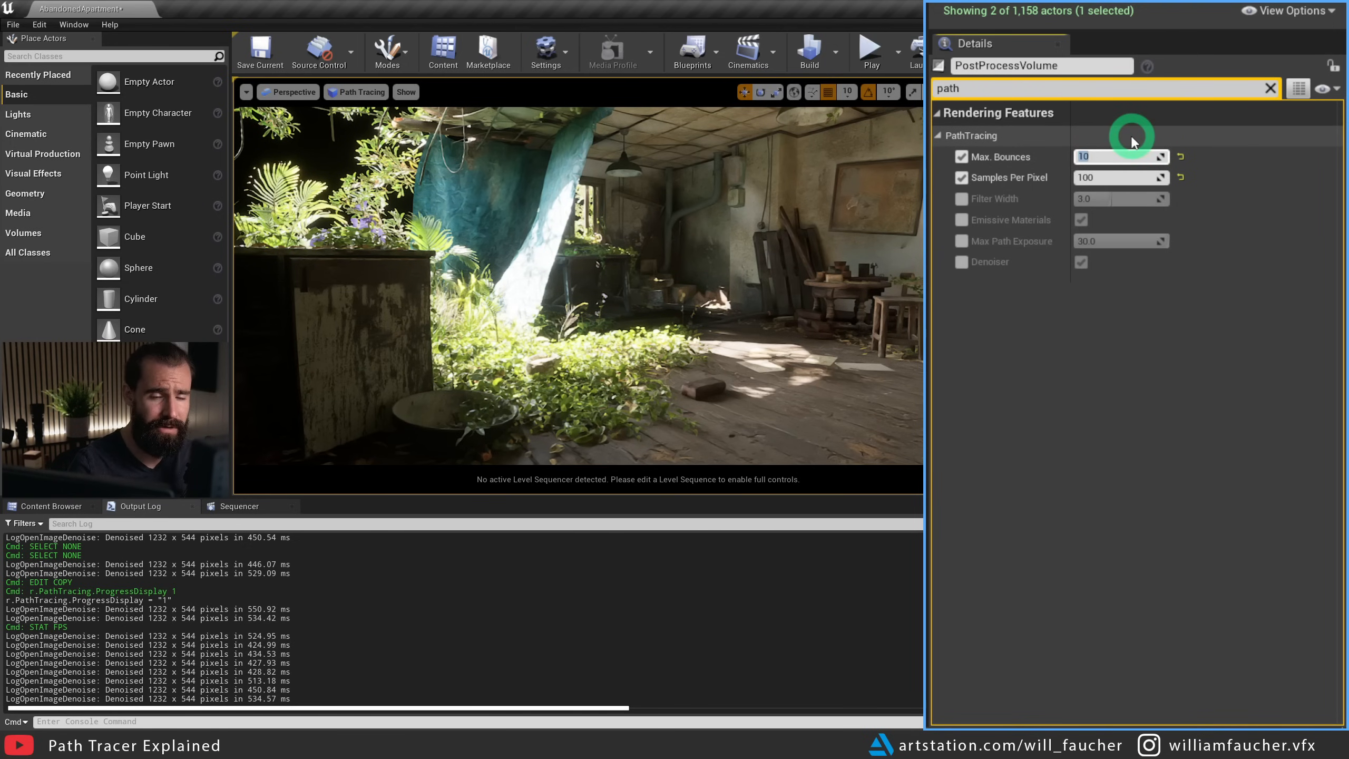
left_click(961, 199)
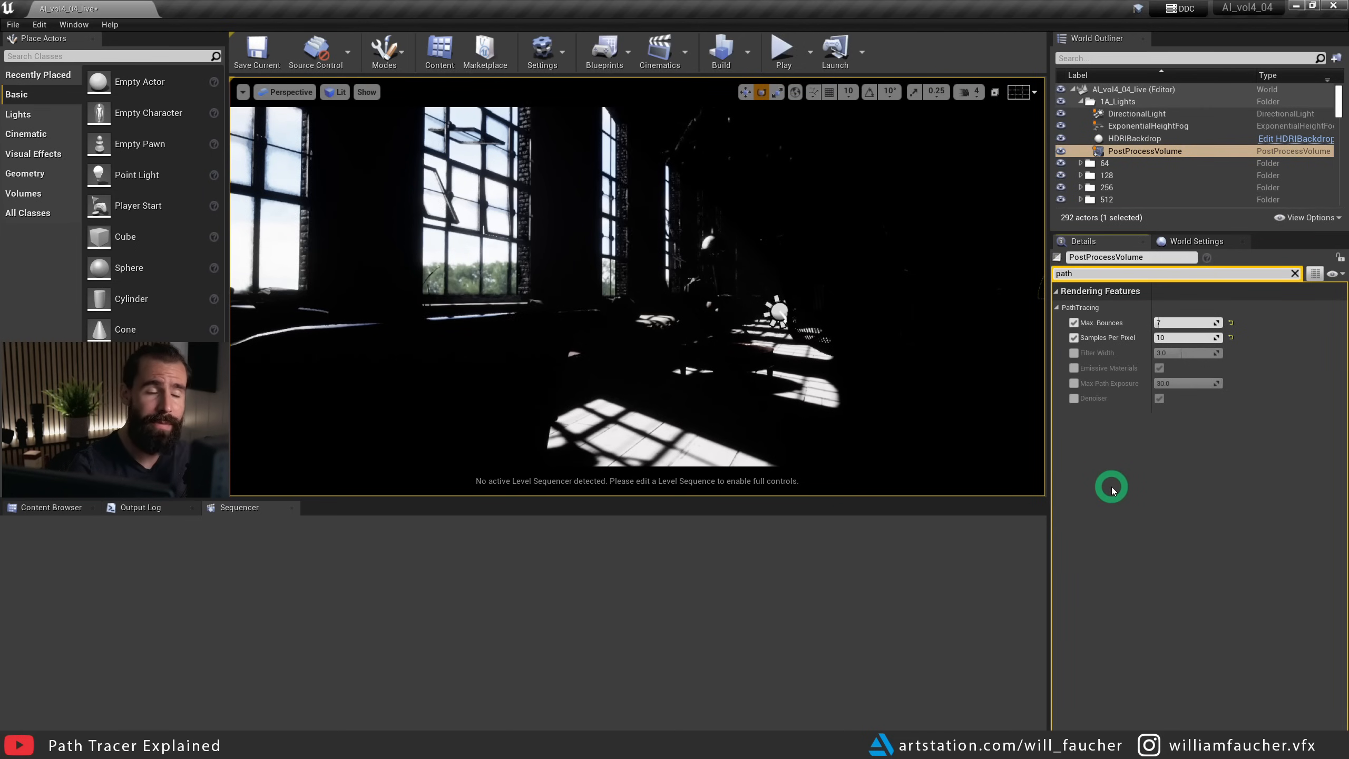
- Delete the DirectionalLight from the loft interior level
right_click_drag(816, 386, 817, 385)
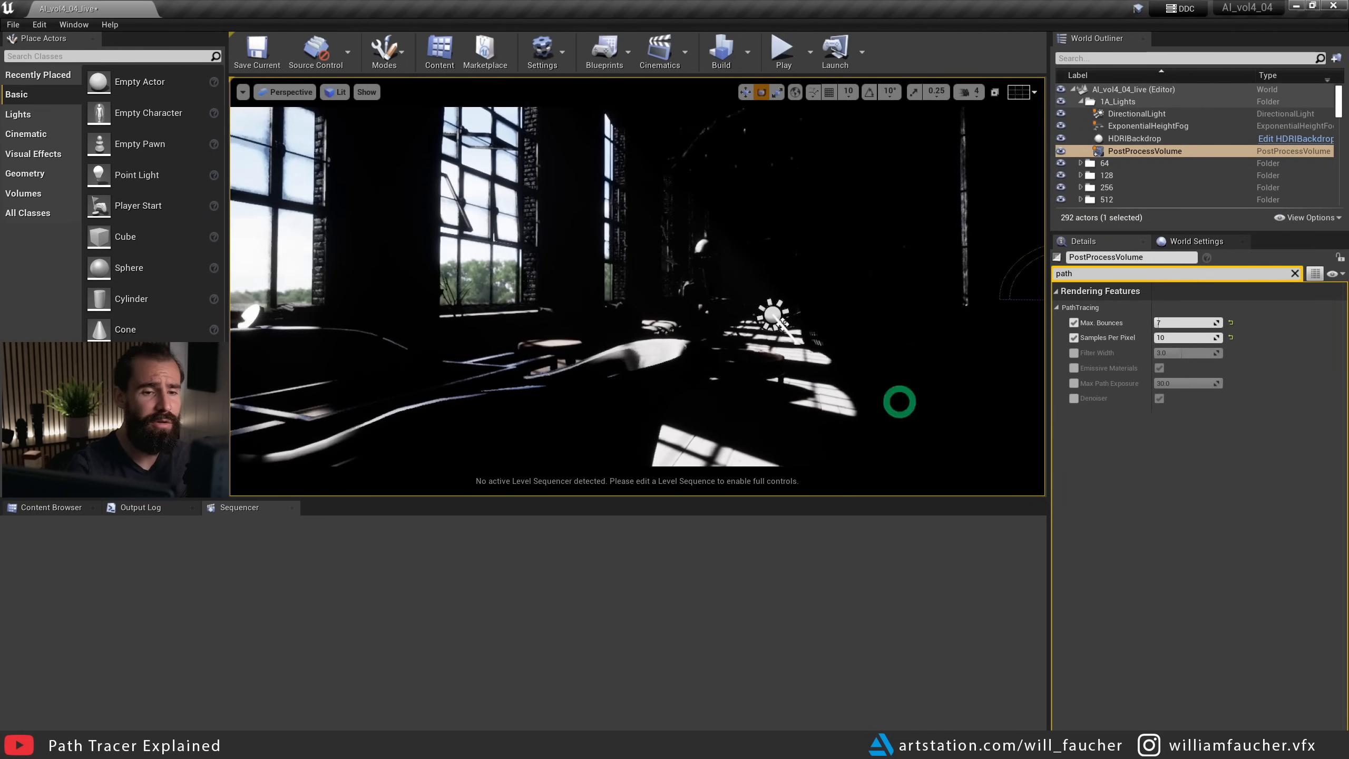
mouse_move(1127, 373)
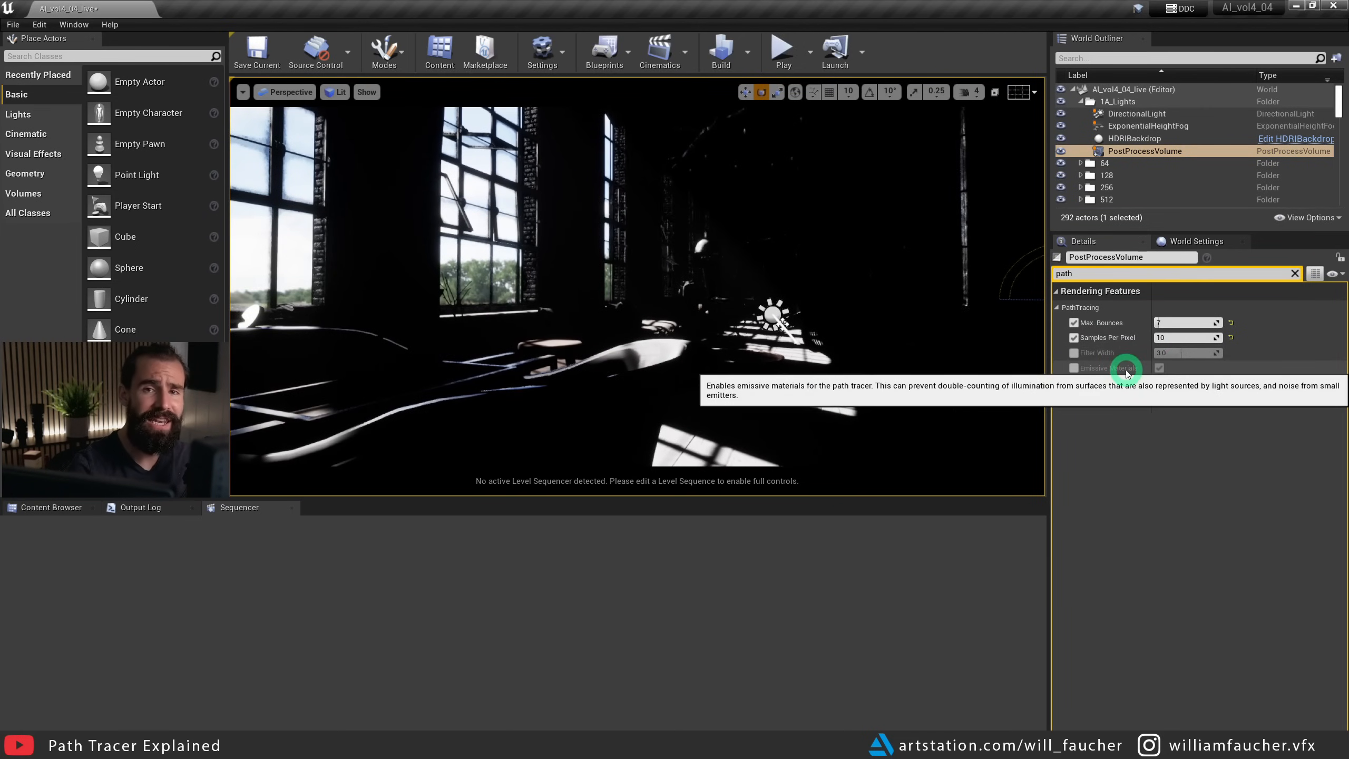
mouse_move(659, 319)
right_mouse_down()
mouse_move(677, 314)
mouse_move(664, 313)
right_mouse_up()
left_click(784, 327)
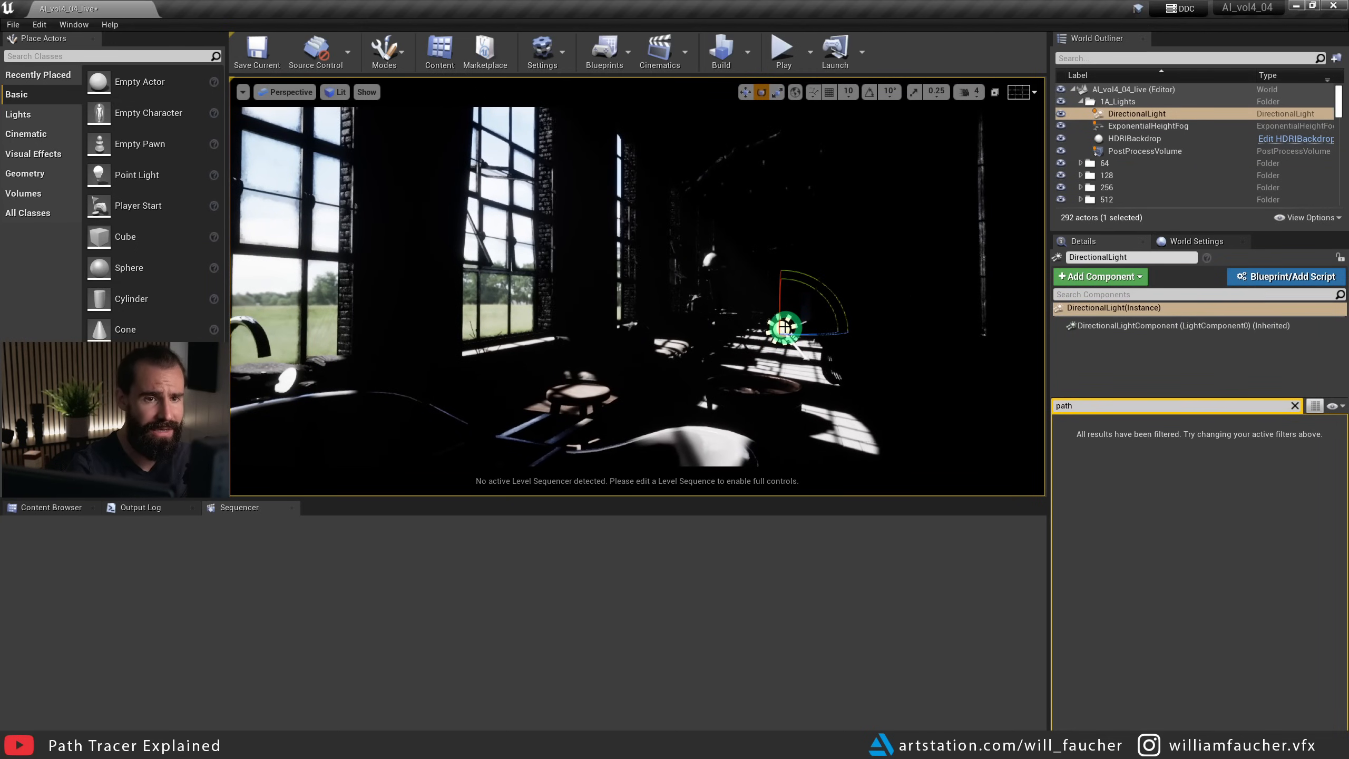
key("Delete")
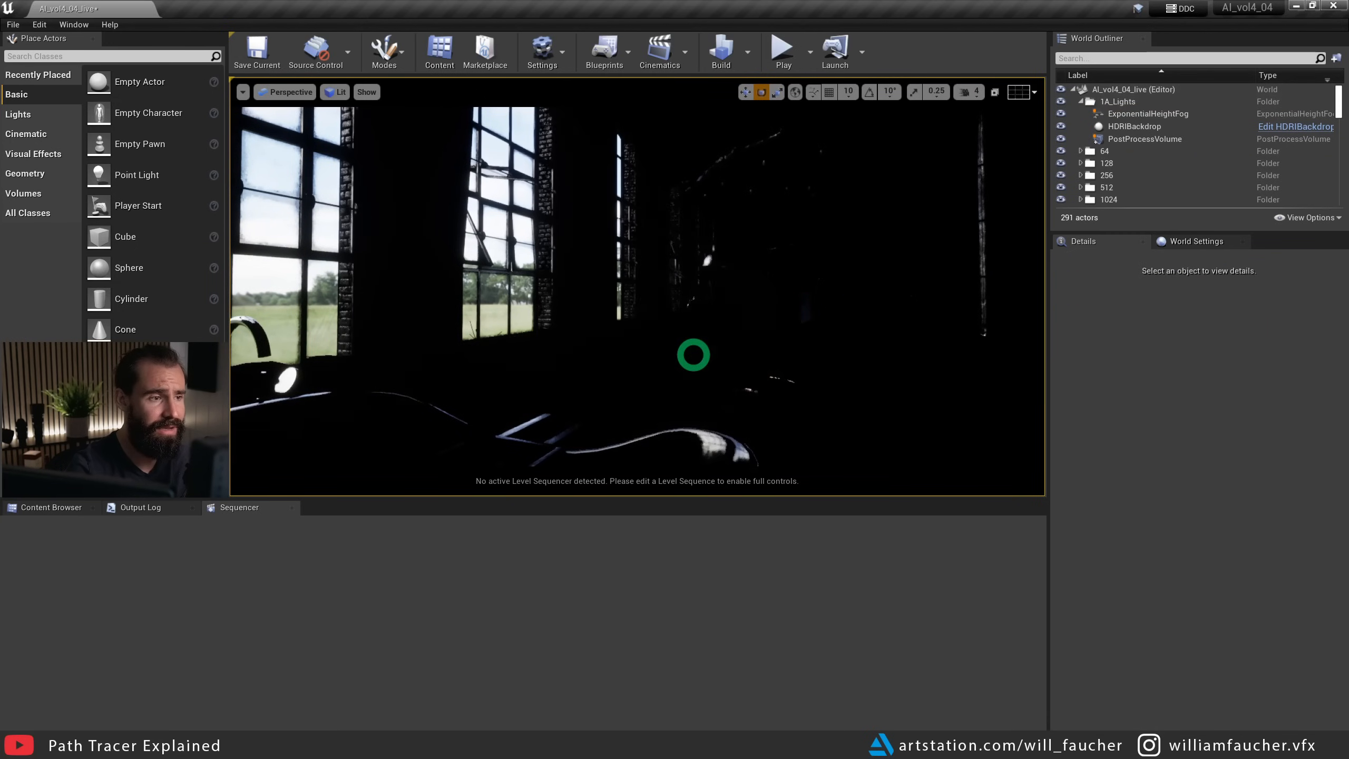
- Toggle Affects World on the HDRIBackdrop's Skylight component on and off to check its contribution
left_click(1123, 127)
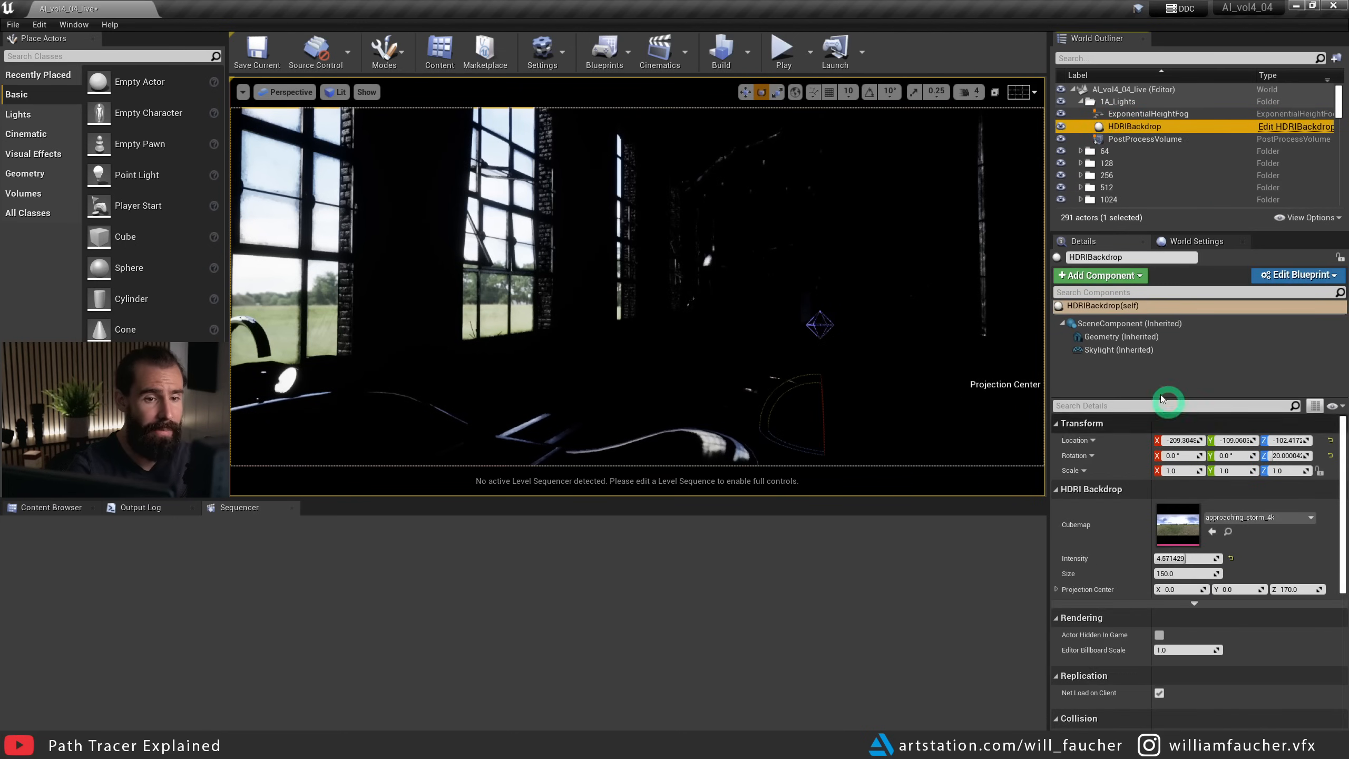
left_click(1118, 350)
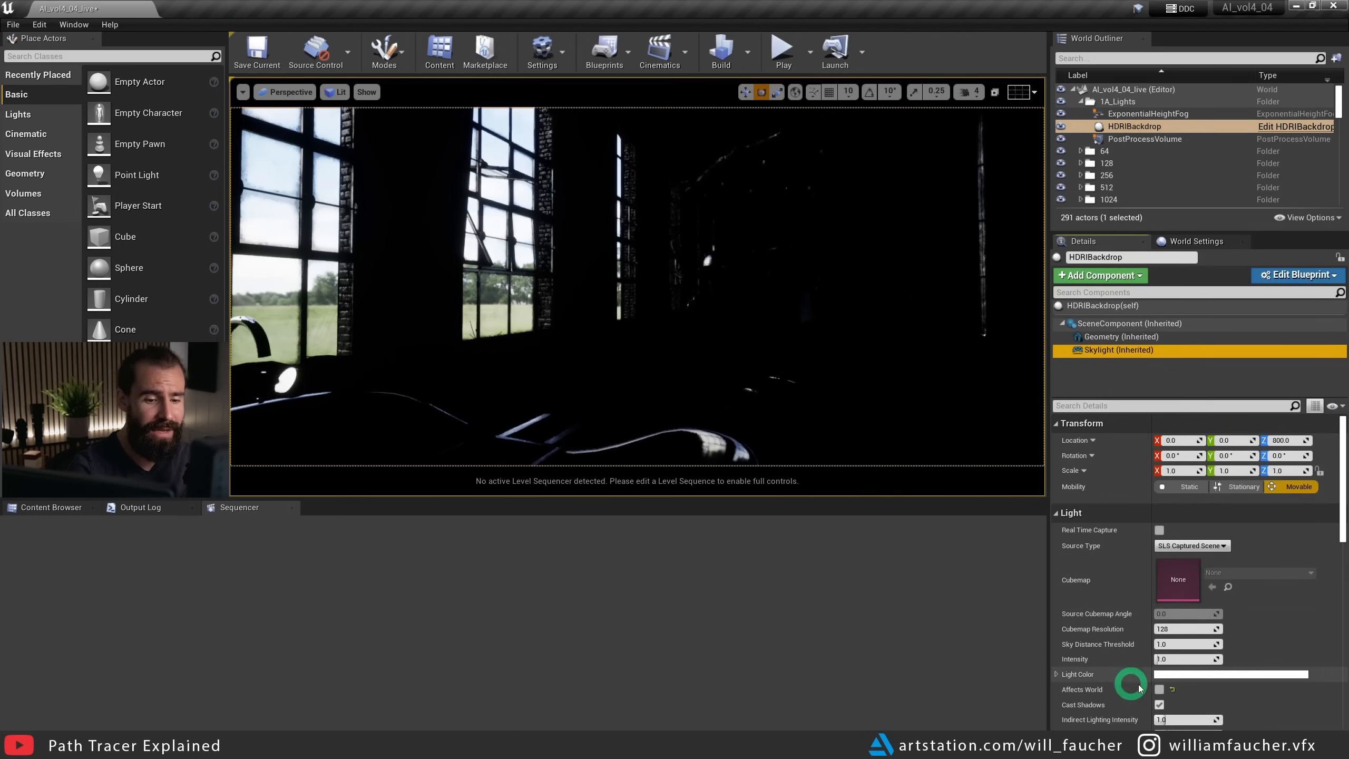
left_click(1159, 689)
left_click(1159, 689)
left_click(1159, 689)
left_click(1159, 689)
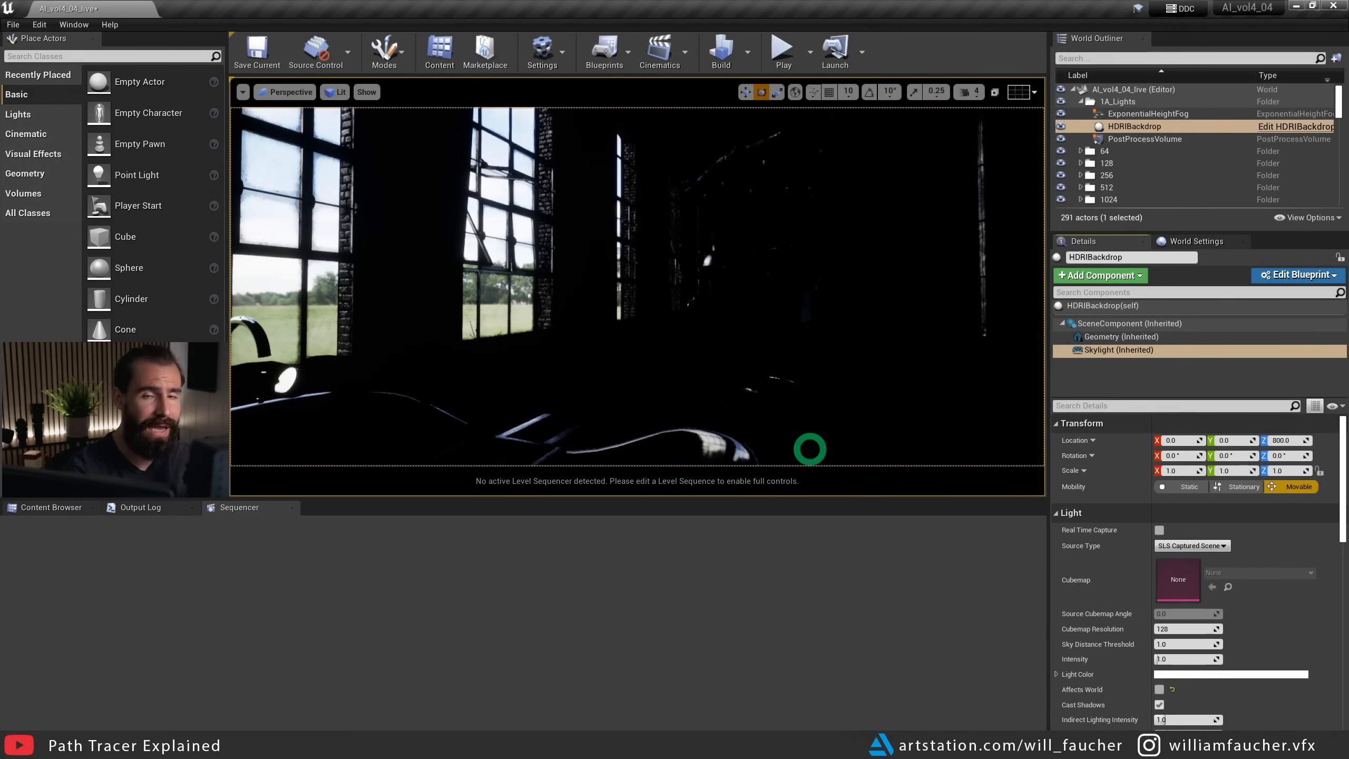
- Turn the view toward the loft's windows and switch the viewport's view mode to Path Tracing
right_click_drag(899, 306, 1134, 375)
right_click_drag(510, 271, 520, 259)
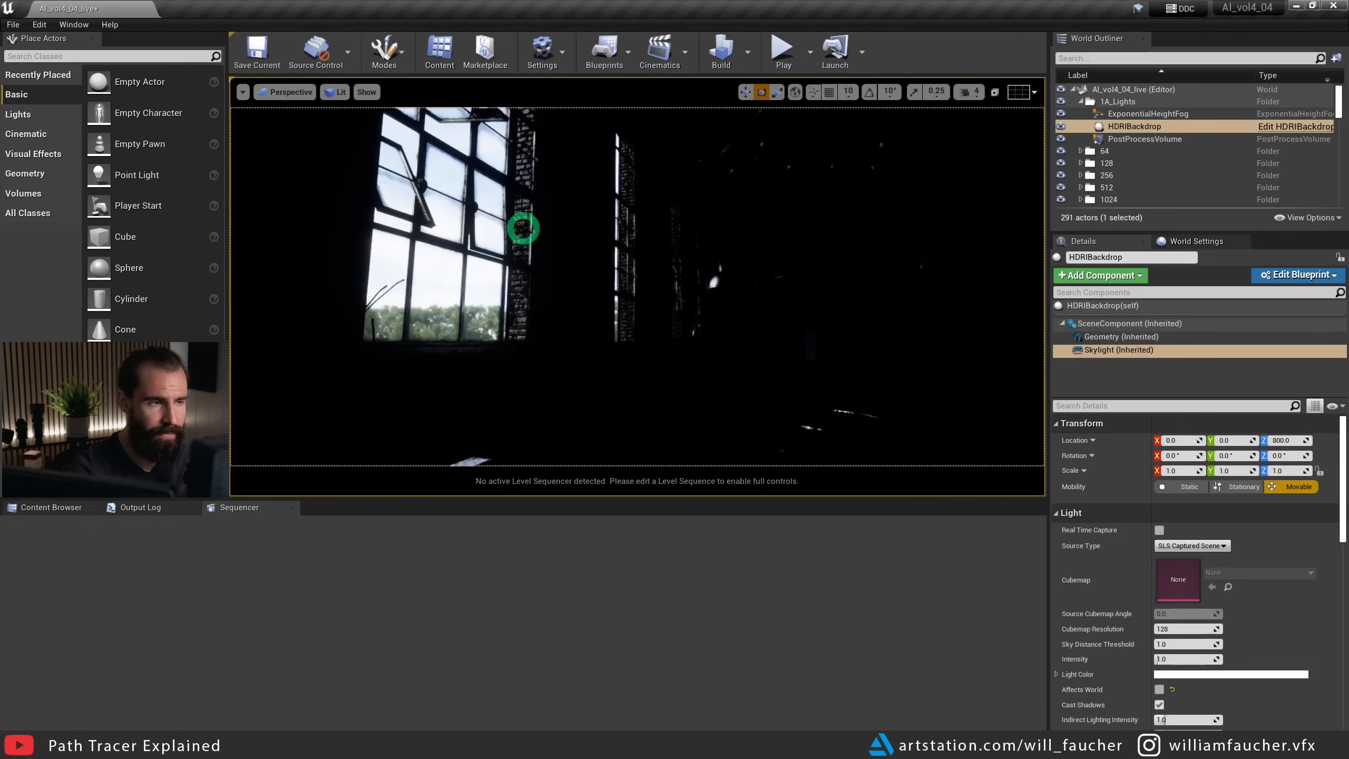
left_click(333, 91)
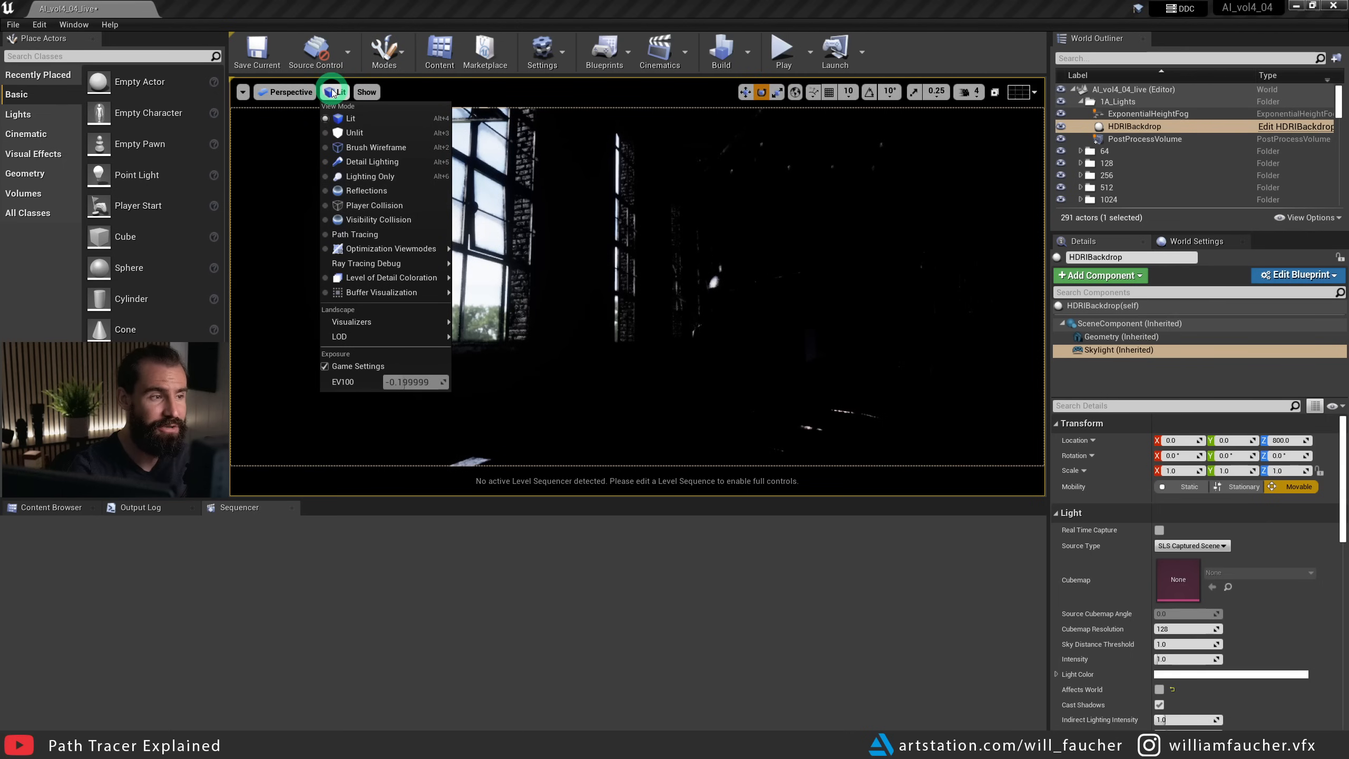
left_click(354, 234)
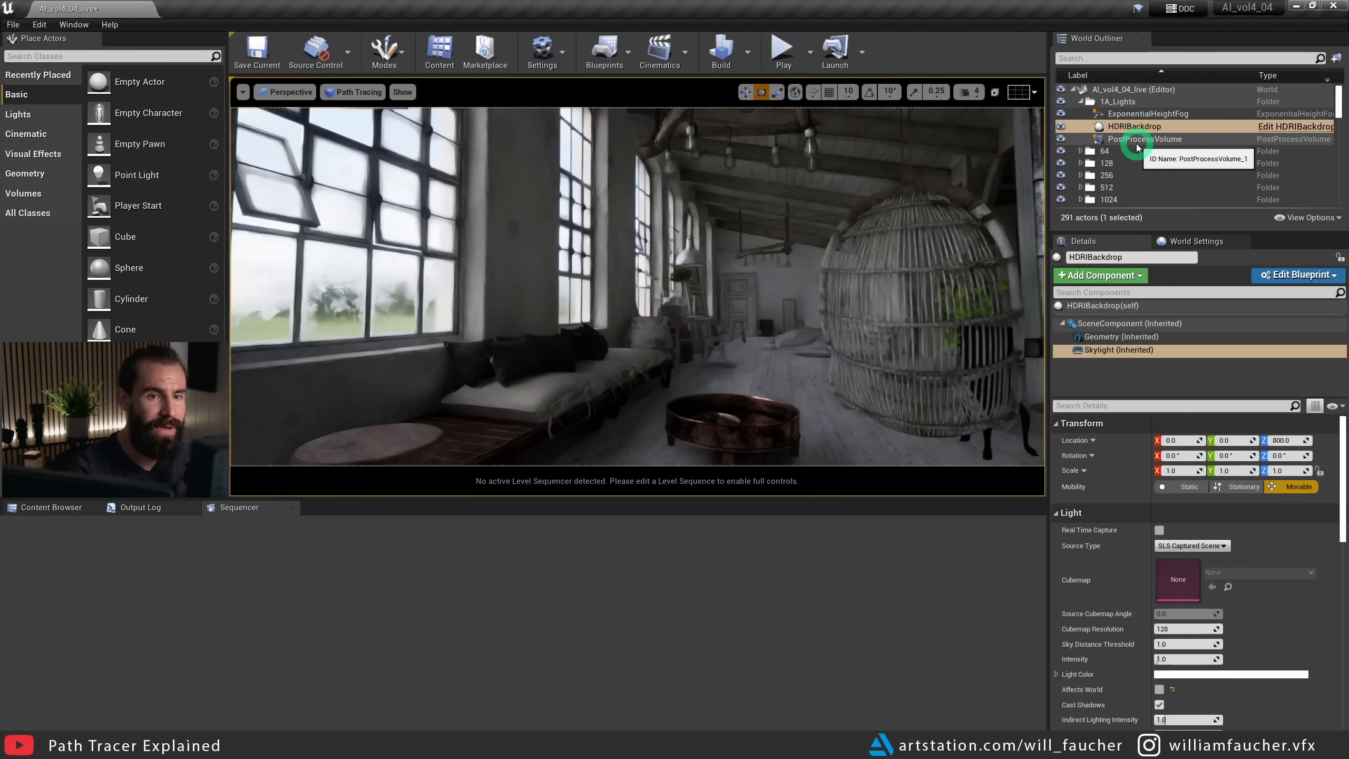
- Enable the Emissive Materials override on the PostProcessVolume and switch the setting off and back on to compare the lighting
left_click(1195, 138)
left_click(1122, 273)
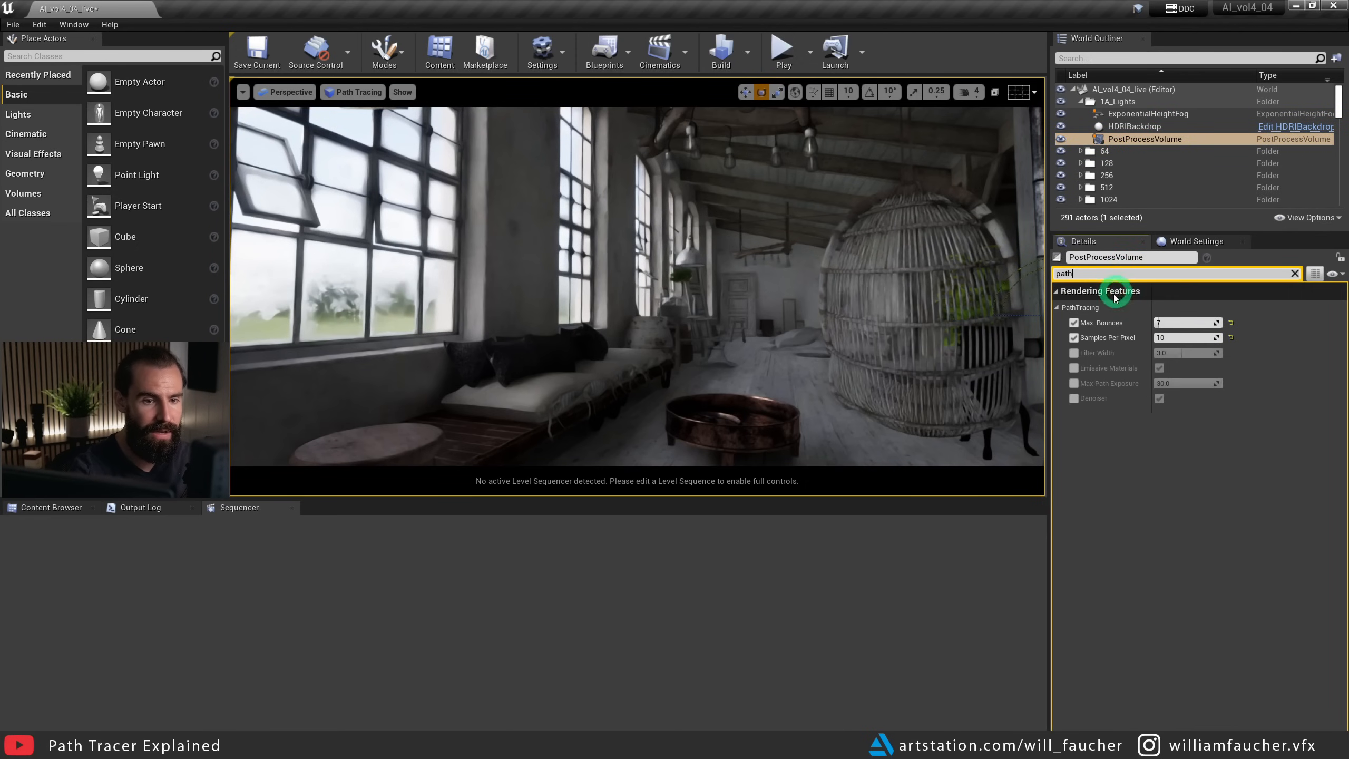
left_click(1074, 368)
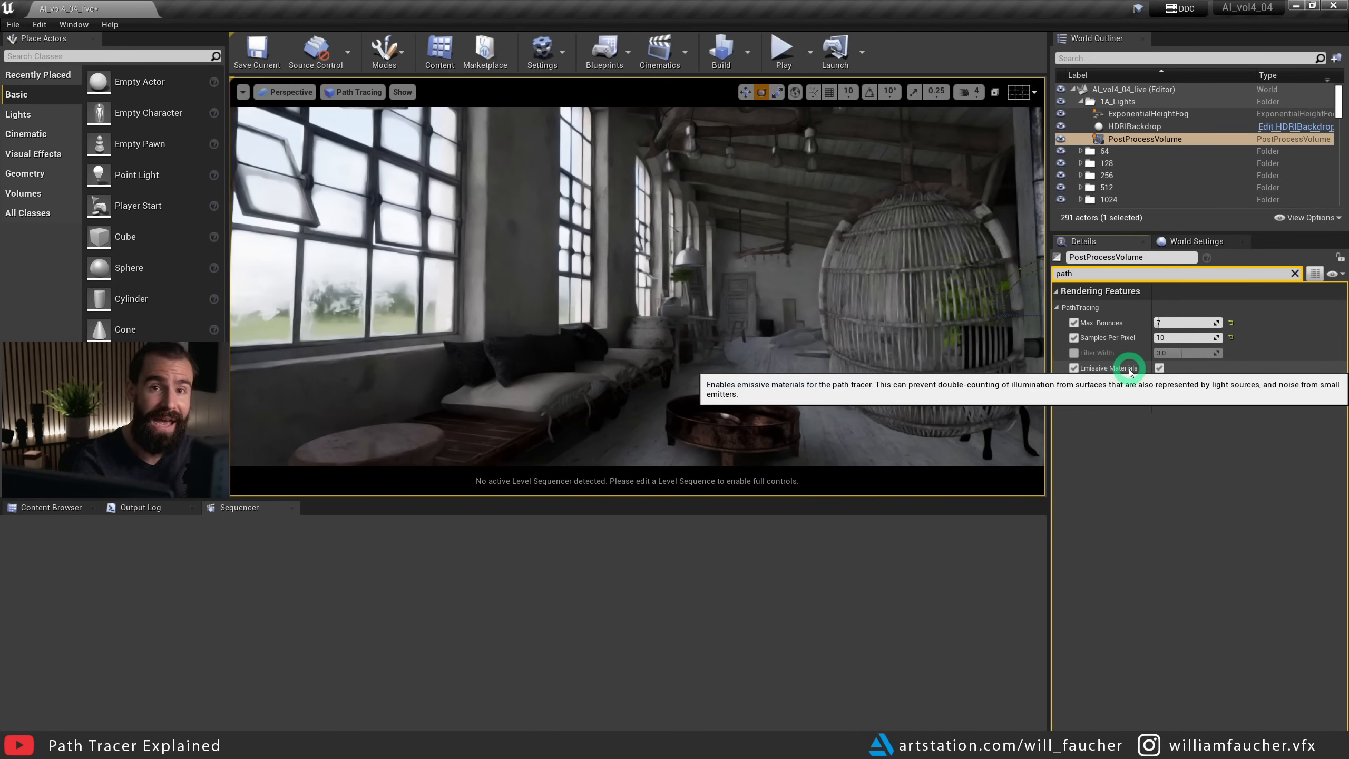
left_click(1159, 368)
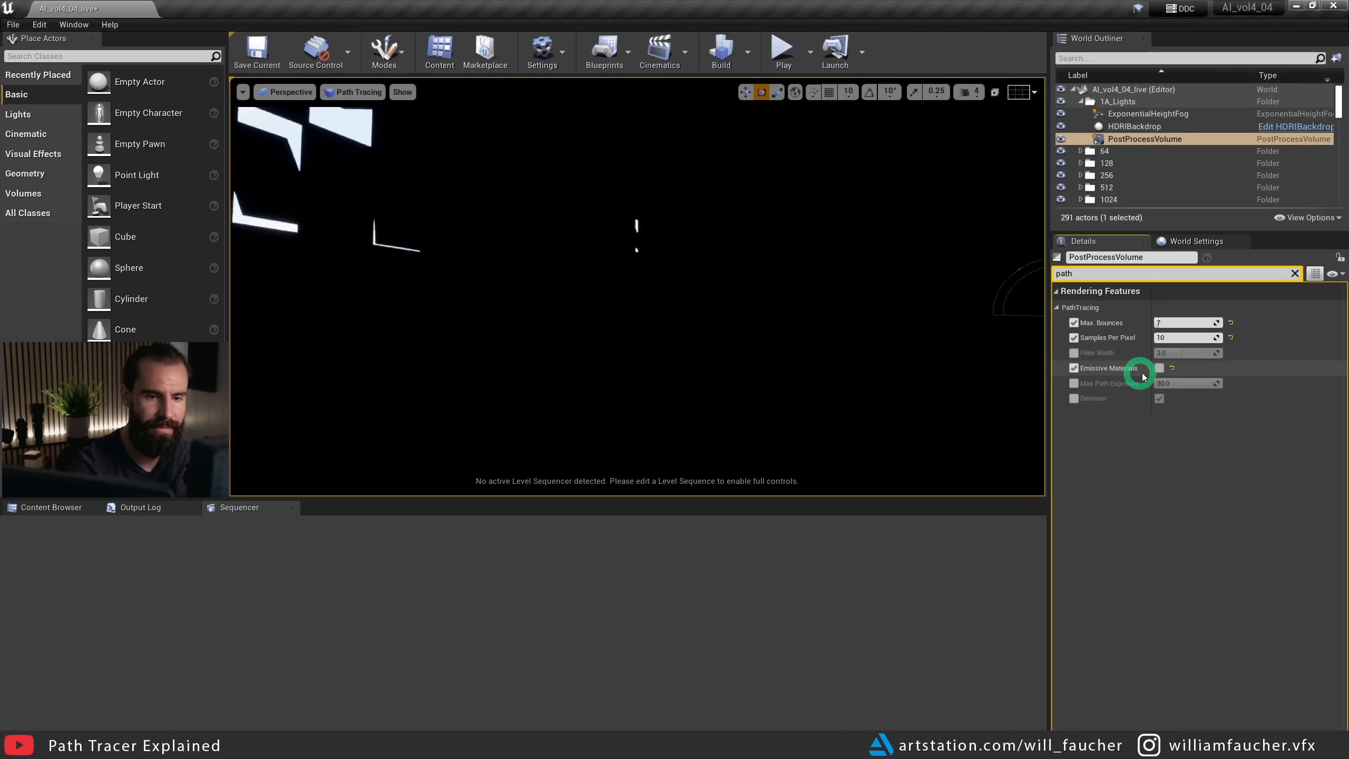
left_click(1159, 369)
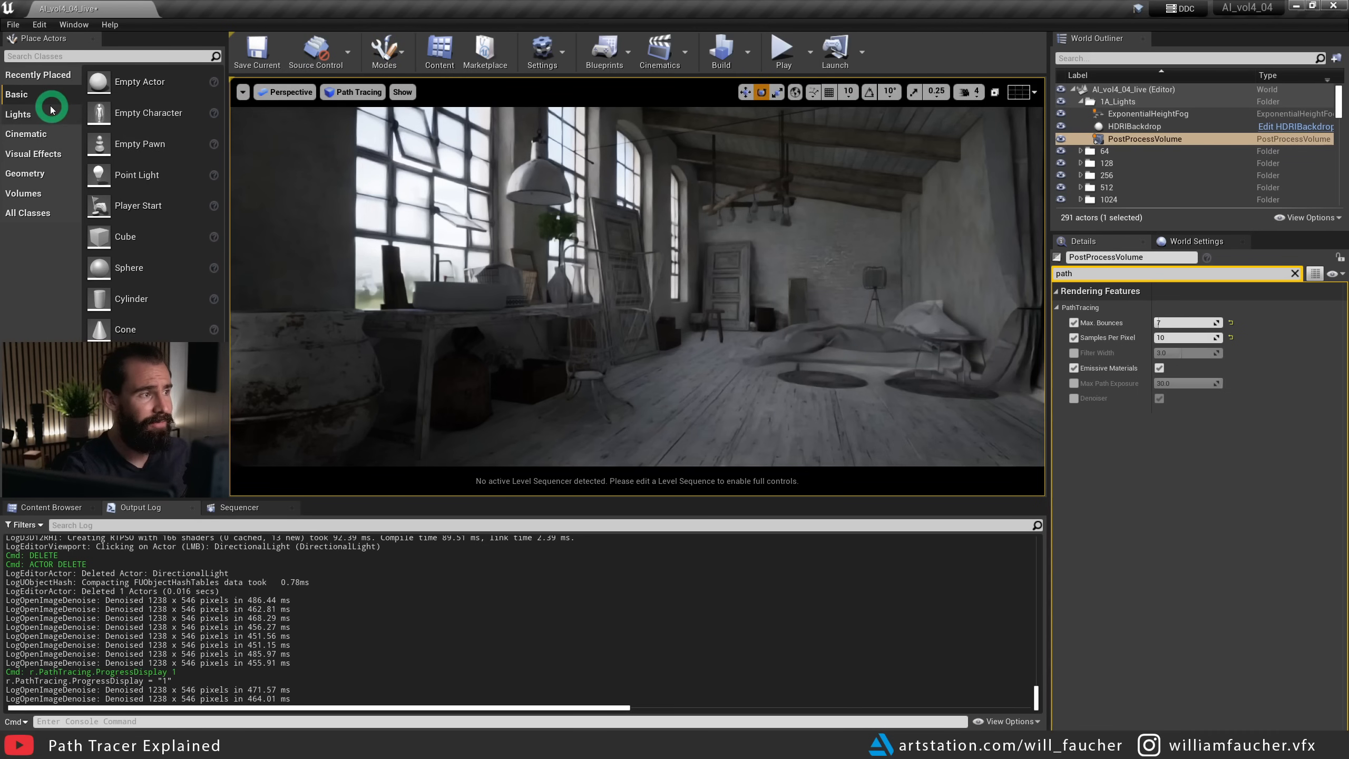
- Place a Directional Light from the Lights category in the loft scene
left_click(40, 114)
mouse_move(127, 81)
left_mouse_down()
mouse_move(731, 379)
mouse_move(701, 361)
mouse_move(912, 317)
mouse_move(1176, 304)
left_mouse_up()
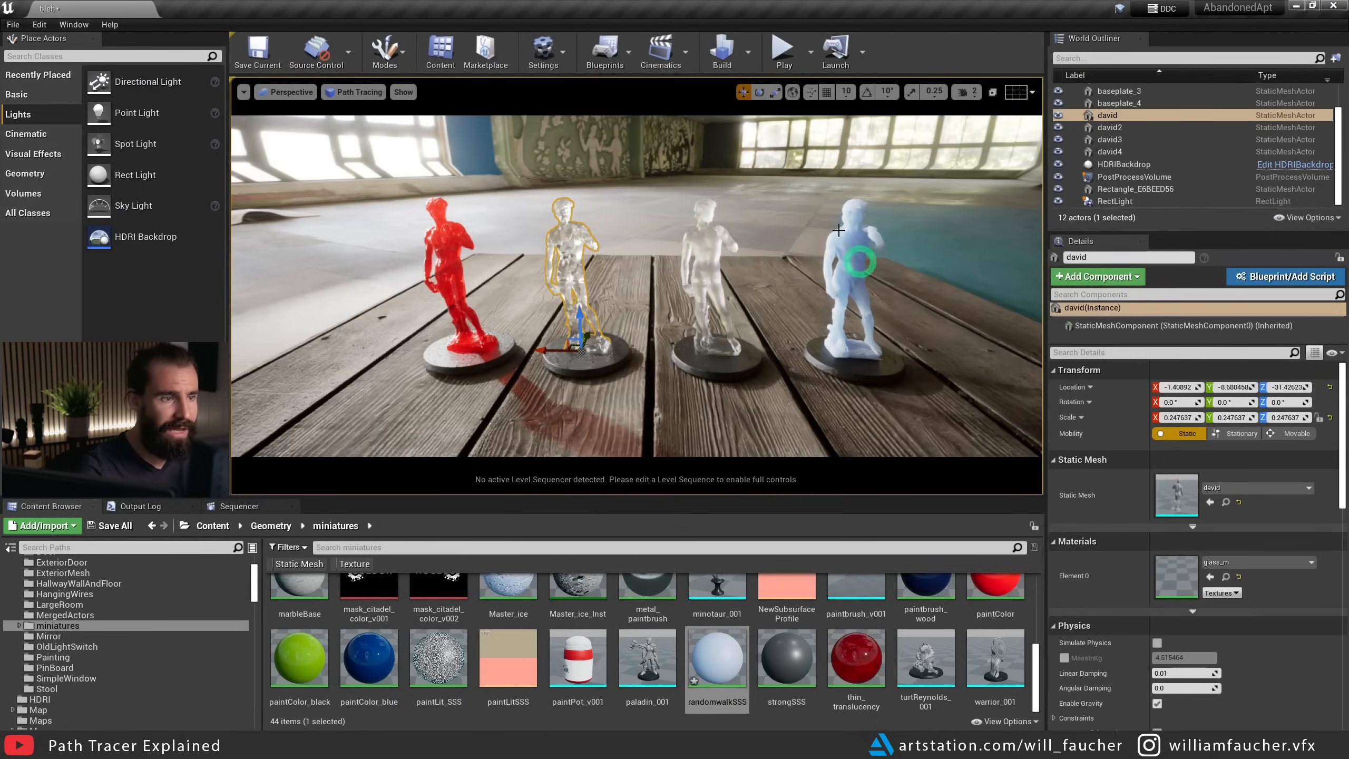
- Examine the glass_m material's node graph, blend mode and translucency lighting mode
scroll(755, 600, "up", 5)
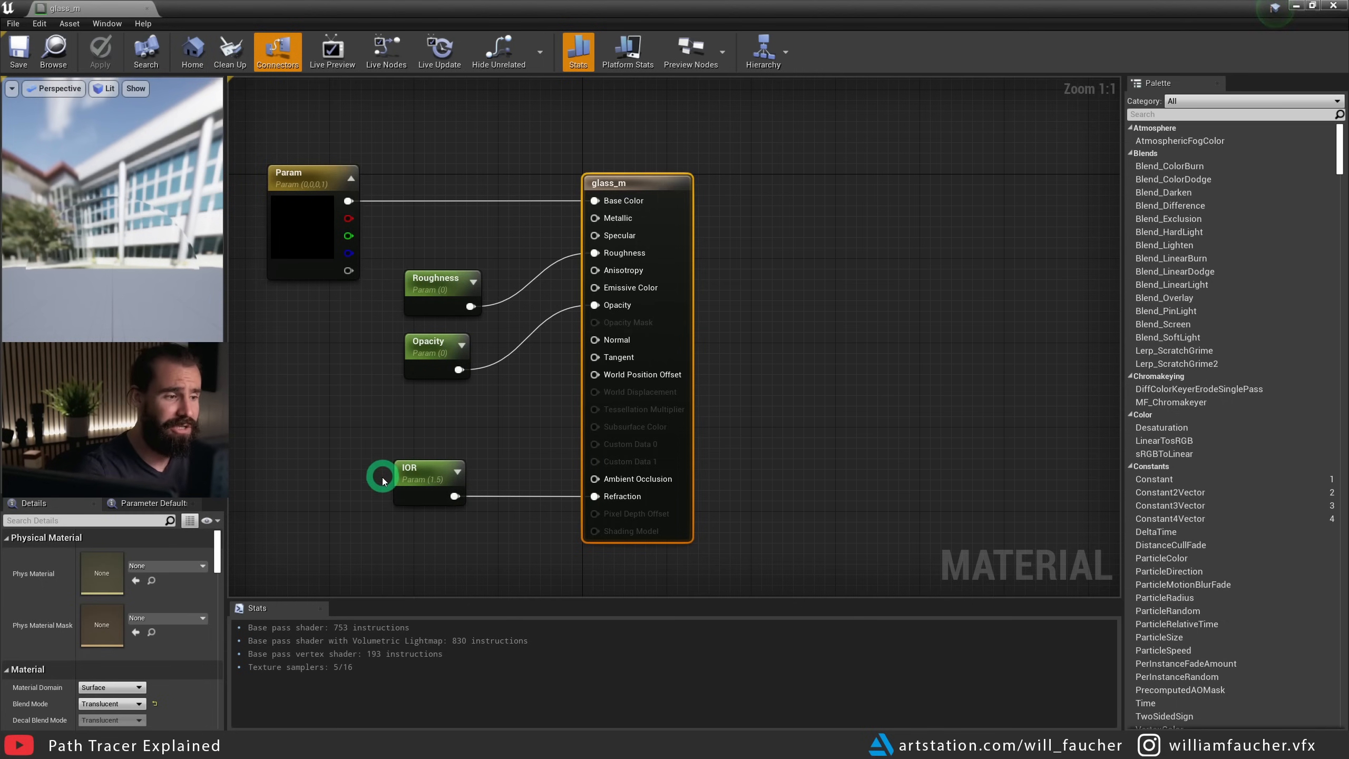
scroll(37, 597, "down", 5)
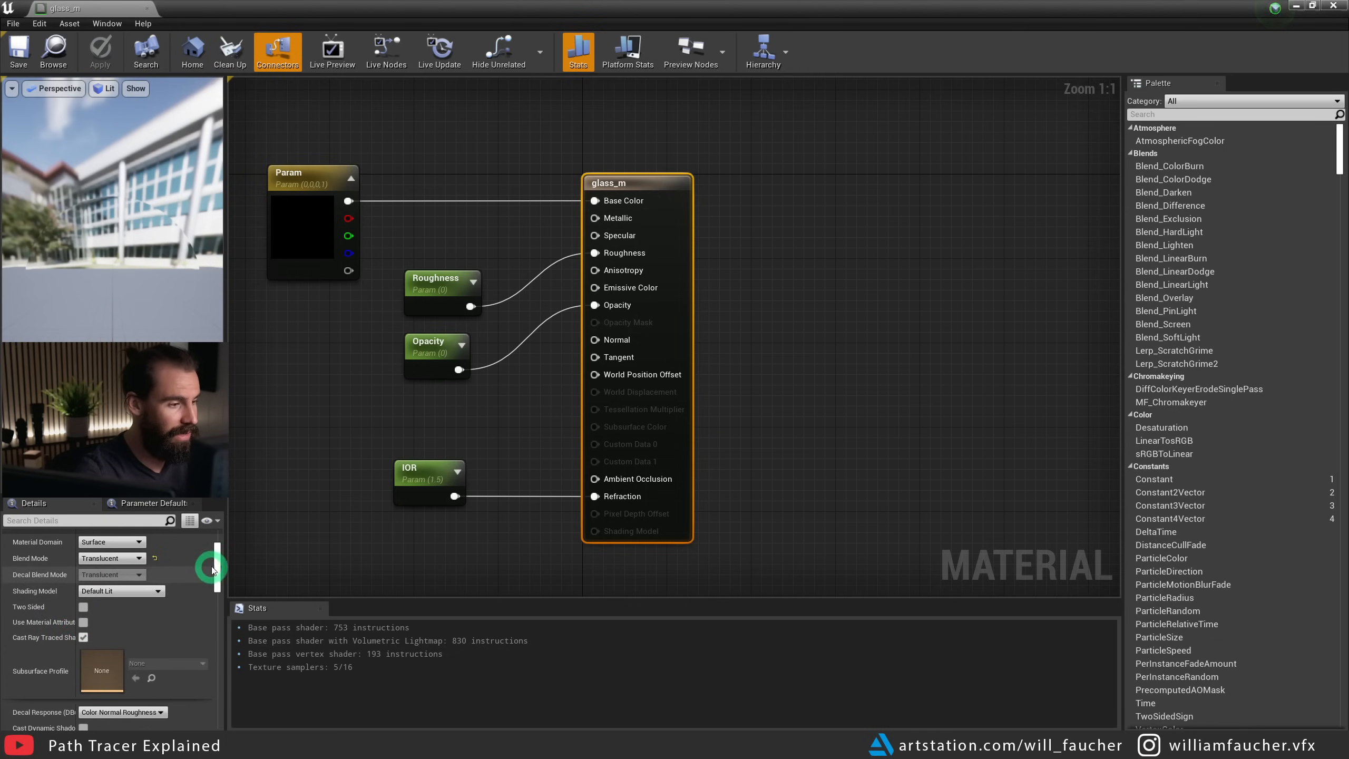
left_click_drag(215, 569, 216, 639)
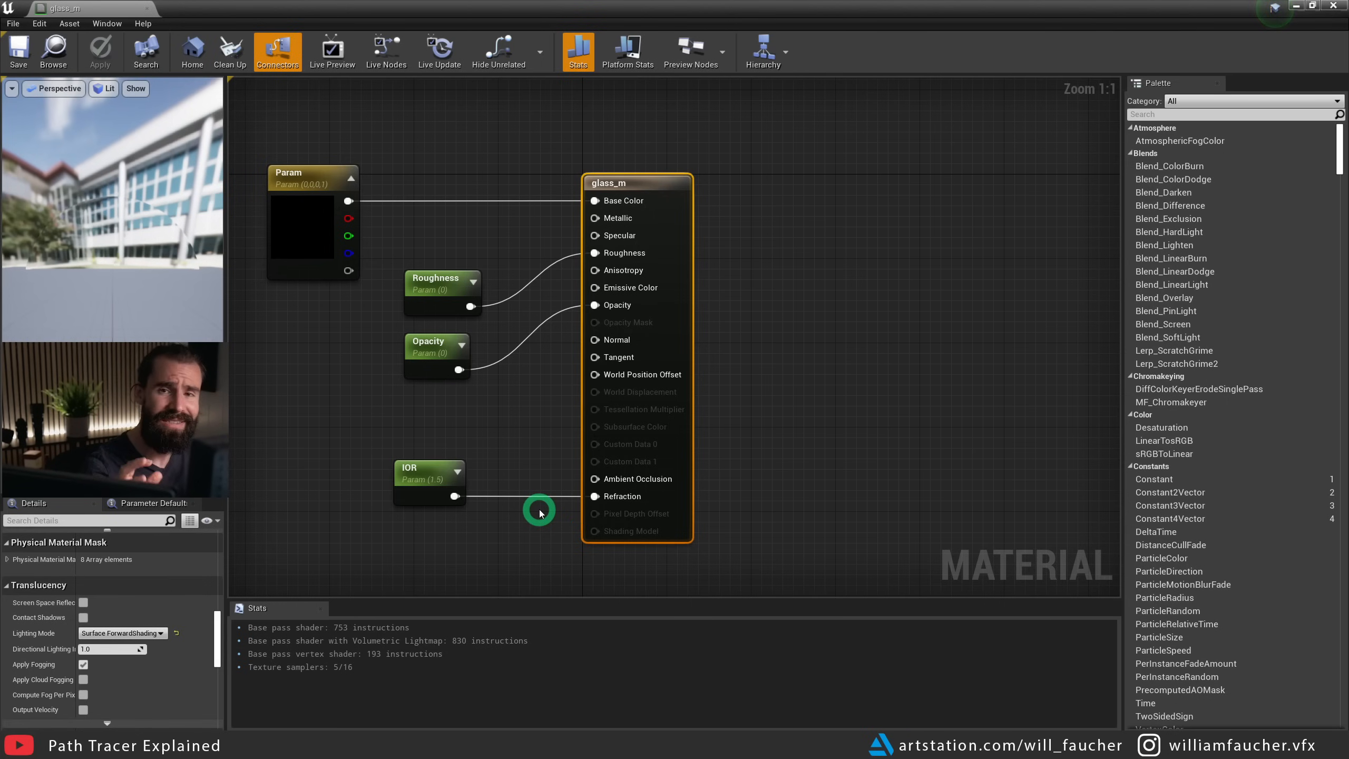
right_click_drag(742, 367, 861, 359)
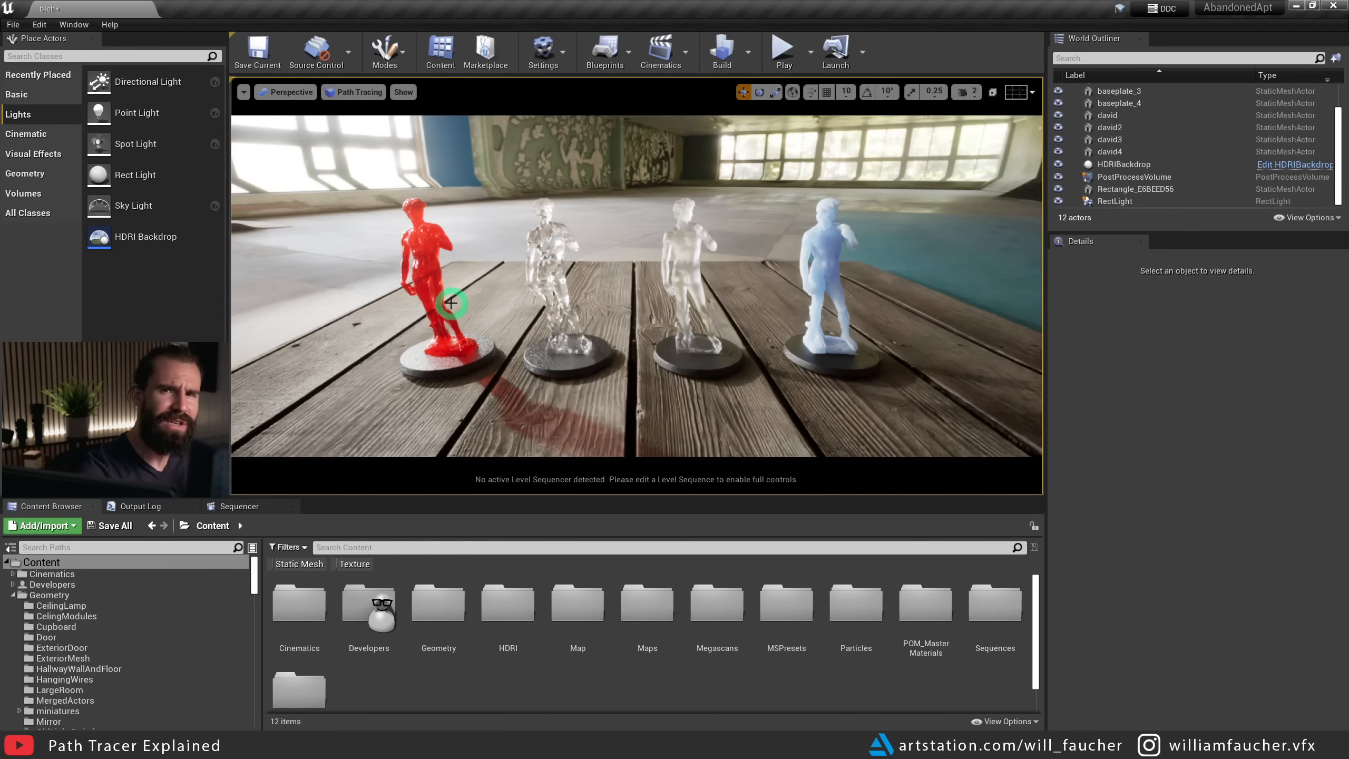
- Open the thin_translucency material of the red statue and choose Thin Translucent as its Shading Model
left_click_drag(1347, 223, 568, 131)
double_click(568, 131)
scroll(663, 372, "down", 2)
right_click_drag(684, 337, 656, 378)
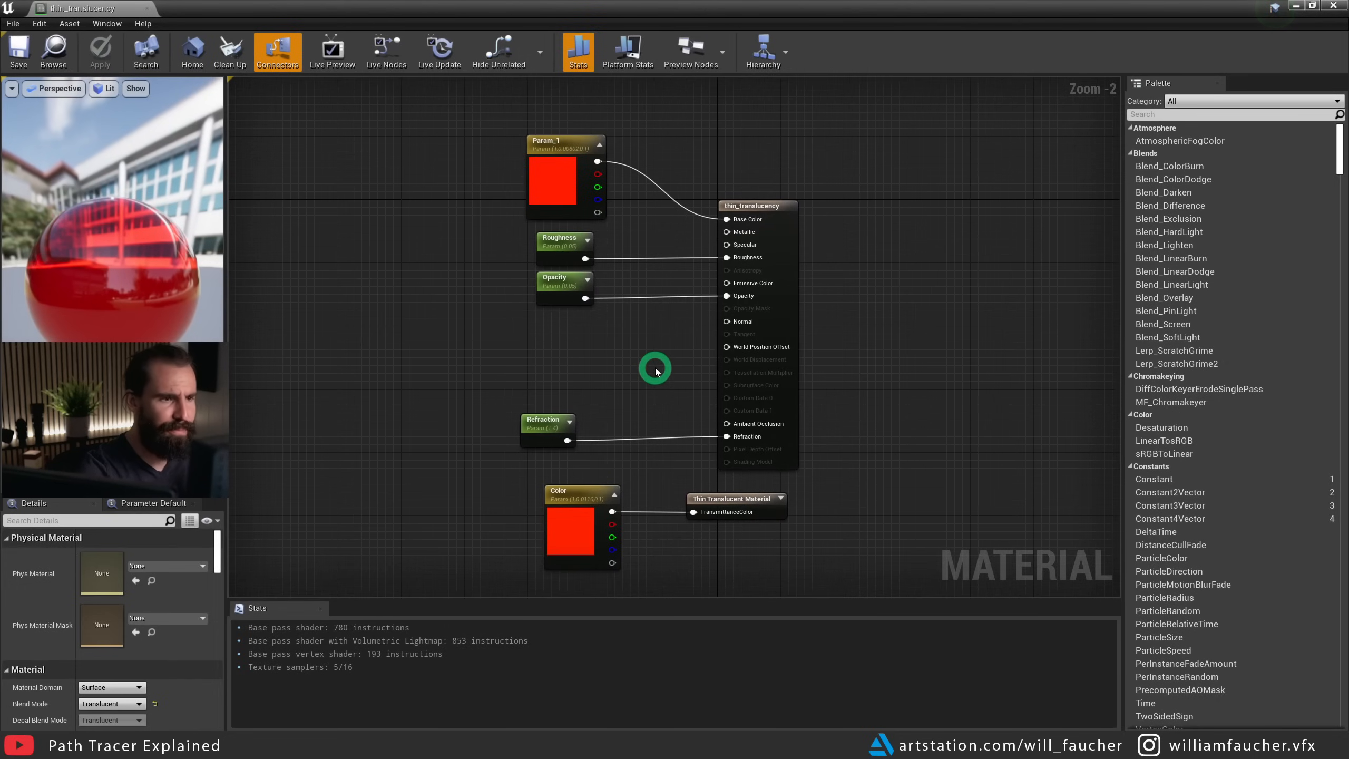
scroll(217, 553, "down", 5)
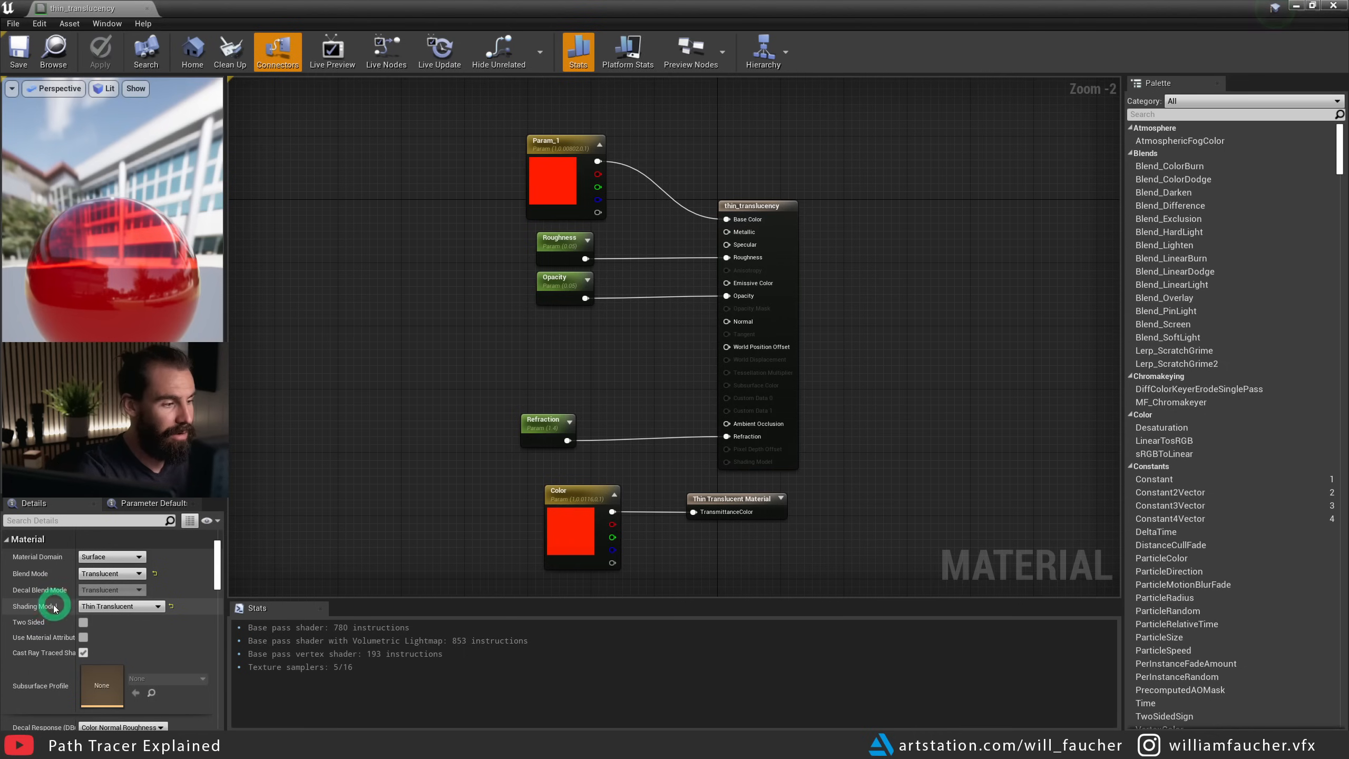
left_click(146, 609)
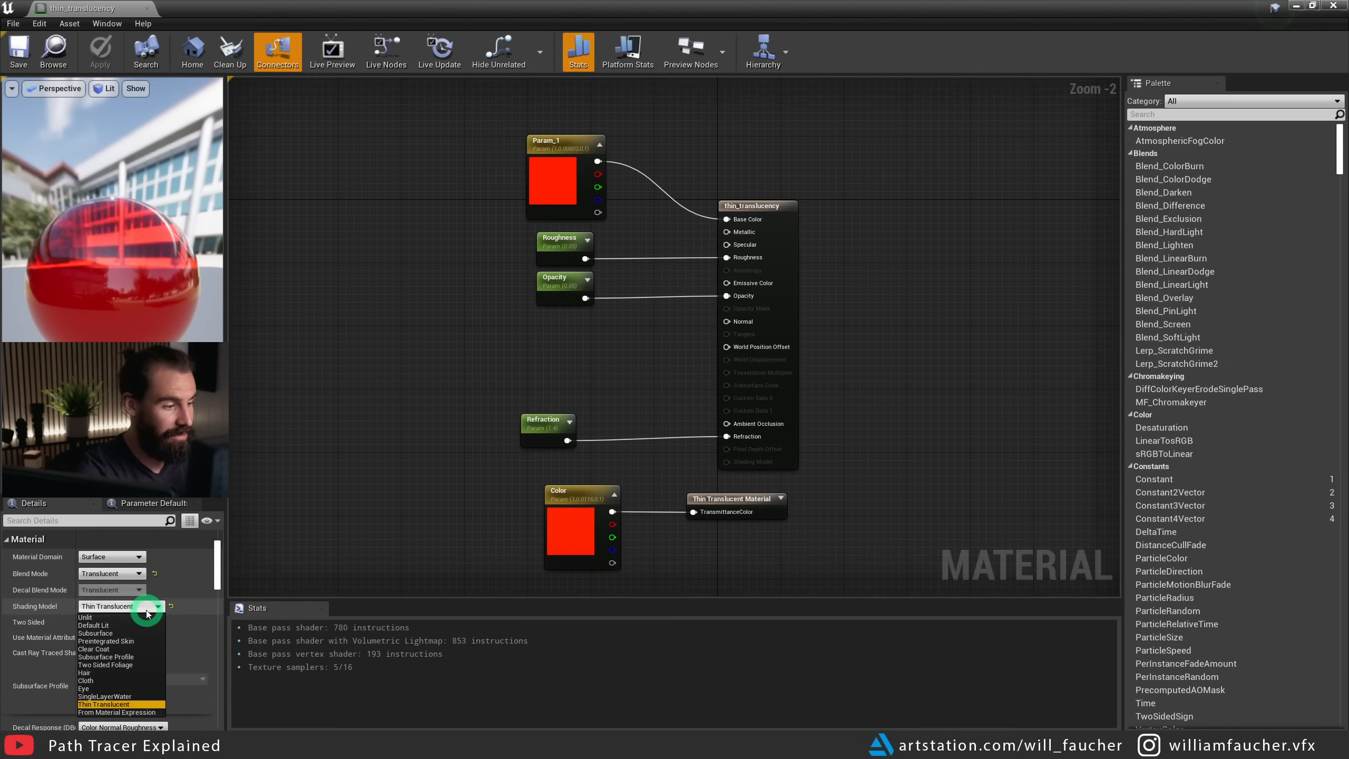
left_click(107, 704)
- Add a ThinTranslucentMaterialOutput node below the existing Thin Translucent Material node in the thin_translucency graph
scroll(361, 510, "up", 1)
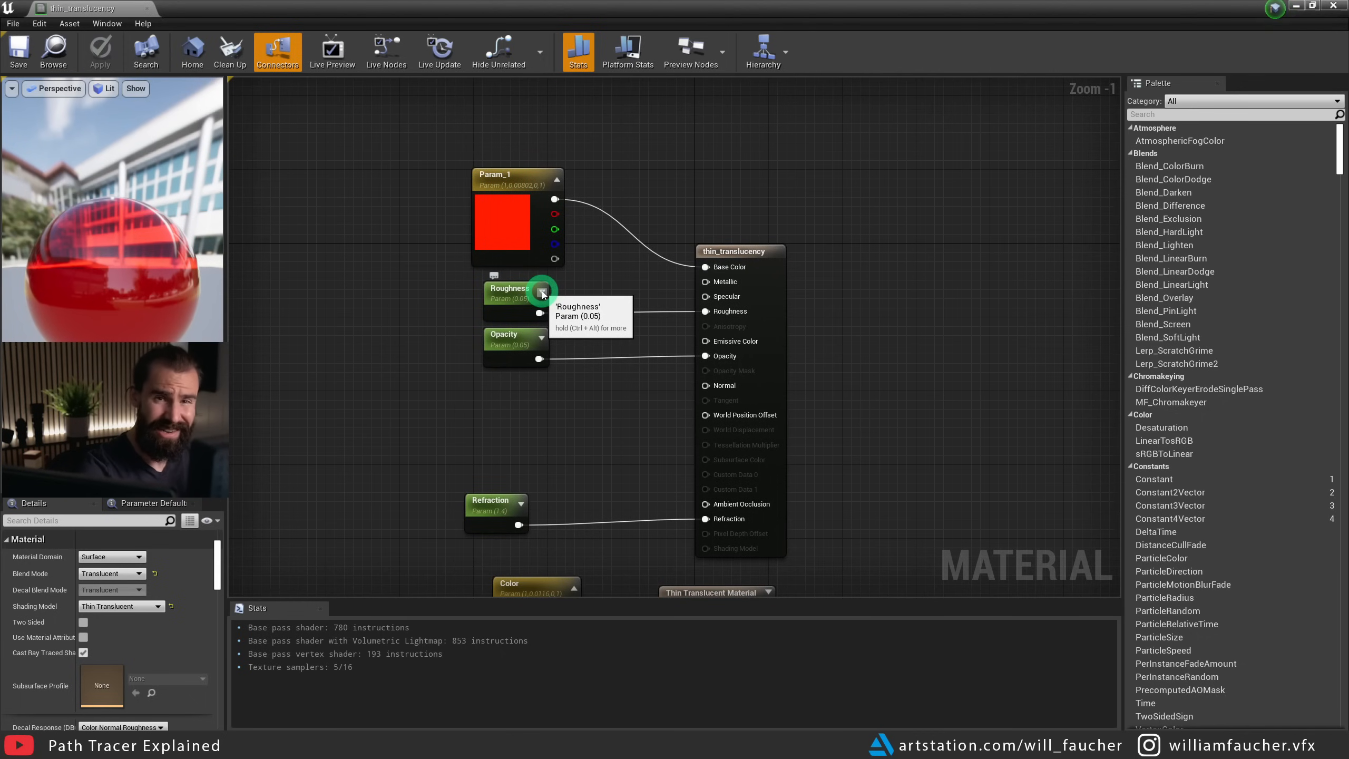
right_click_drag(566, 374, 618, 236)
scroll(618, 361, "up", 1)
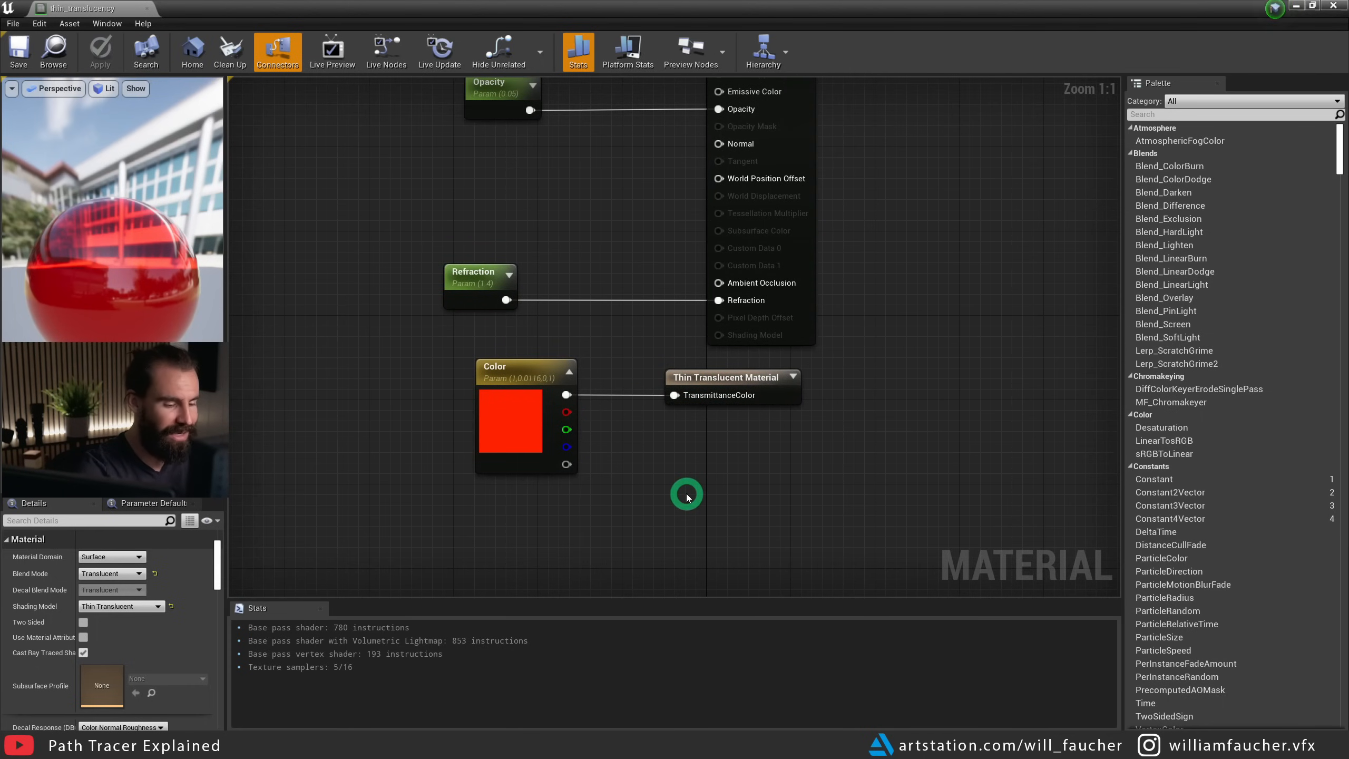
right_click(686, 497)
type("thin")
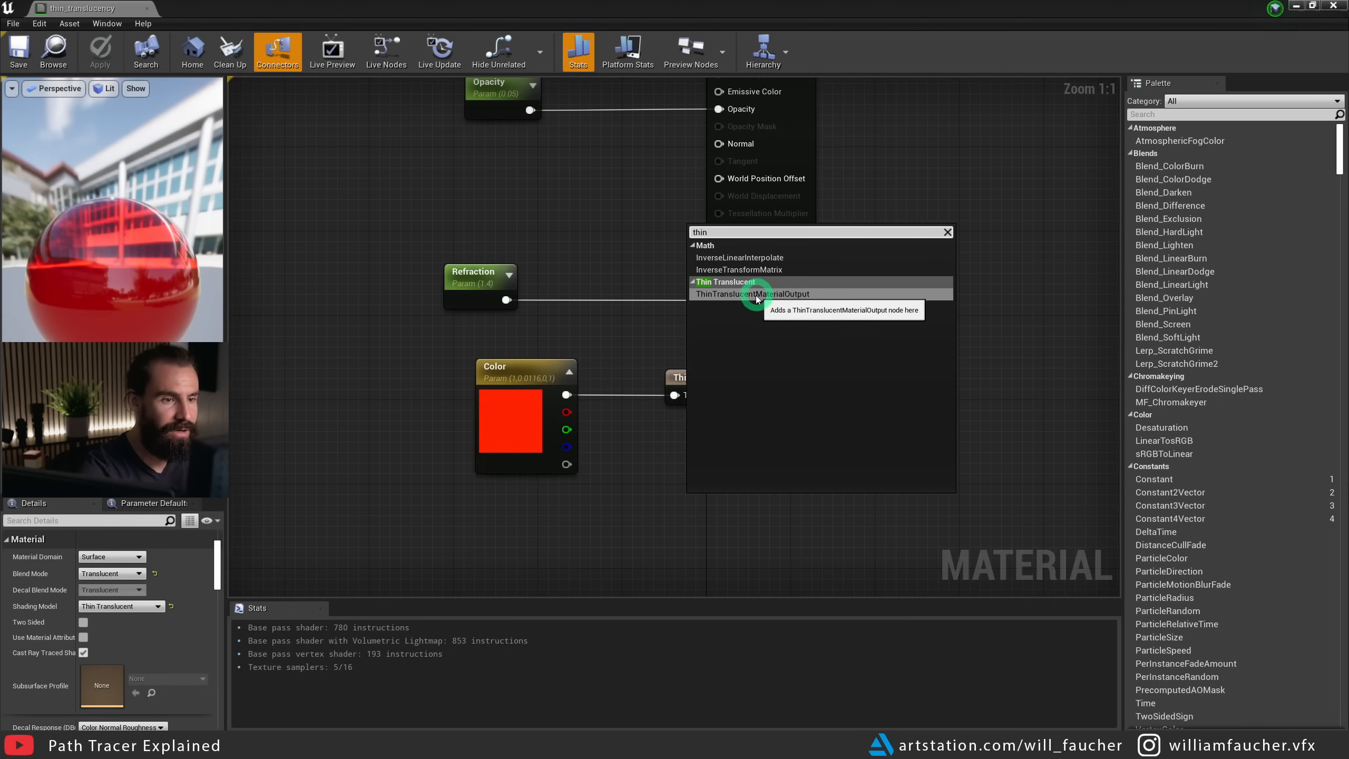
left_click(773, 296)
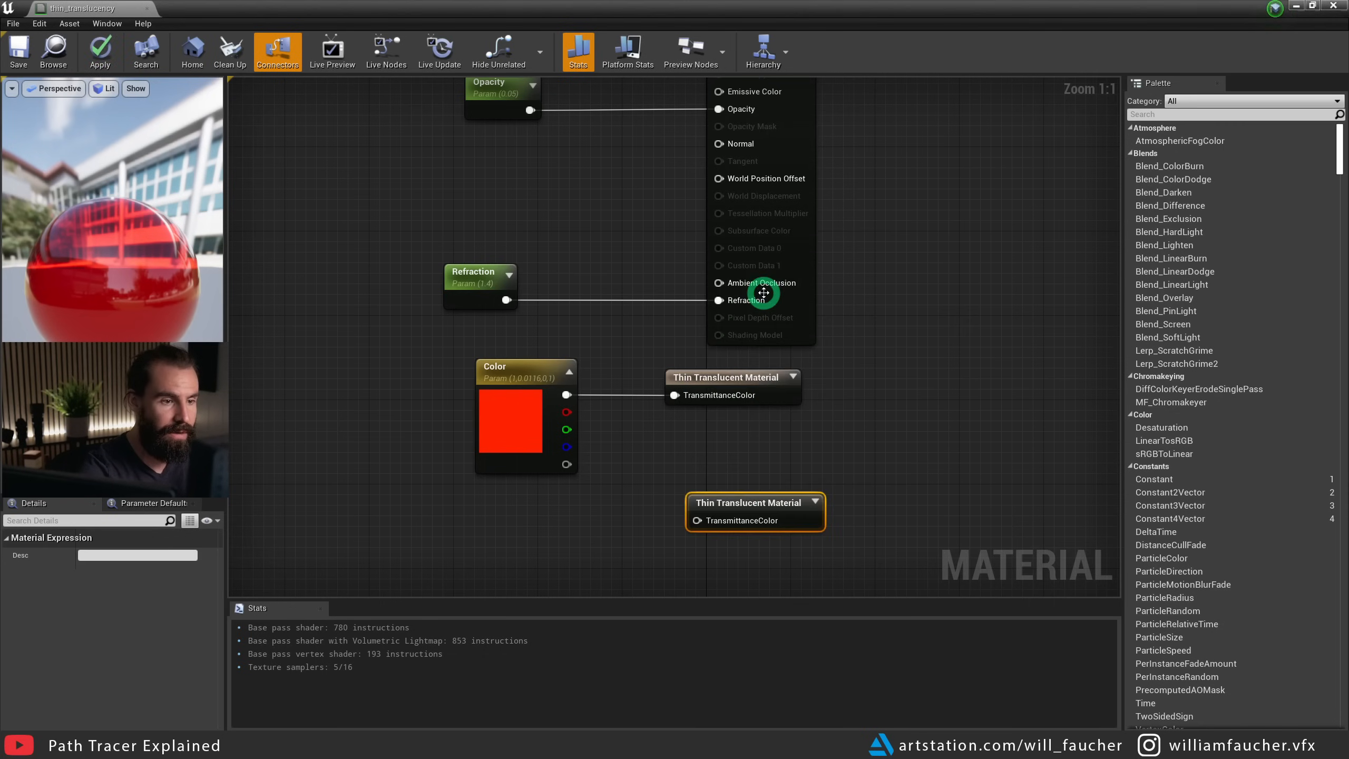
left_click_drag(756, 509, 755, 479)
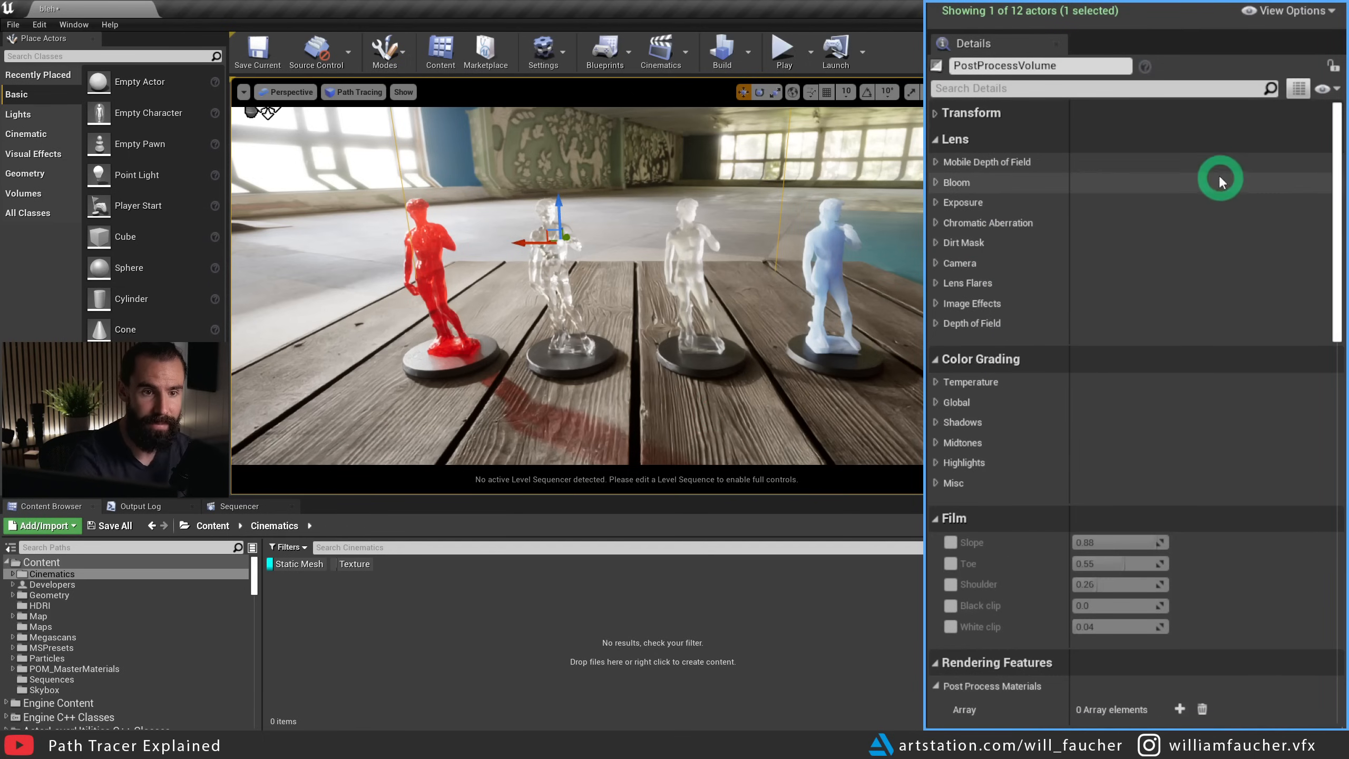
- Filter the PostProcessVolume's settings for "path" and set the path tracer's Max. Bounces to 1
left_click(1022, 89)
type("path")
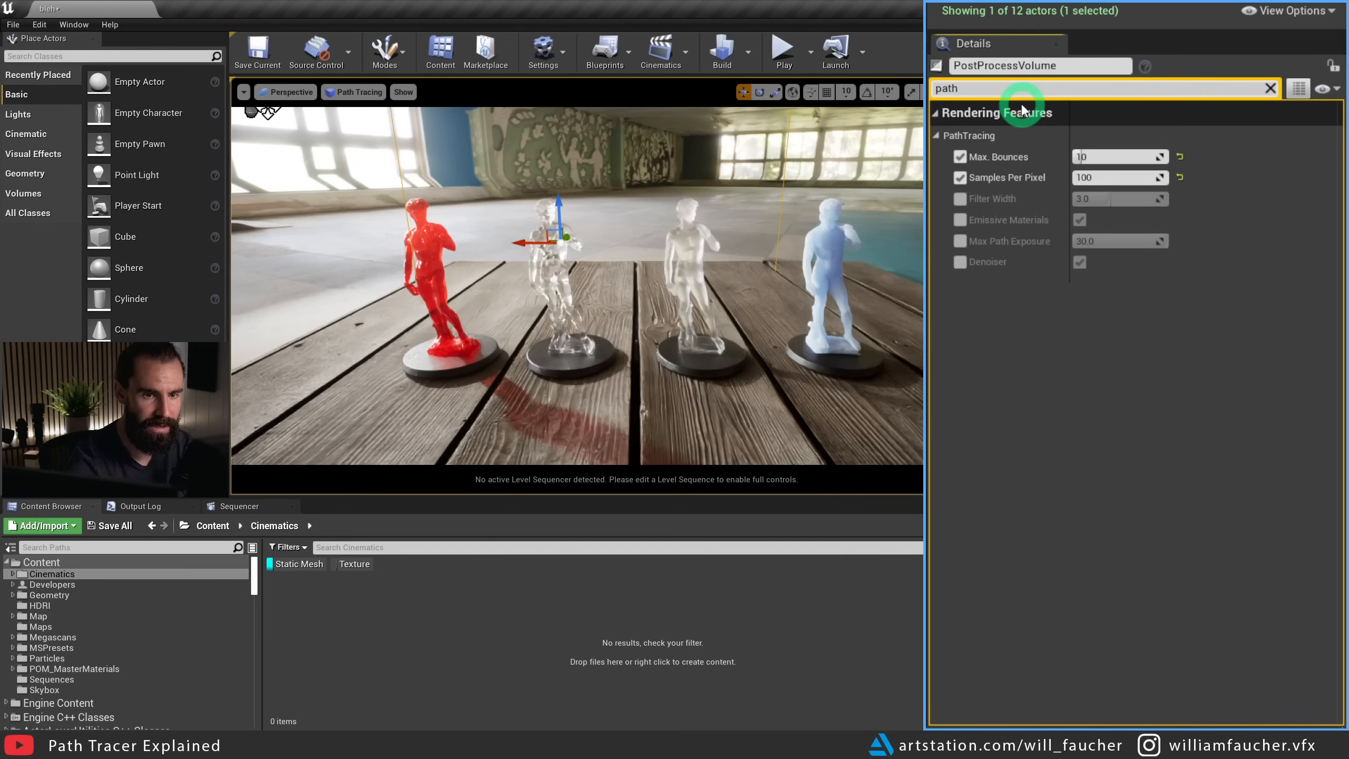
left_click(1097, 156)
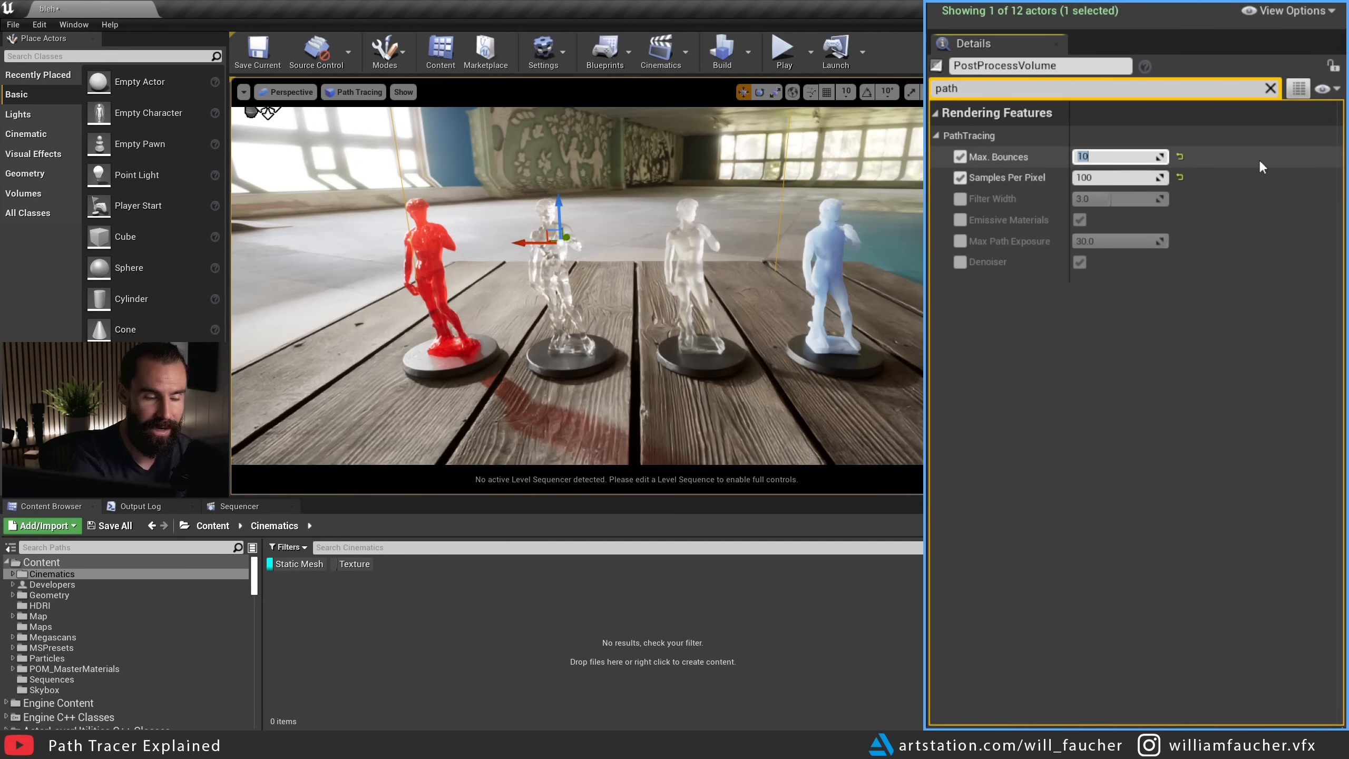
type("1")
key("Return")
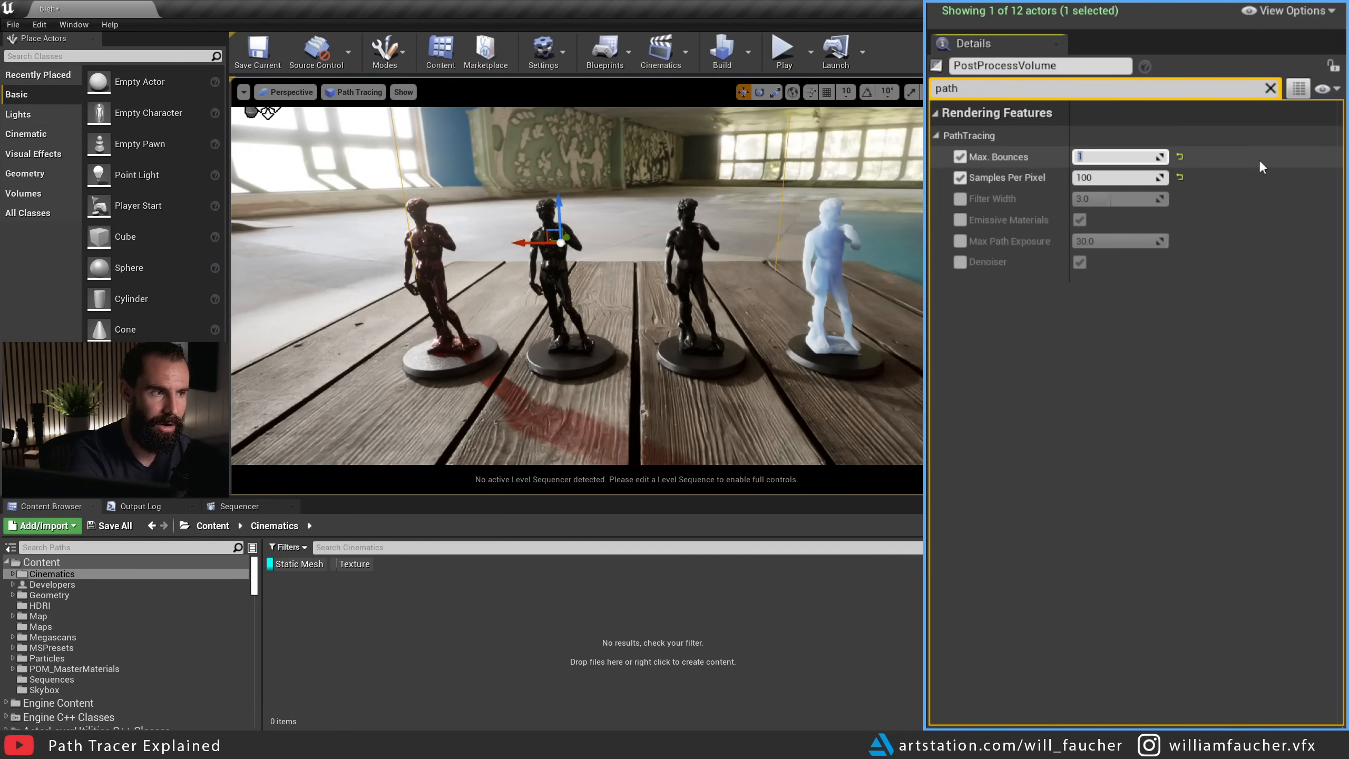
- Test the path tracer's Max. Bounces at 2 and 3 on the glass statues, ending with a value of 10
type("2")
key("Return")
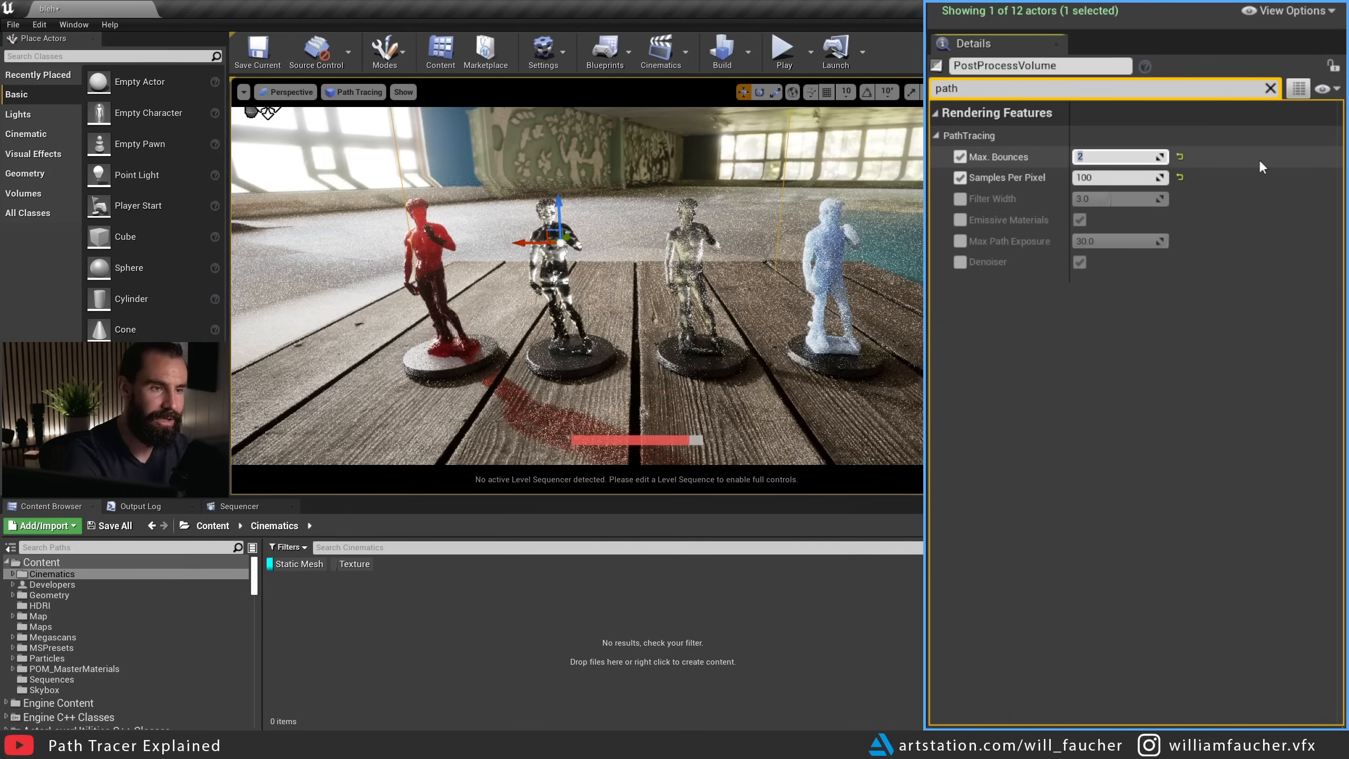
type("3")
key("Return")
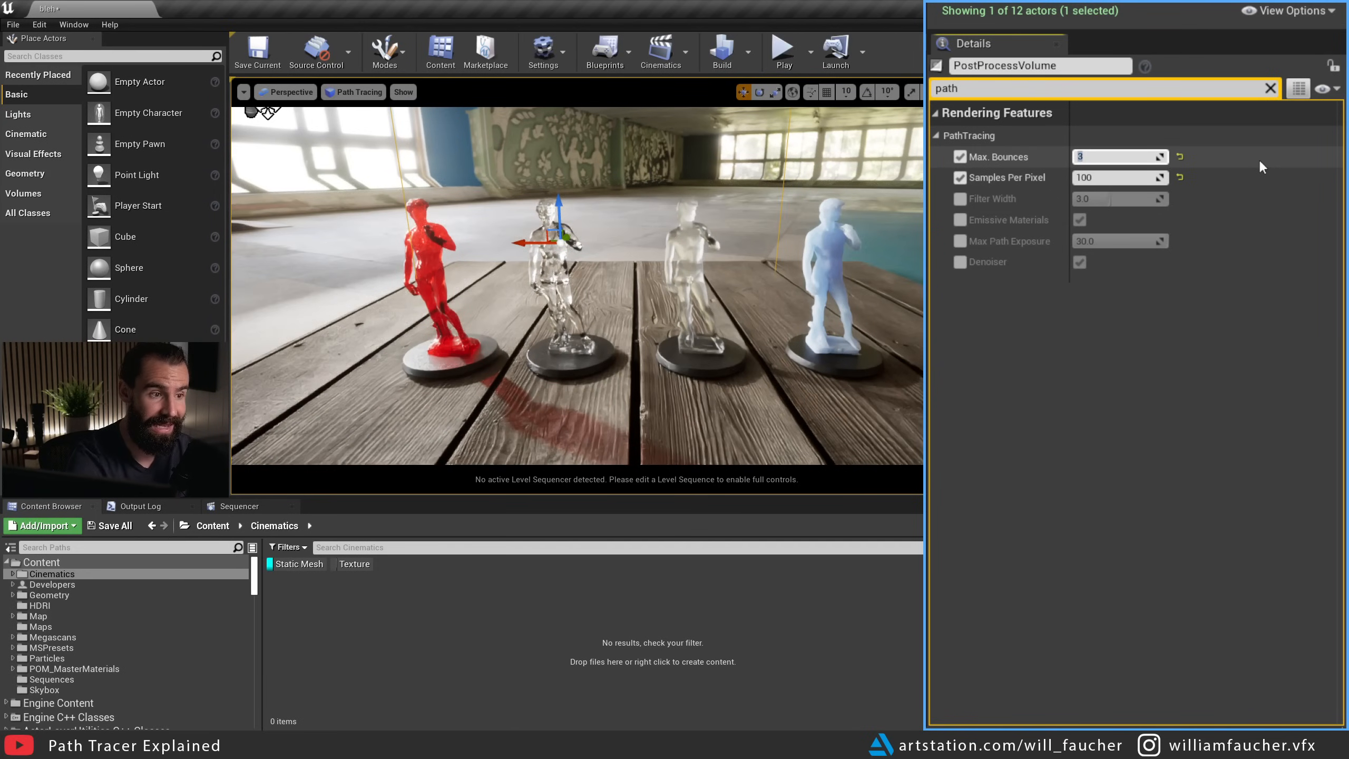
type("10")
key("Return")
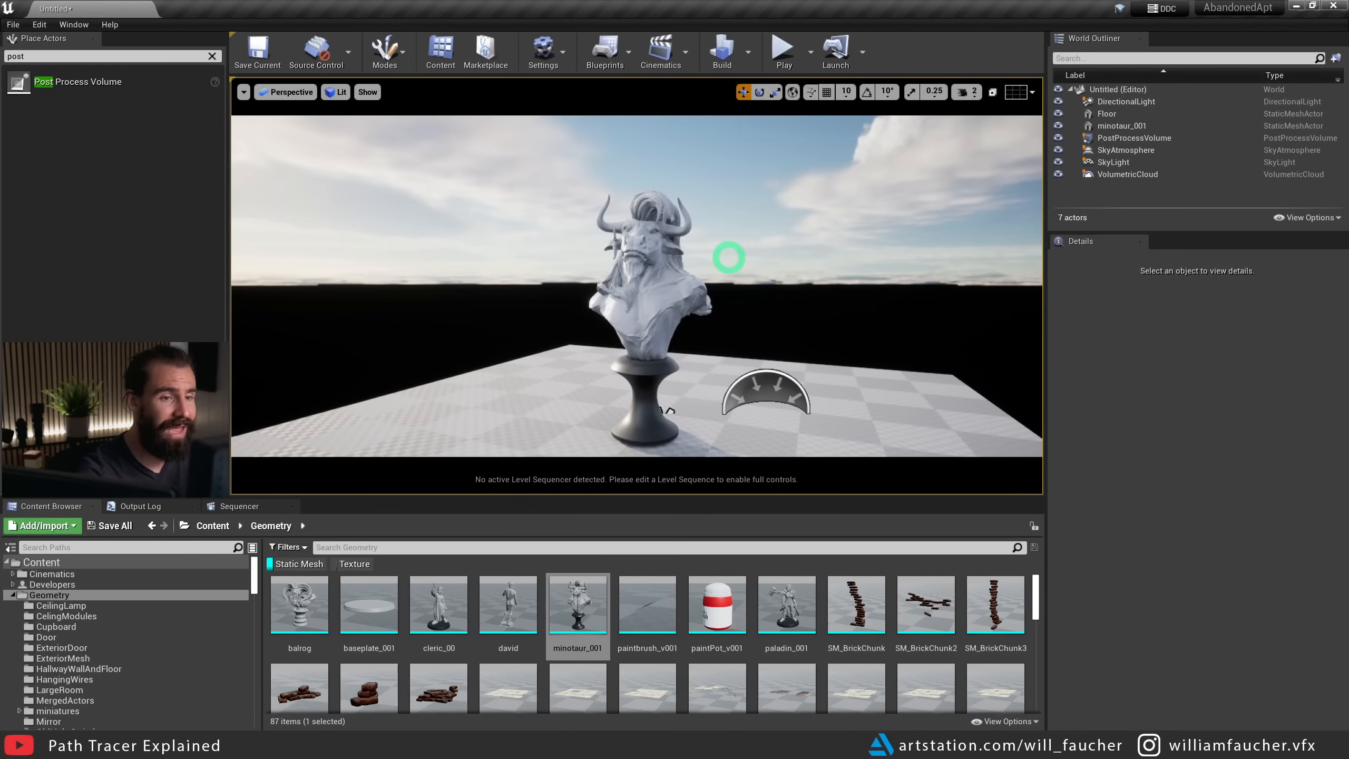
- Adjust the sun's direction over the minotaur bust and switch the viewport to Path Tracing
mouse_move(725, 259)
right_mouse_down()
mouse_move(768, 197)
mouse_move(491, 233)
mouse_move(692, 332)
mouse_move(698, 356)
mouse_move(729, 258)
right_mouse_up()
key("ctrl+l")
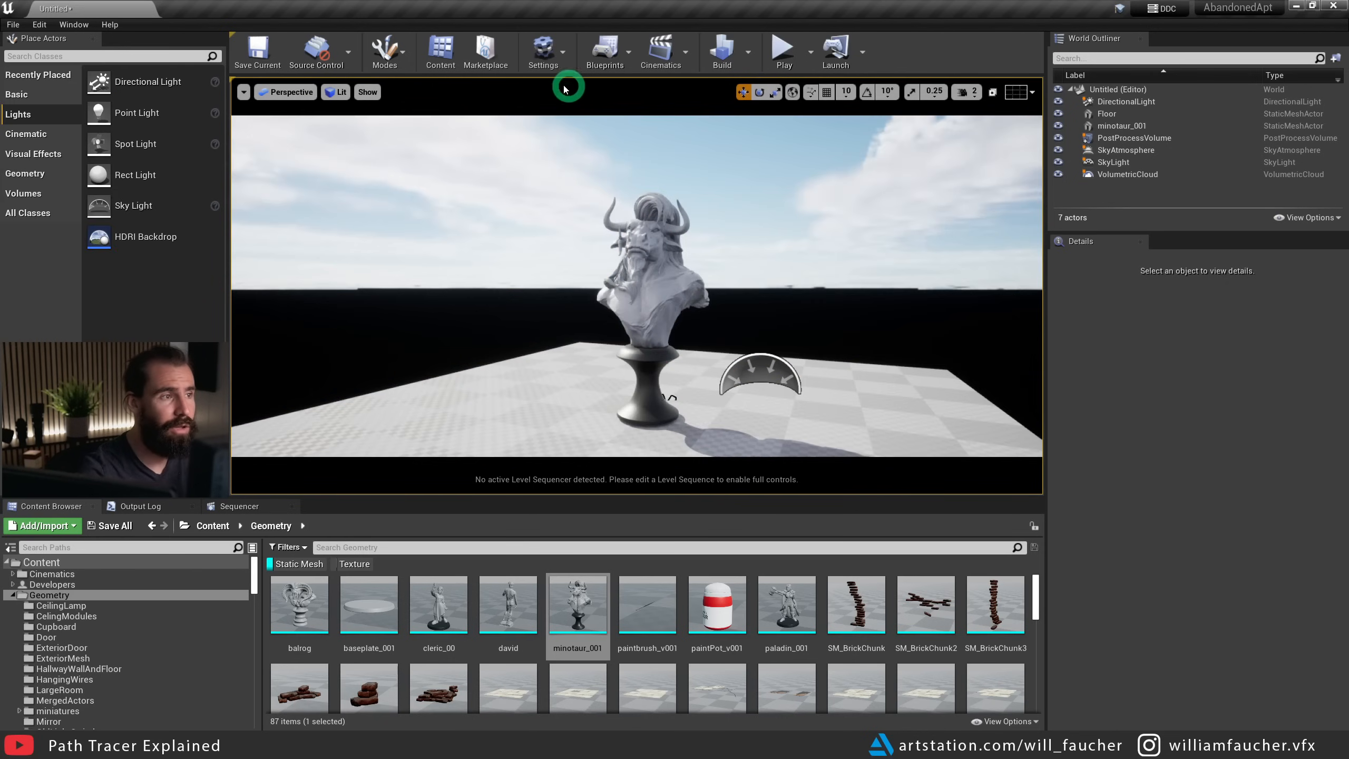
left_click(343, 91)
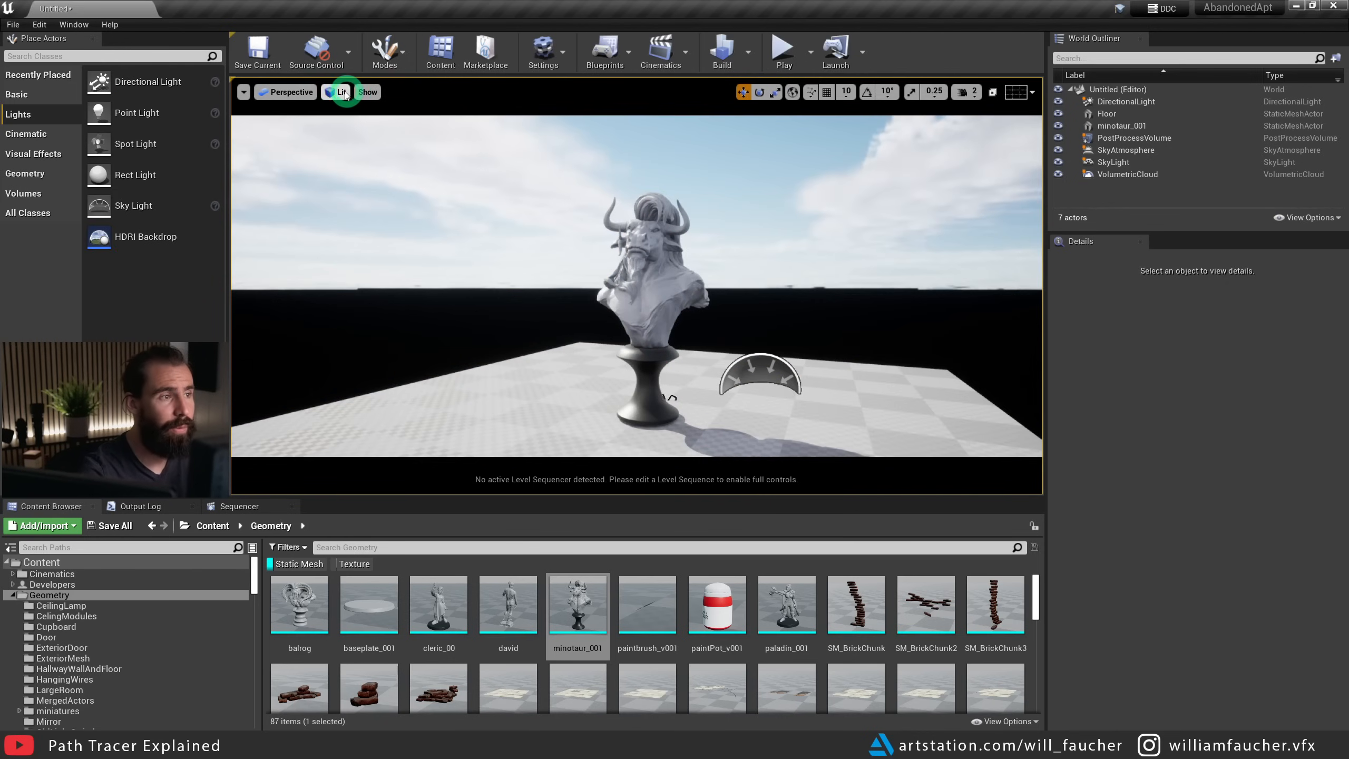
left_click(355, 234)
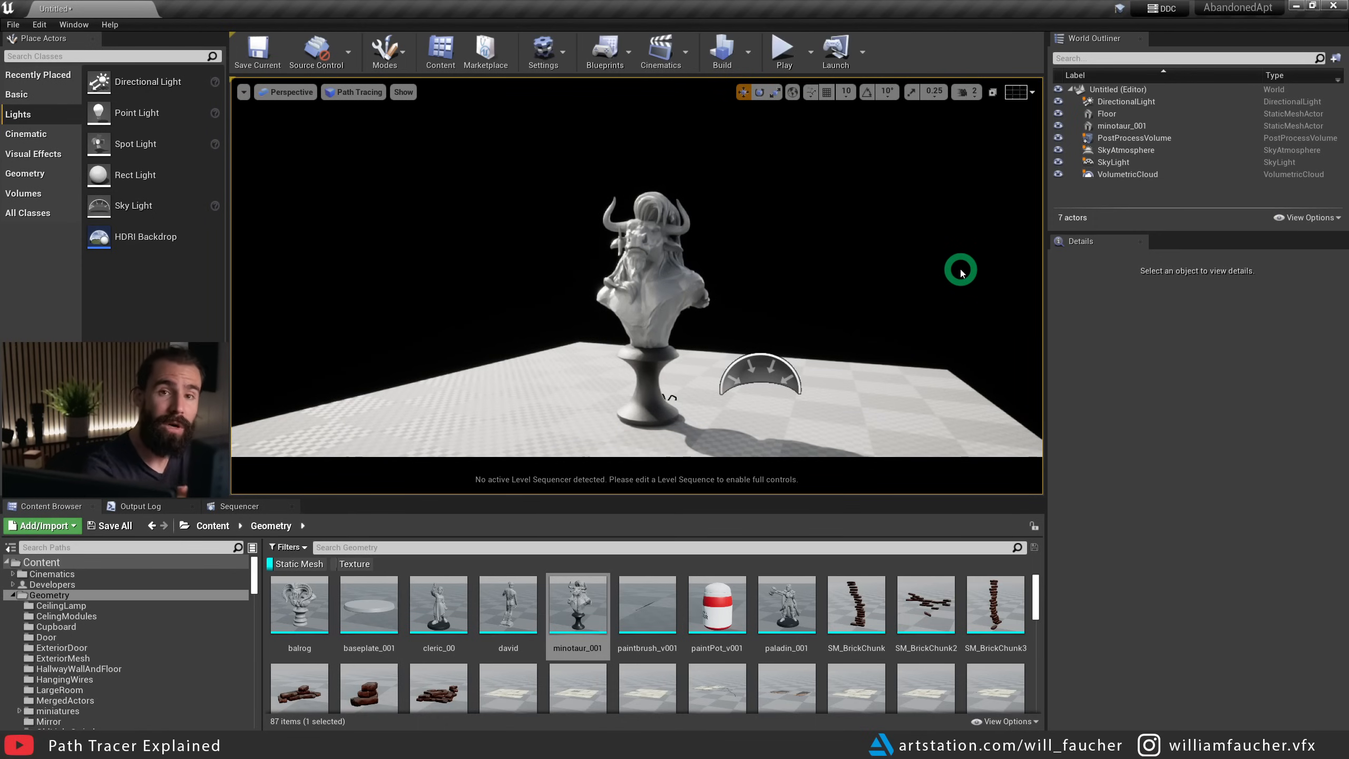
- Enable Real Time Capture on the SkyLight and compare the sky in the Lit and Path Tracing view modes
left_click(766, 371)
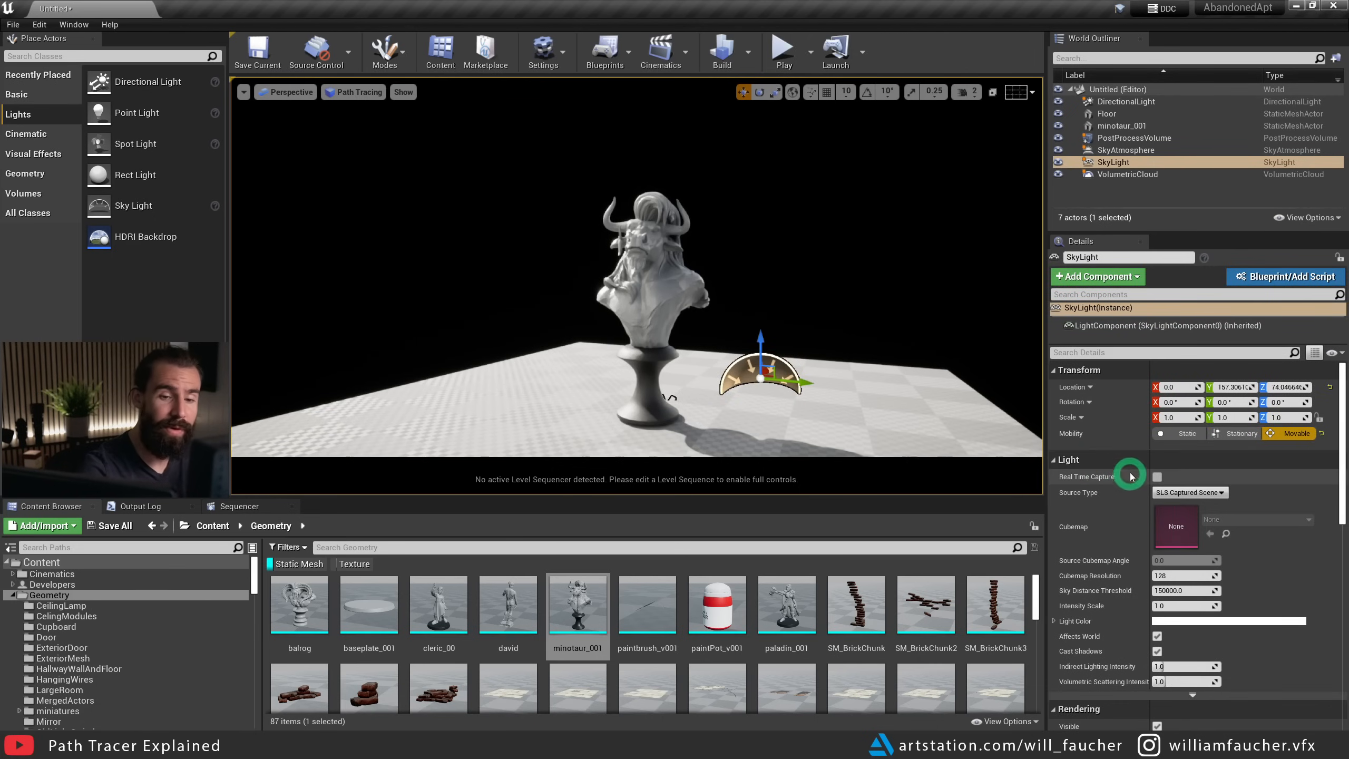
left_click(1157, 476)
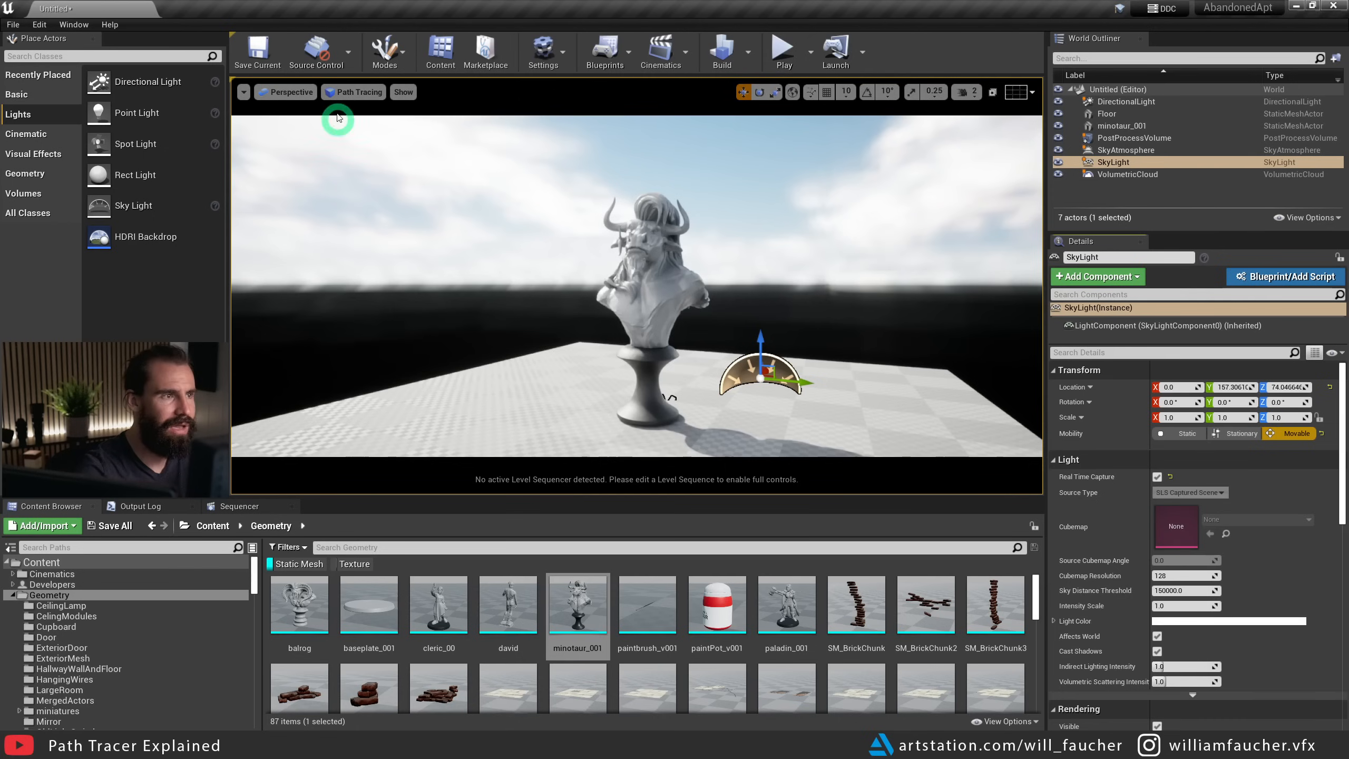
left_click(348, 92)
left_click(347, 132)
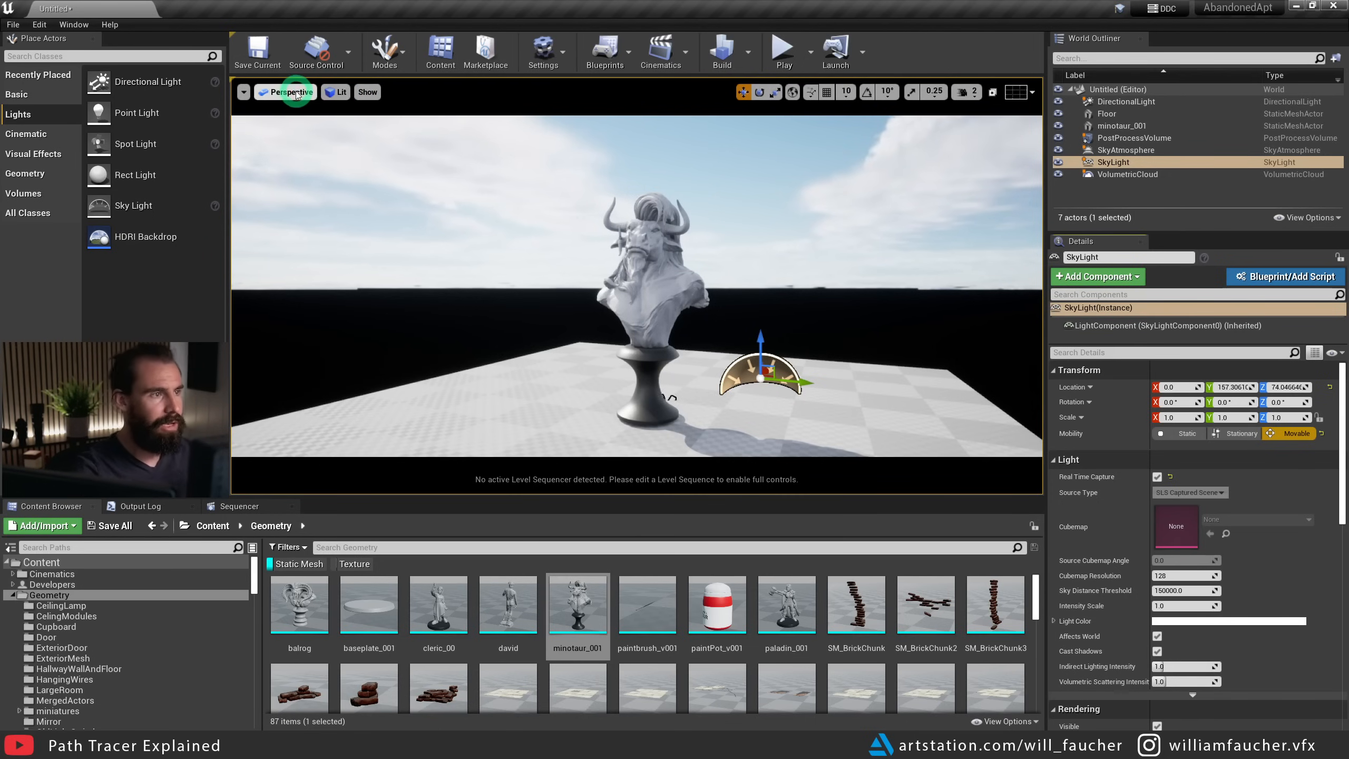
left_click(336, 91)
left_click(366, 233)
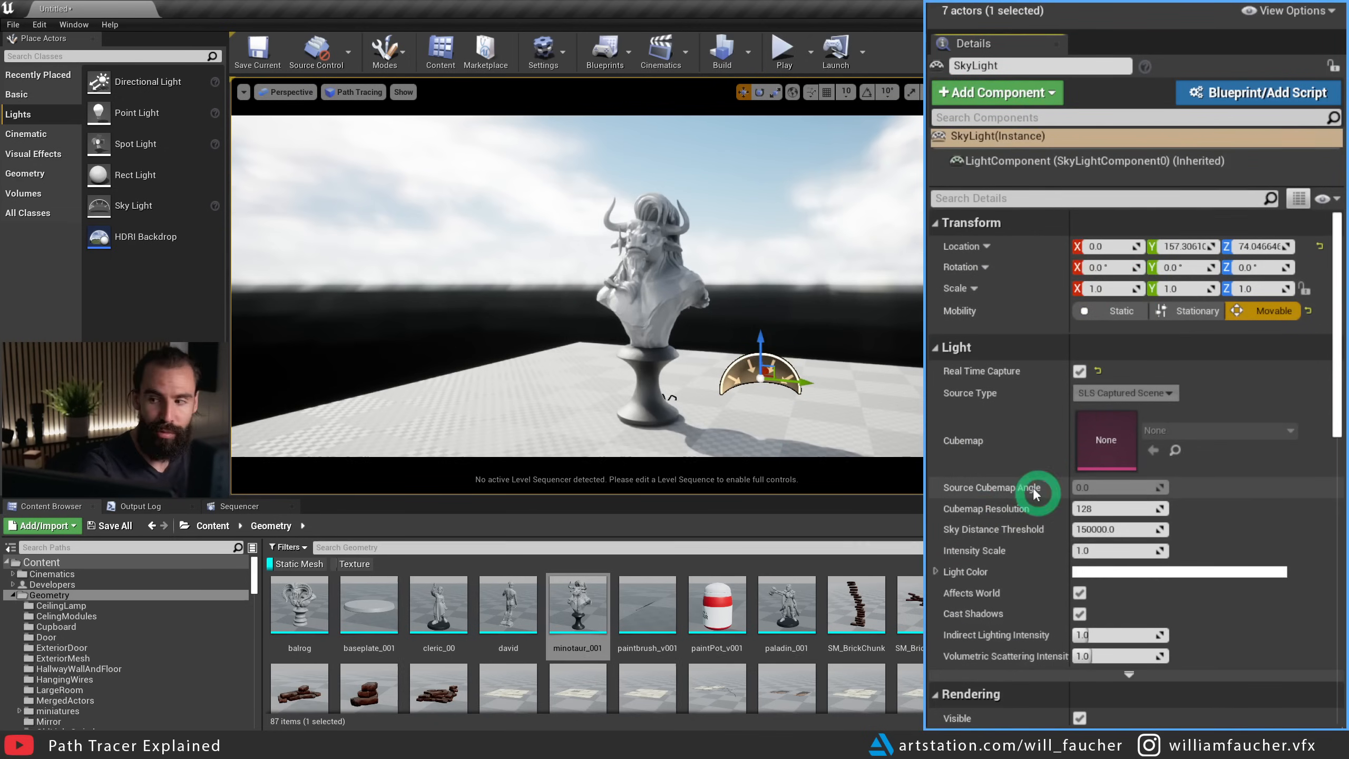
- Set the SkyLight's Cubemap Resolution to 1024 and switch the viewport back to Lit
left_click(1085, 508)
type("1024")
key("Return")
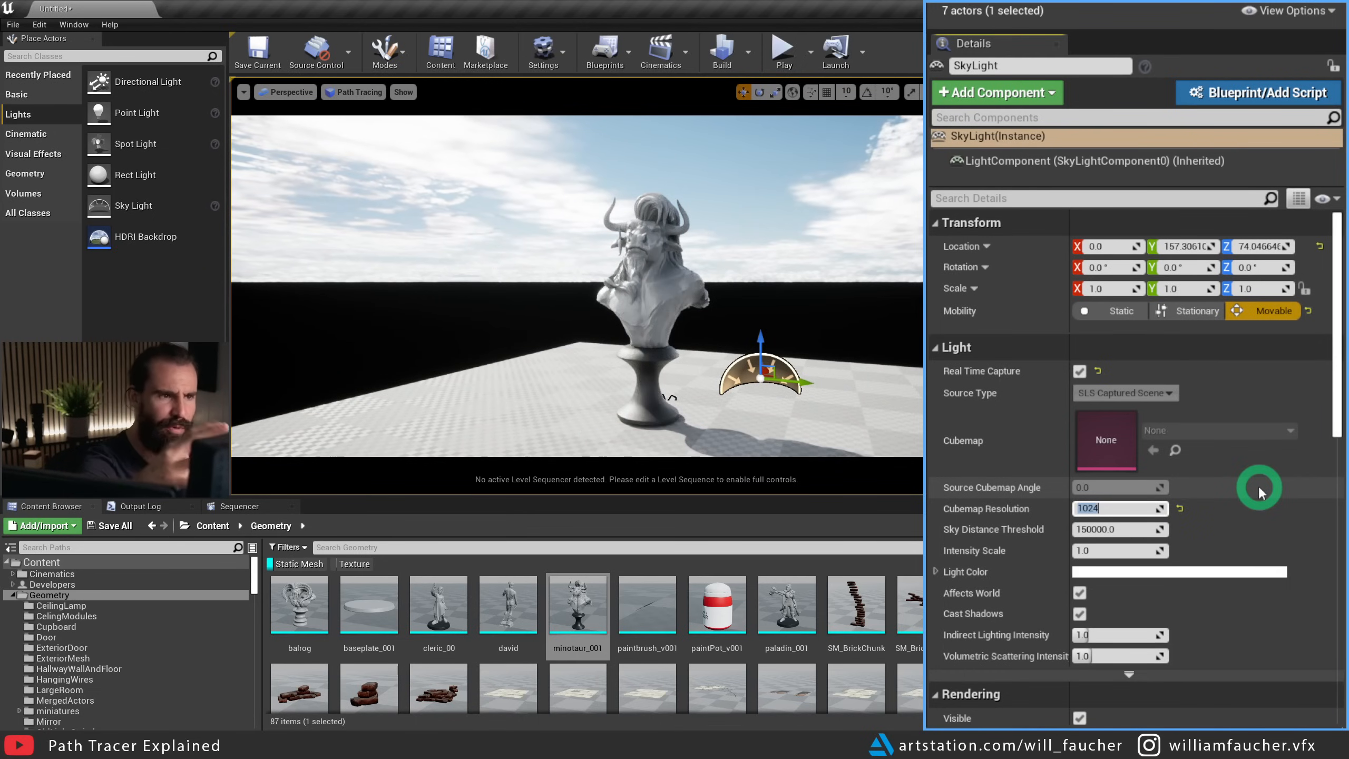
left_click(594, 247)
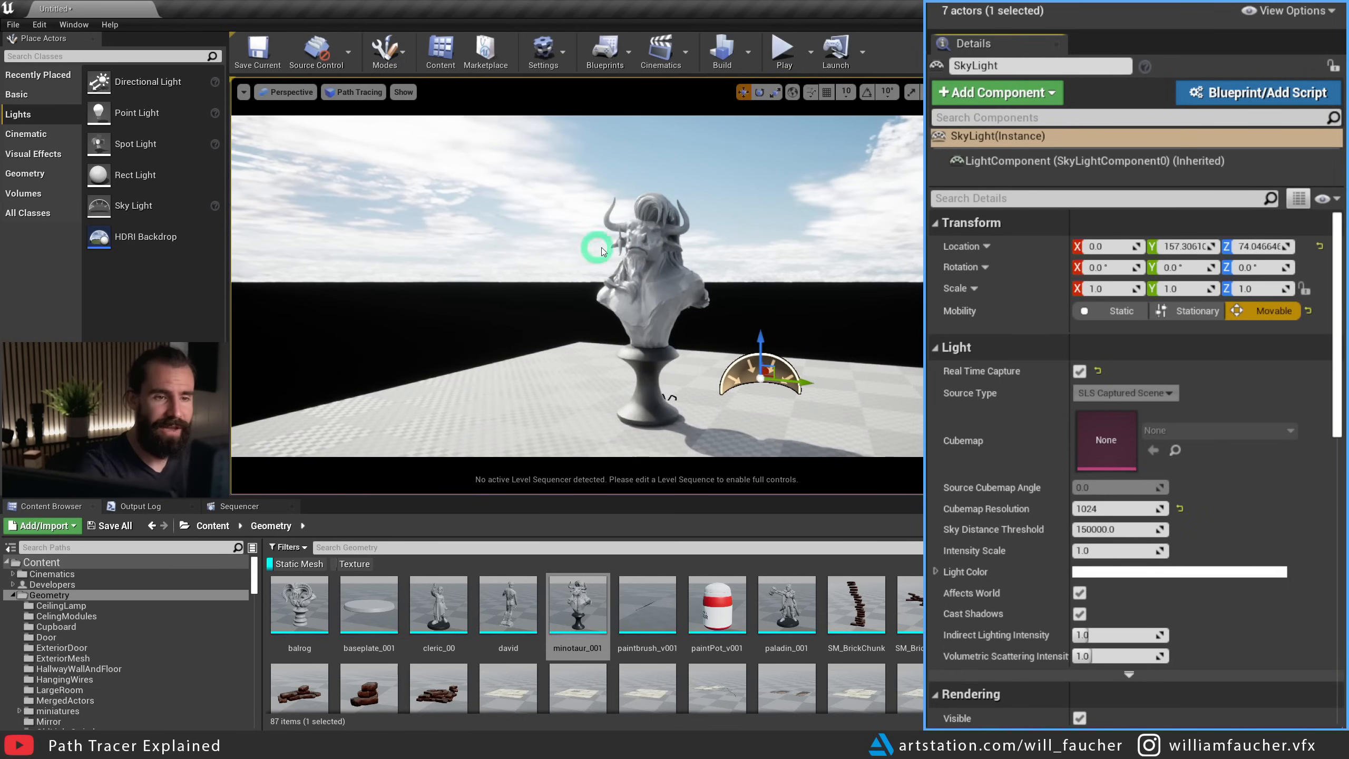
left_click(353, 92)
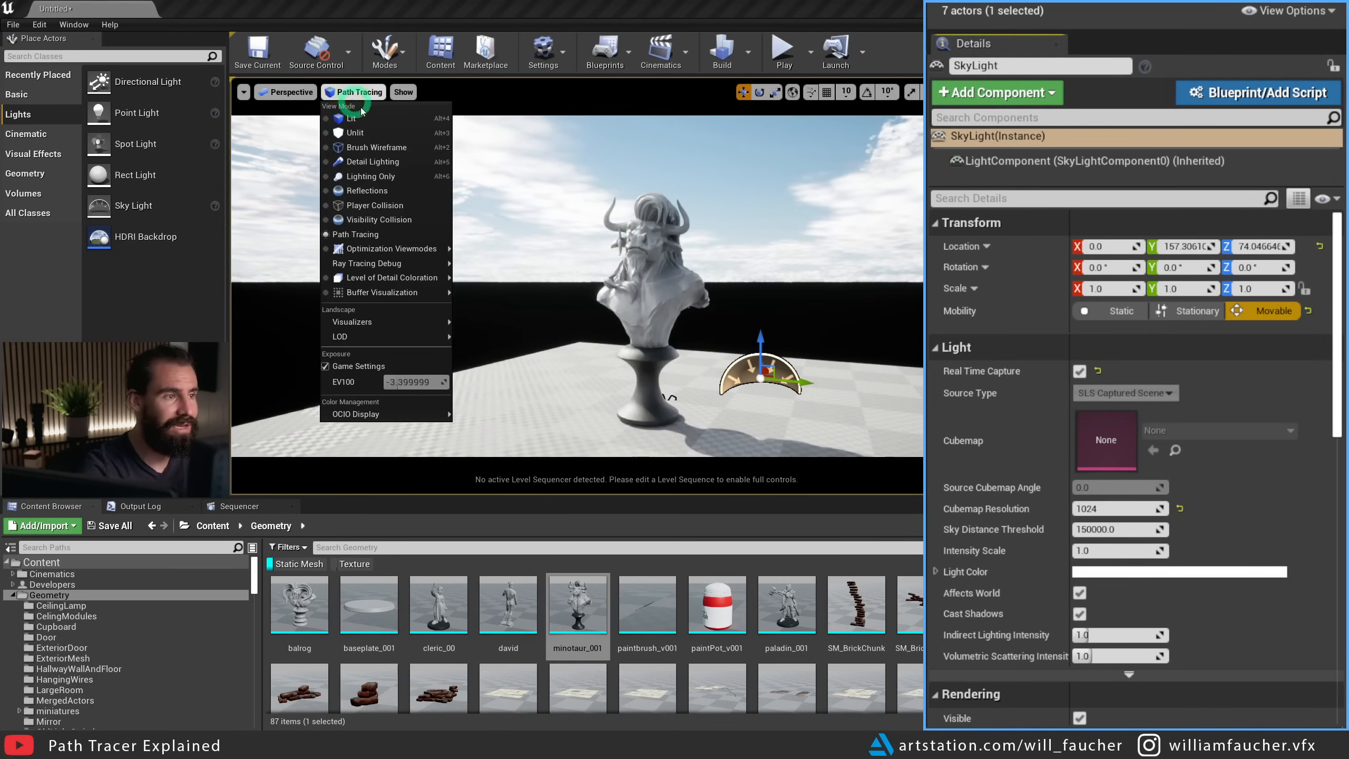
left_click(350, 118)
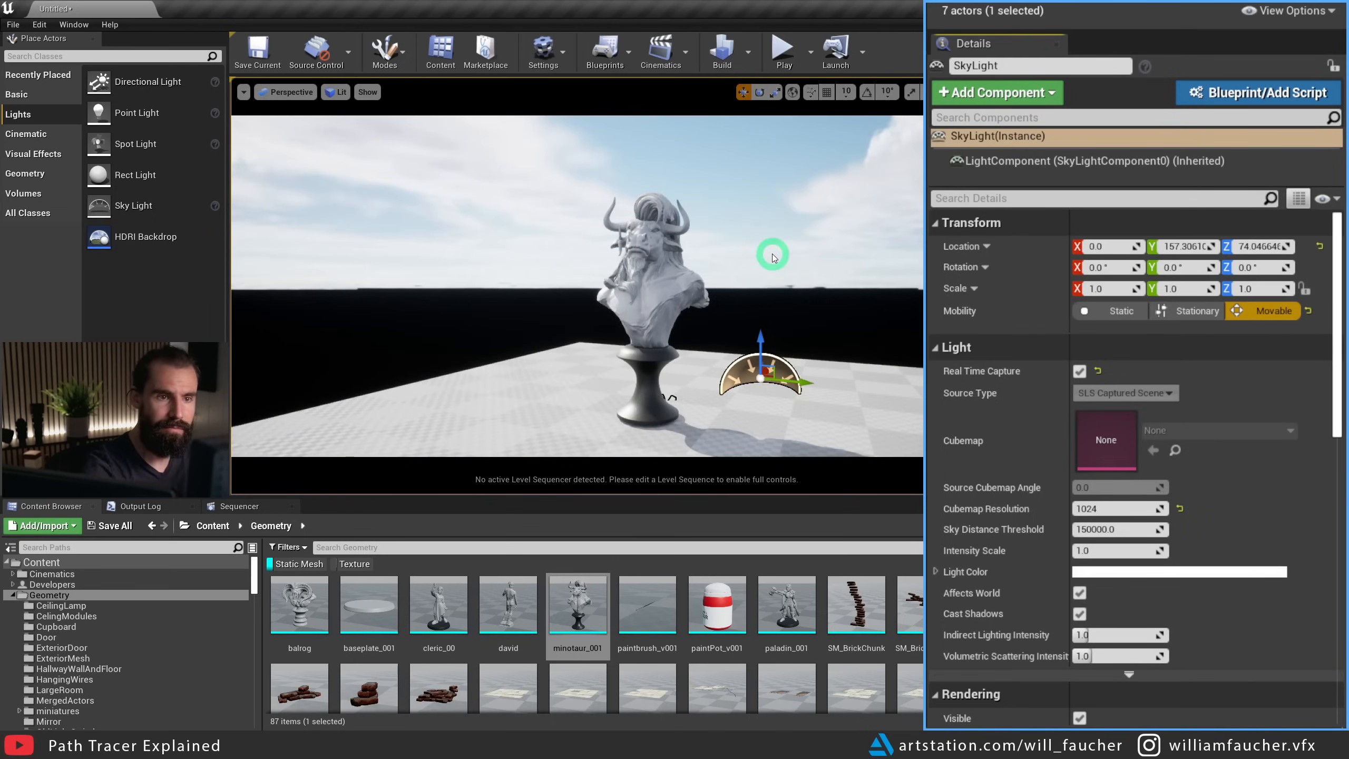
left_click(336, 93)
left_click(336, 94)
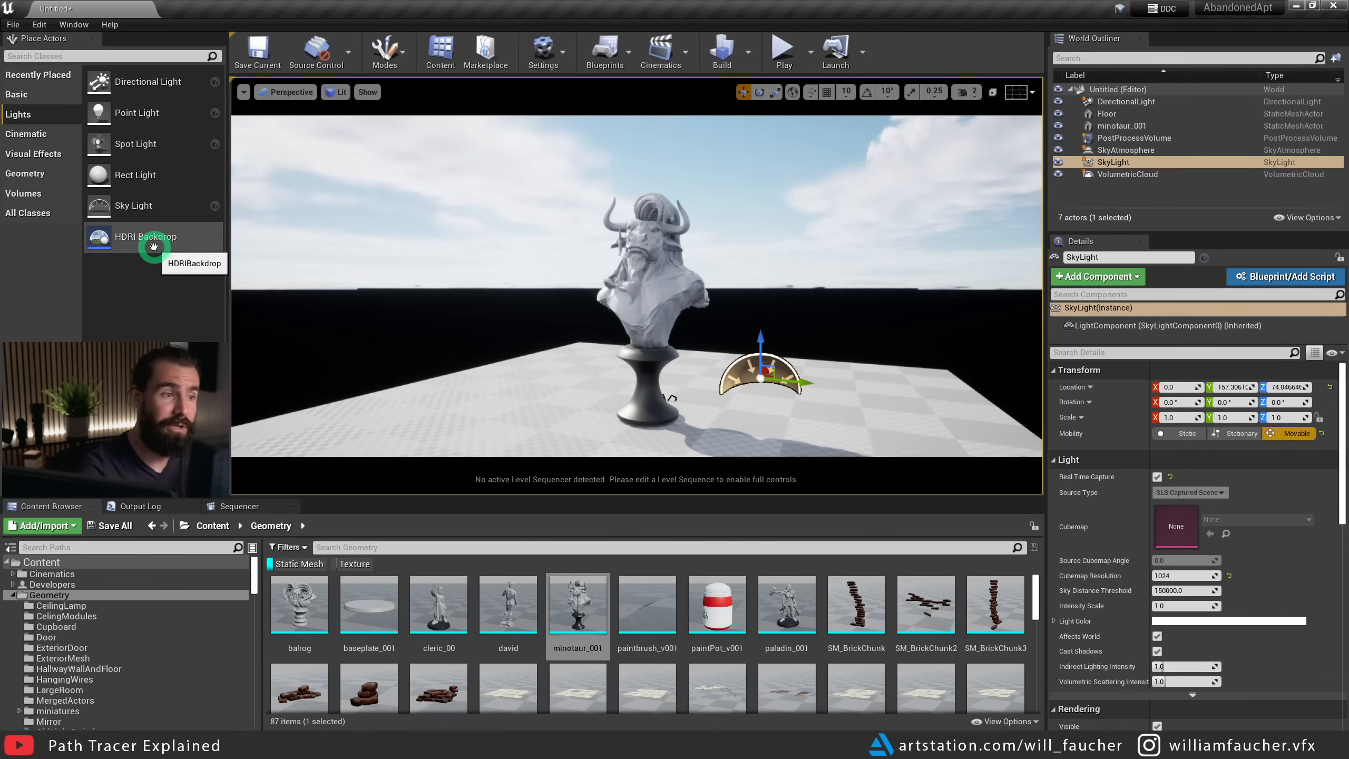
- Delete the VolumetricCloud, SkyLight, SkyAtmosphere and DirectionalLight actors from the minotaur scene
key("ctrl+z")
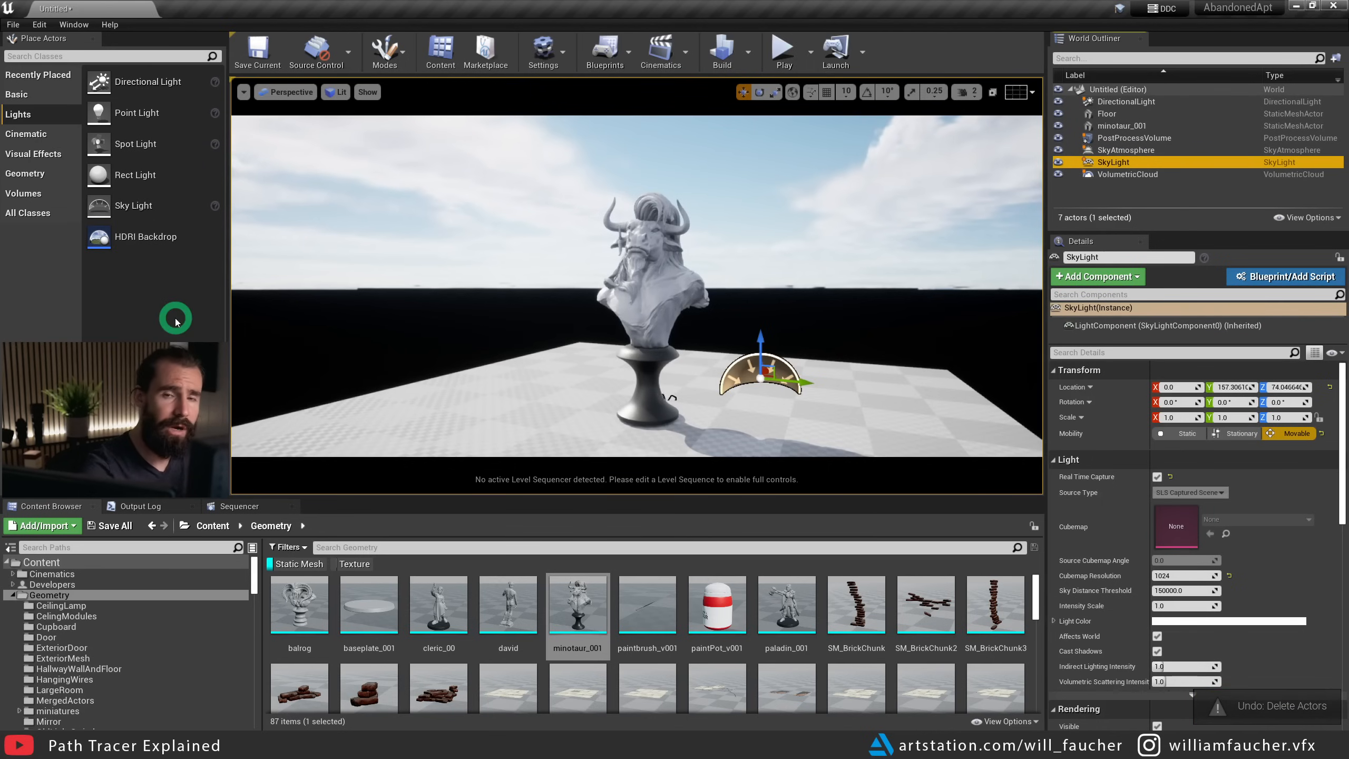
left_click(1108, 180)
left_click(1113, 152, "shift")
key("Delete")
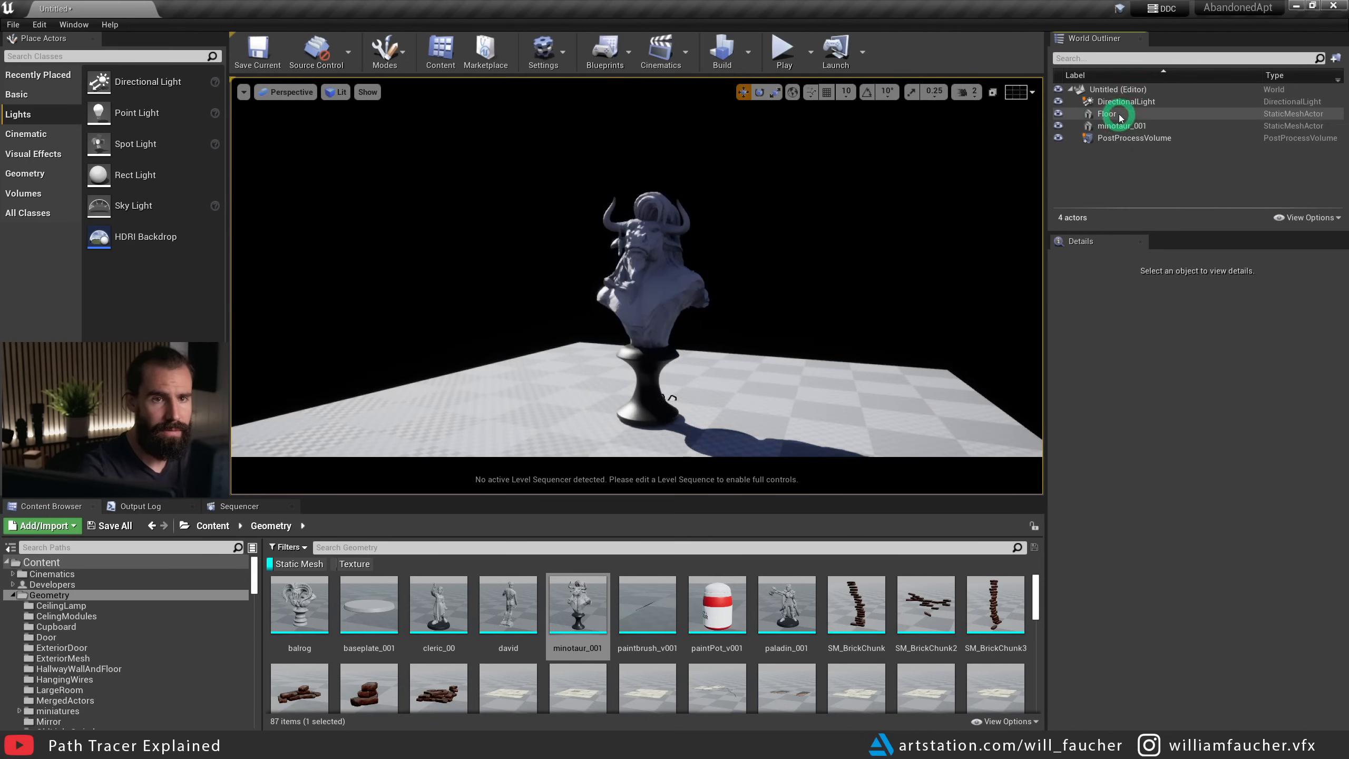
left_click(1120, 103)
key("Delete")
- Place an HDRI Backdrop at the base of the minotaur bust and disable Affects World on its Skylight component
left_click_drag(117, 121, 118, 137)
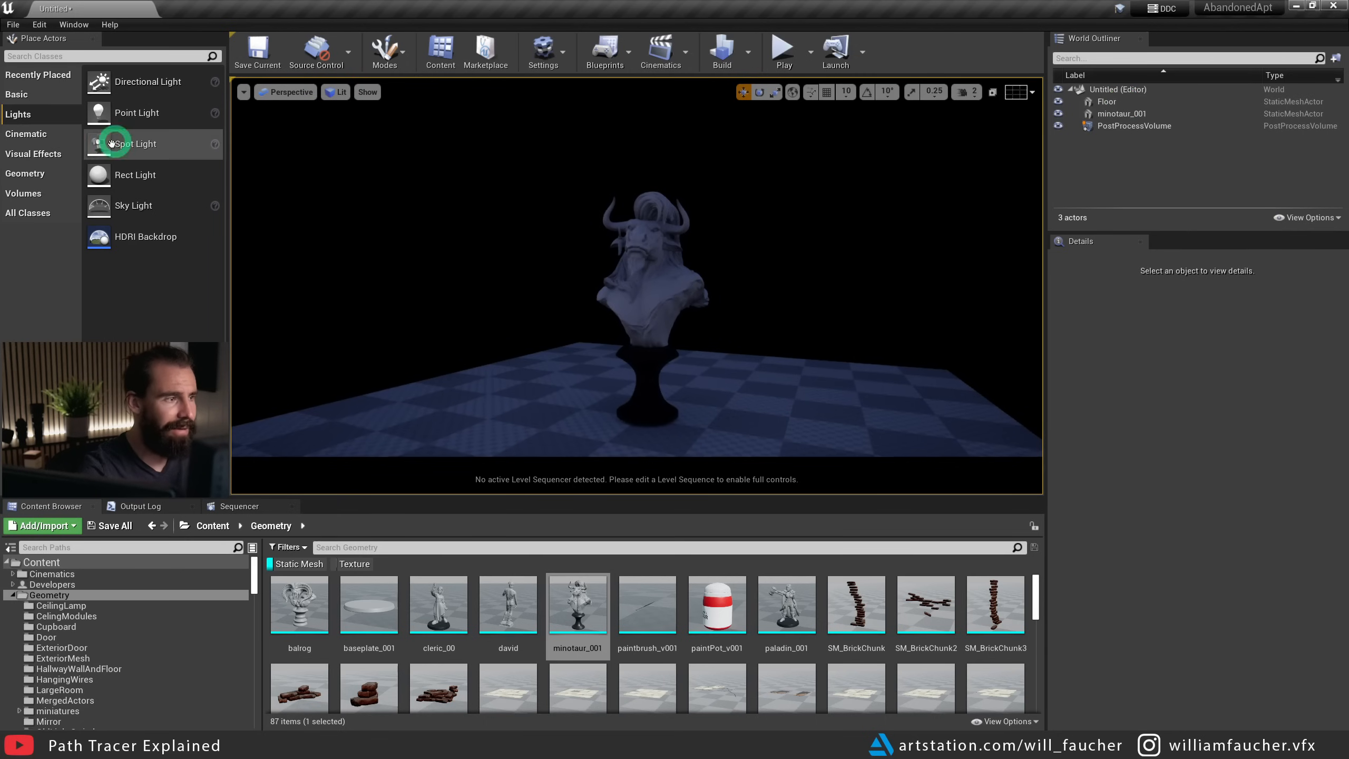
left_click_drag(133, 238, 631, 383)
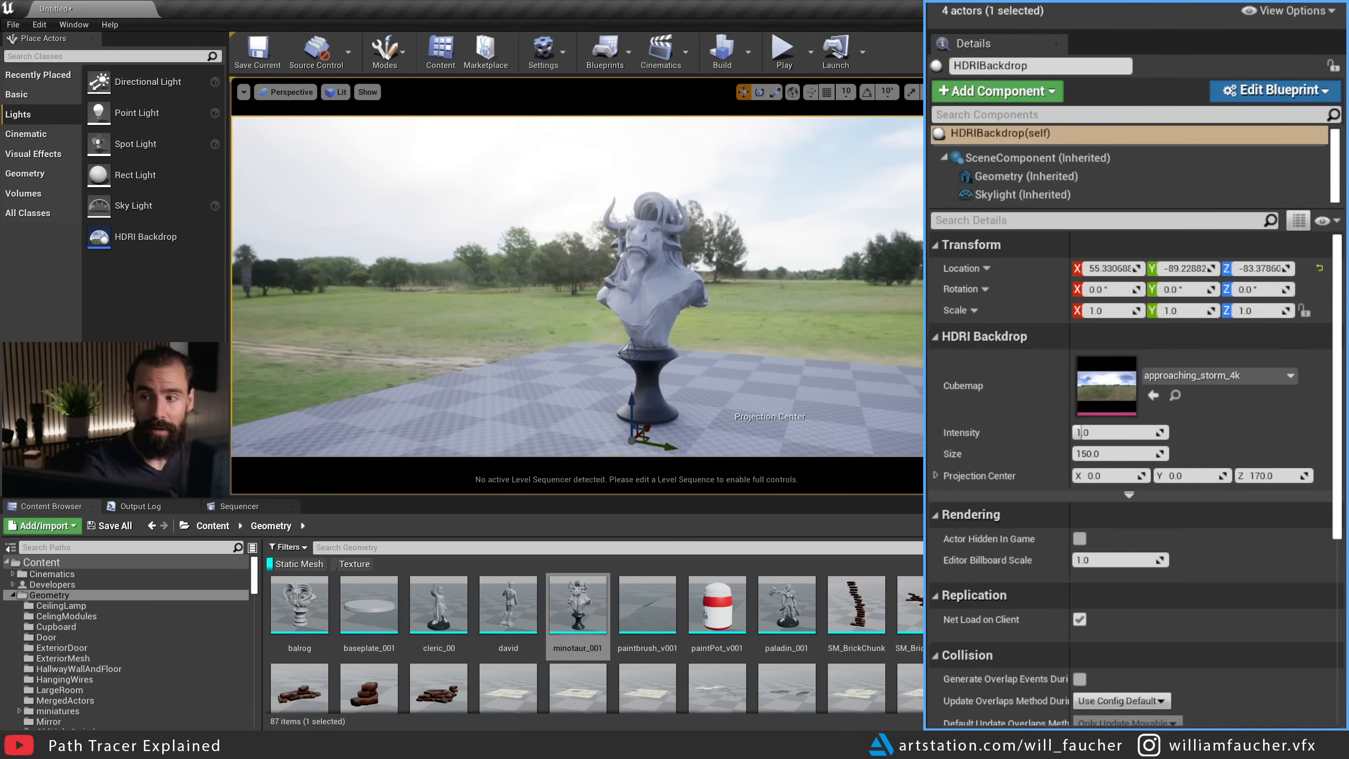
left_click(1040, 196)
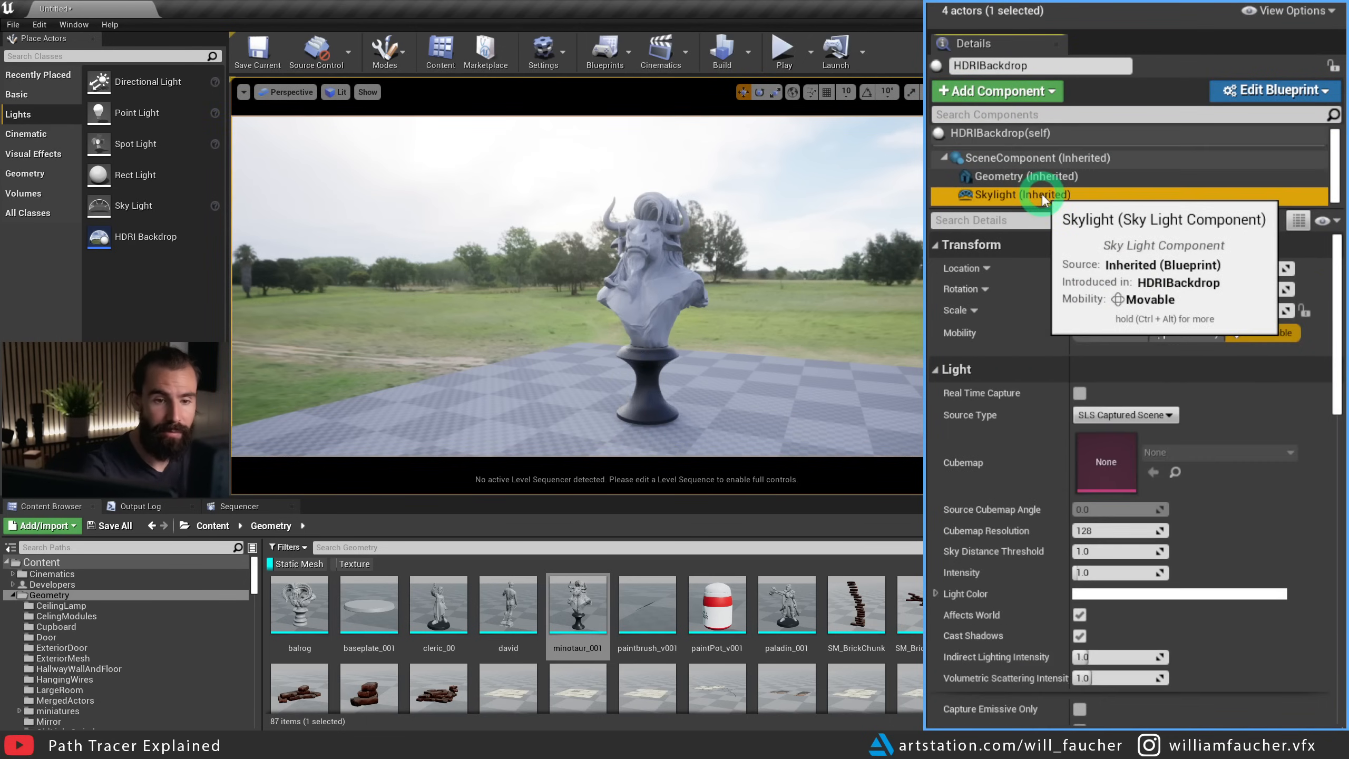
left_click(1079, 615)
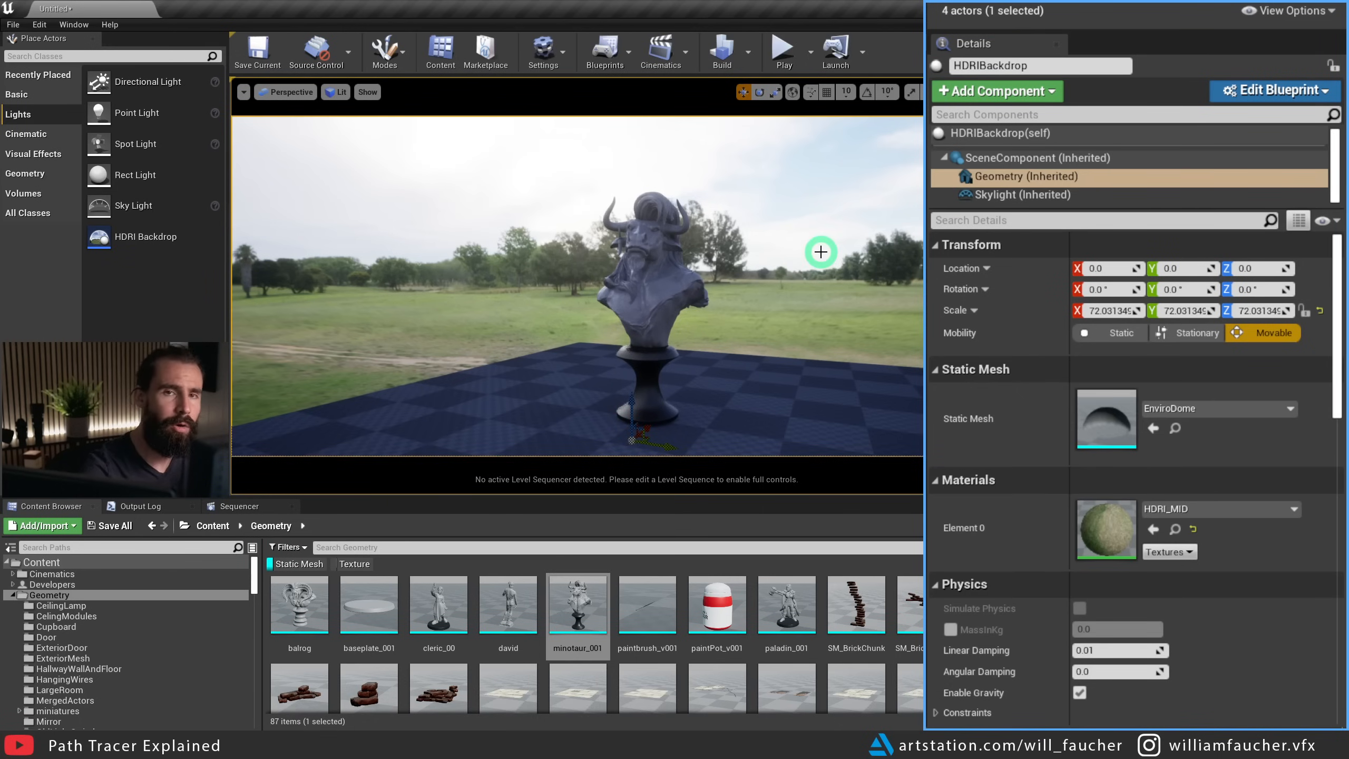
- Select the whole HDRI Backdrop in the scene and switch the viewport to Path Tracing
left_click(840, 181)
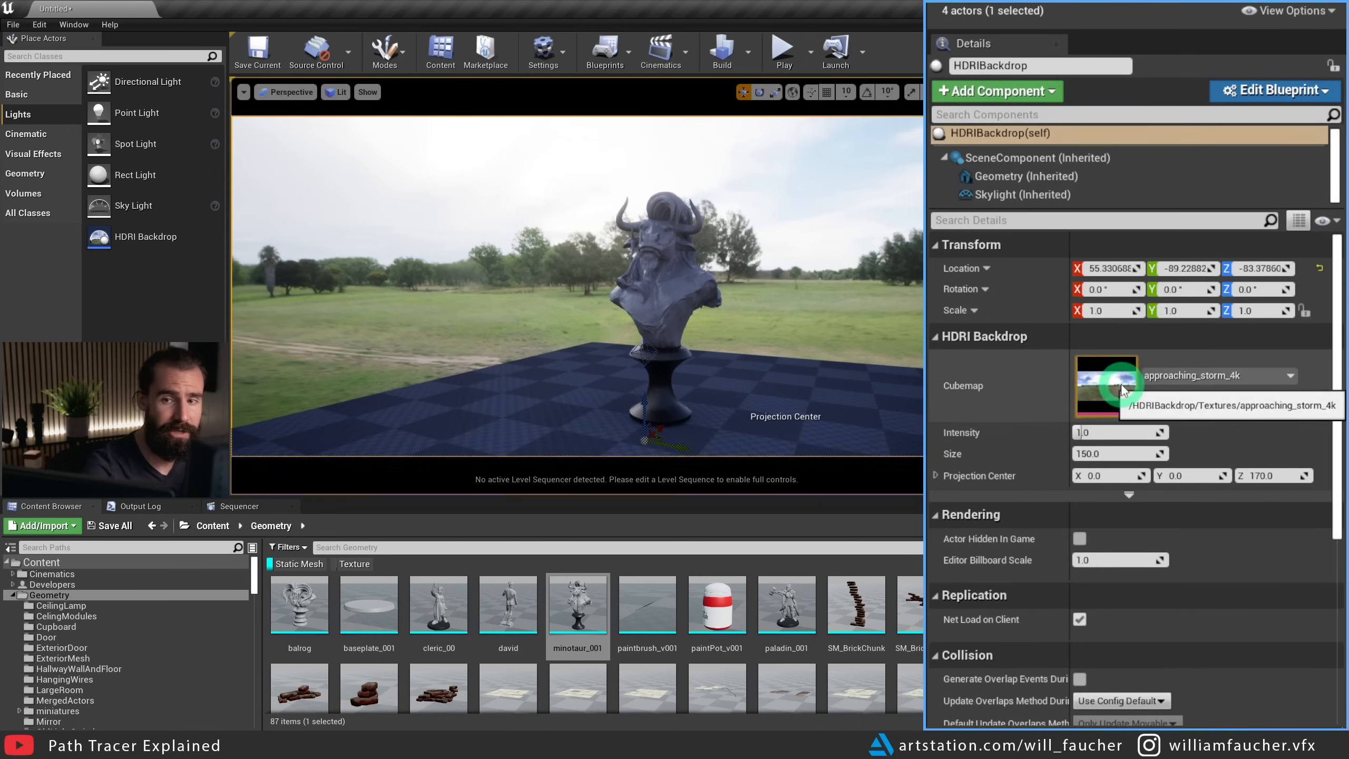
left_click(342, 92)
left_click(361, 234)
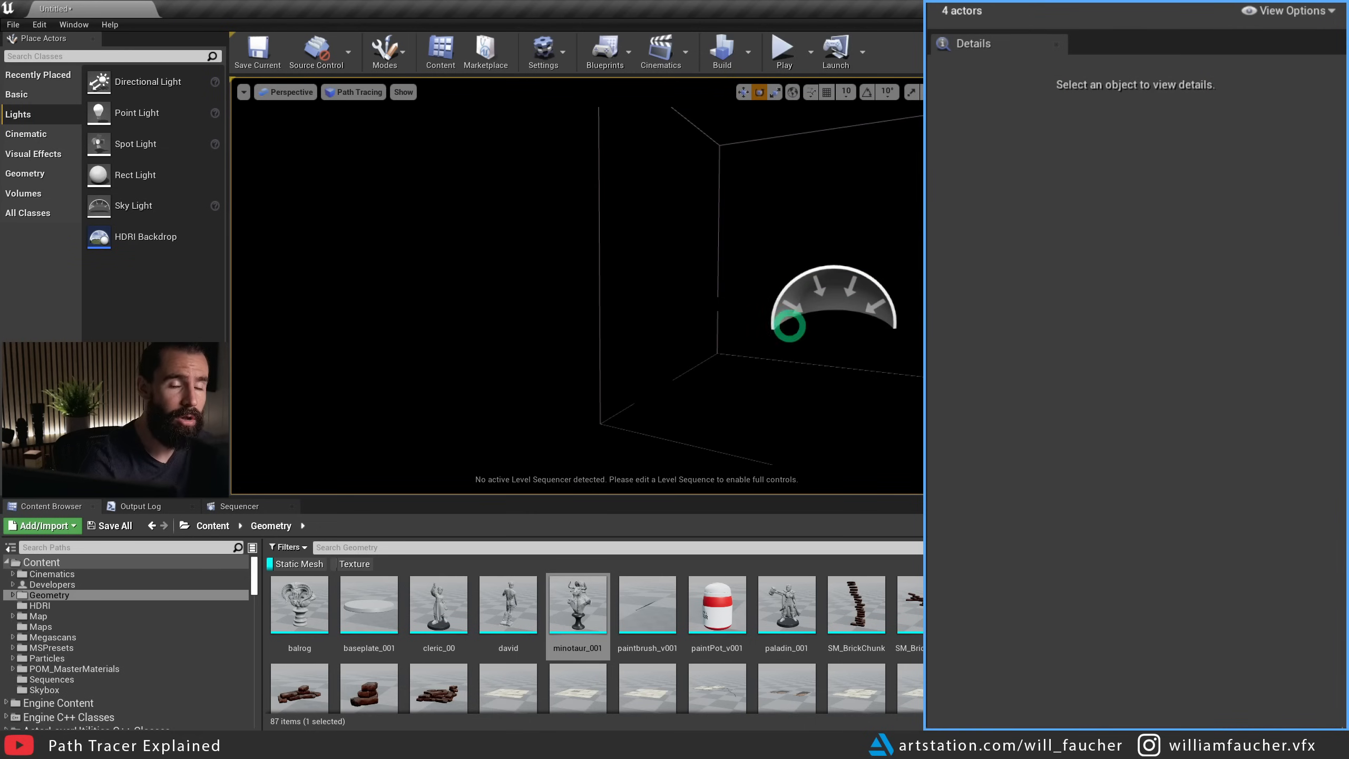
- Set the SkyLight's Source Type to SLS Specified Cubemap and assign abandoned_factory_canteen_02_4k as its cubemap
left_click(860, 286)
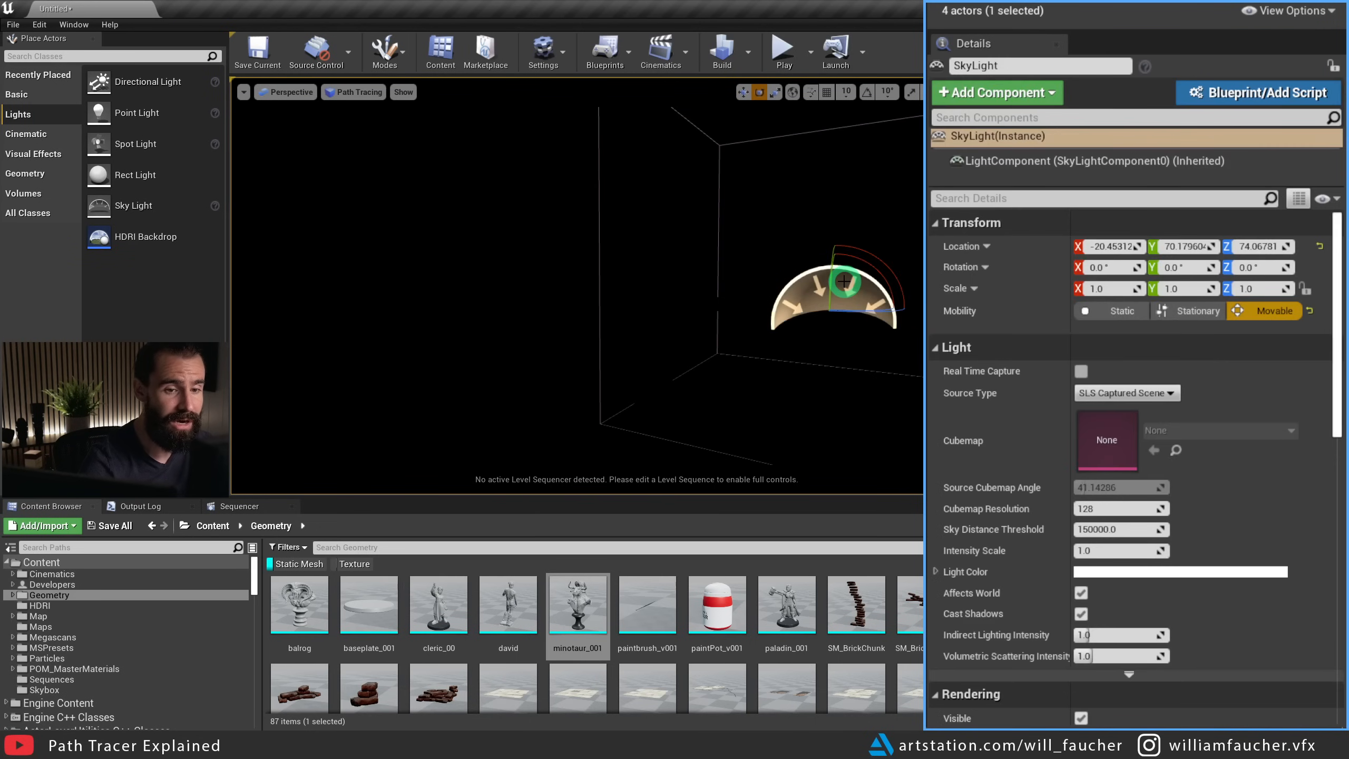
left_click(1115, 392)
left_click(1119, 420)
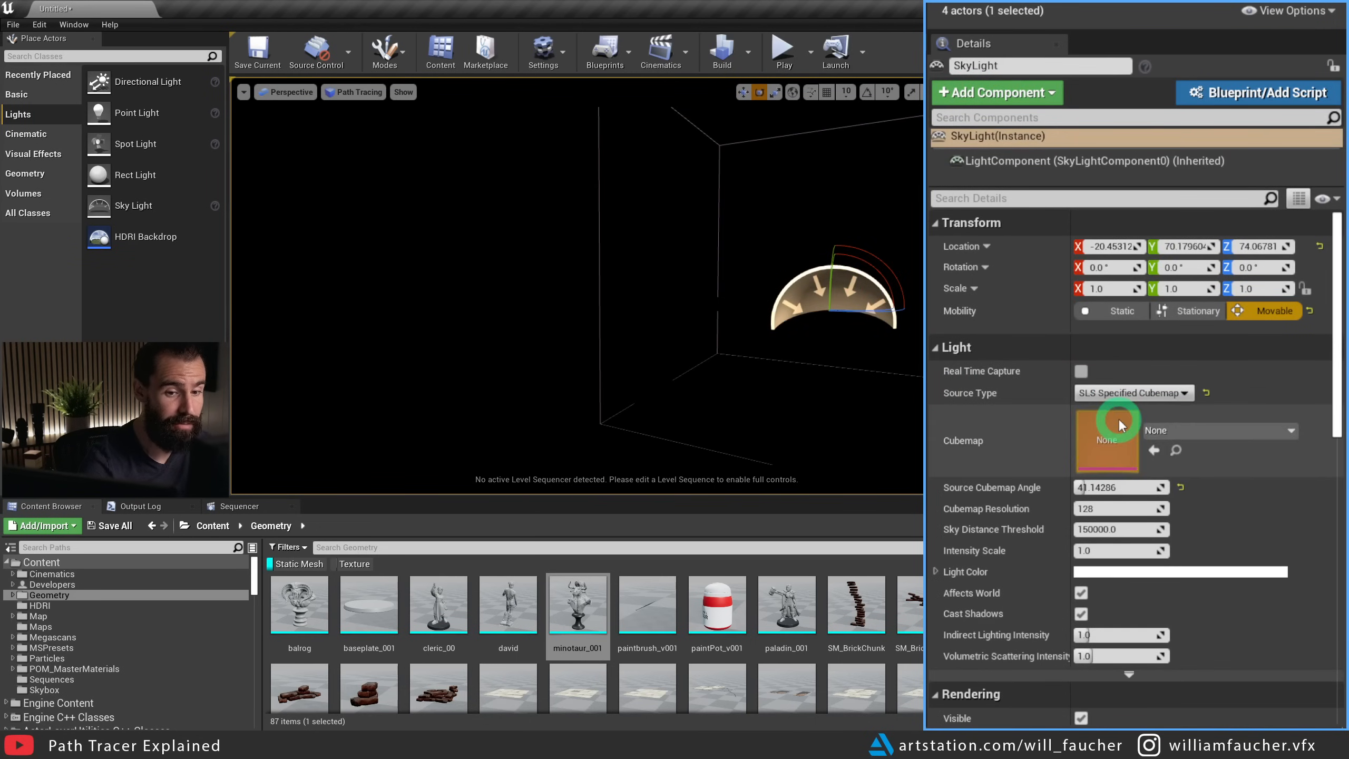
left_click(1196, 432)
left_click(1157, 175)
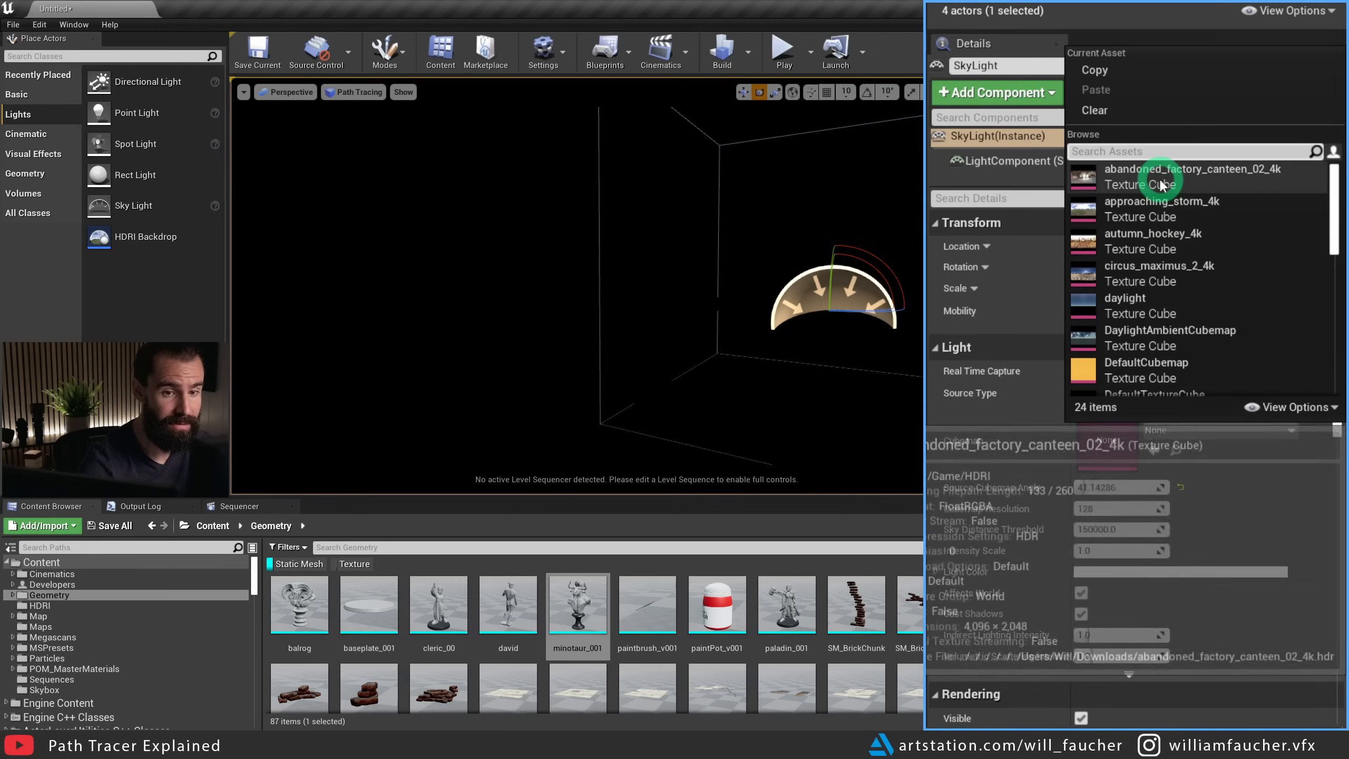